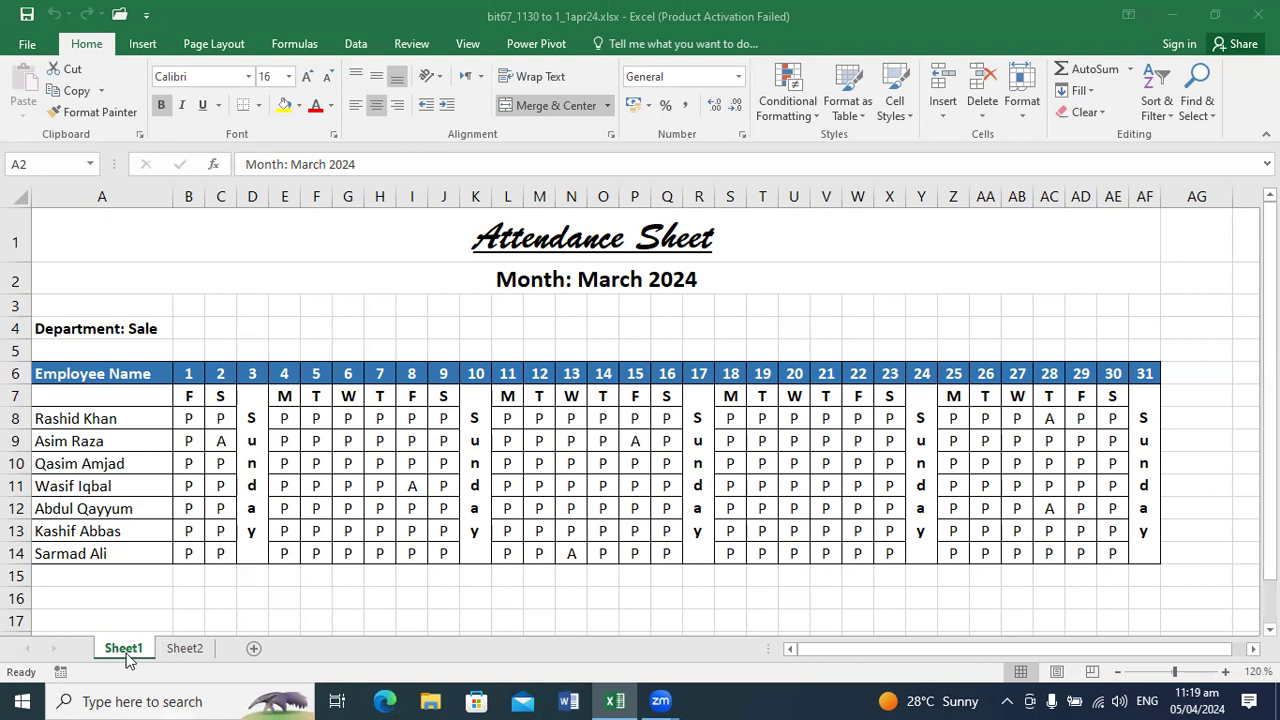
# Step: Switch to Sheet2 and narrow column C to match the width of the neighbouring columns
pyautogui.click(175, 646)
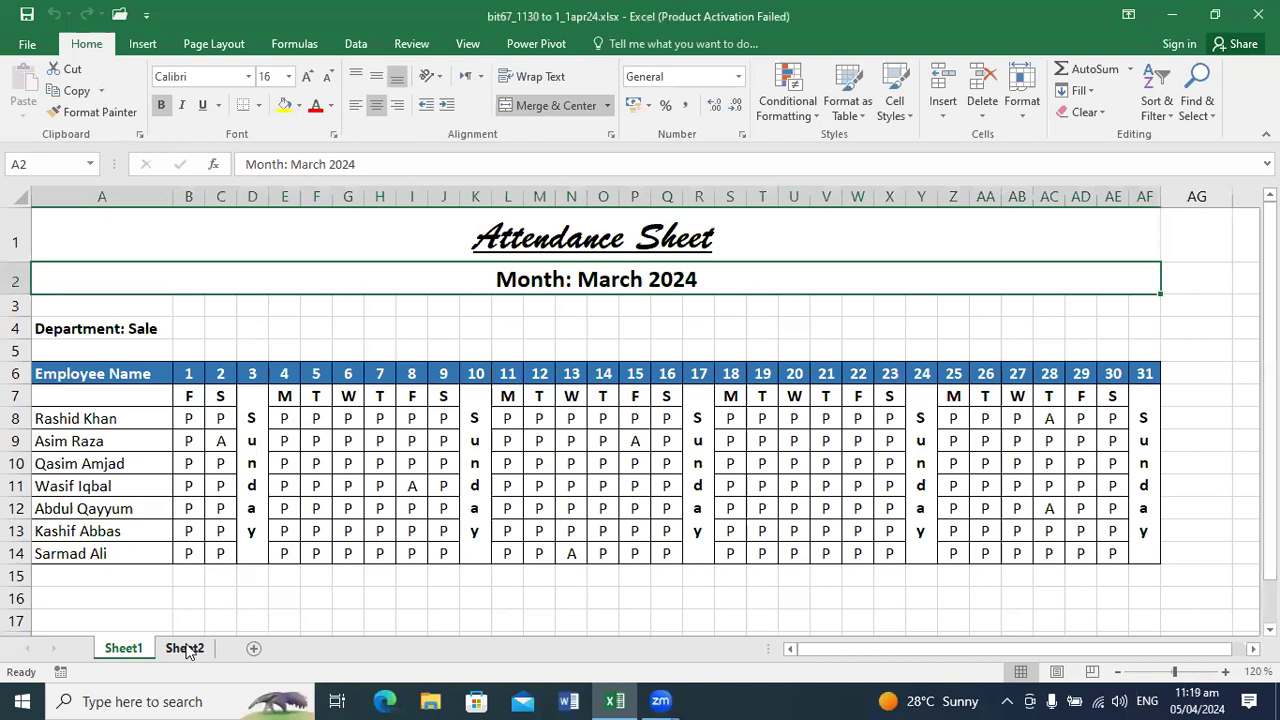
pyautogui.click(183, 648)
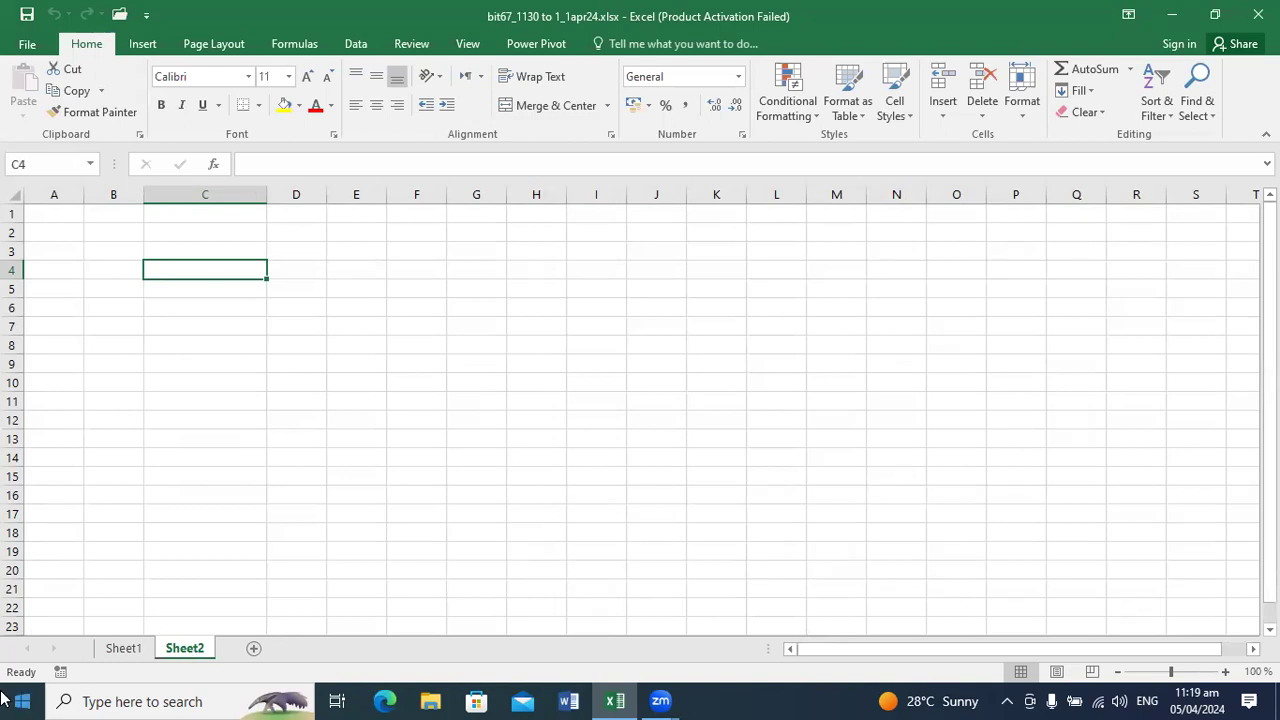
pyautogui.moveTo(266, 196); pyautogui.dragTo(204, 195)
pyautogui.click(228, 350)
pyautogui.click(291, 471)
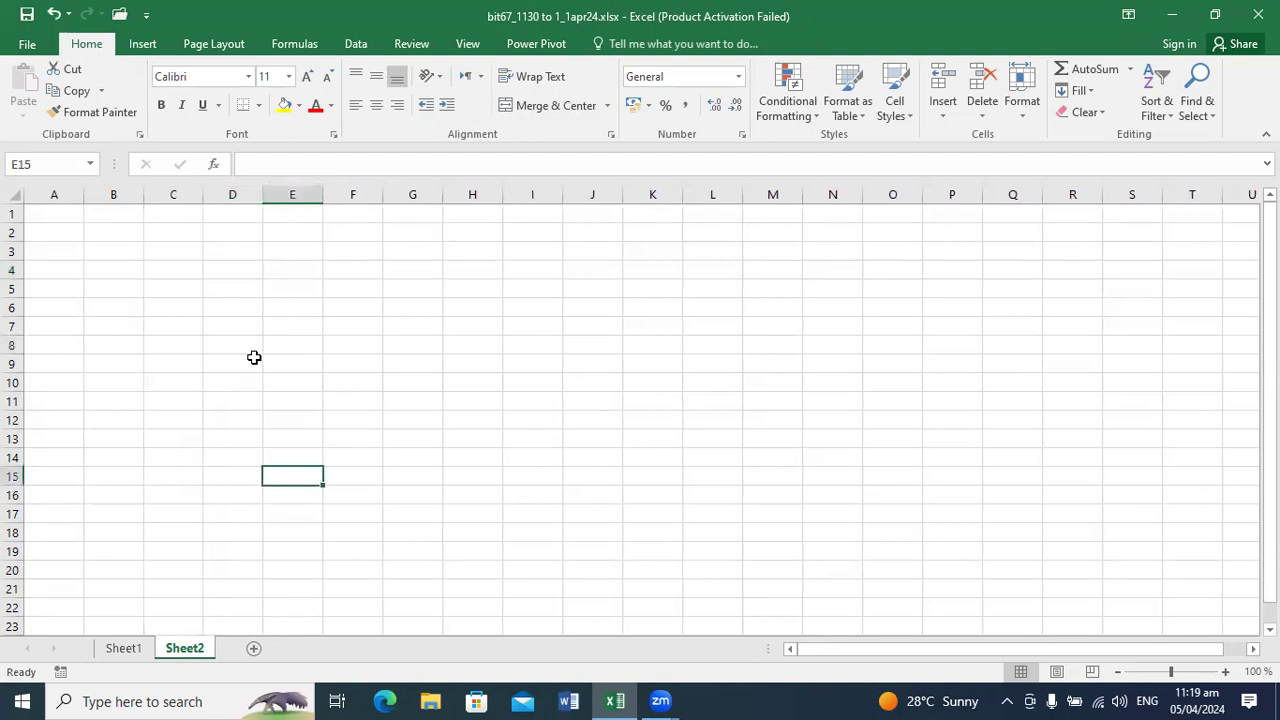
pyautogui.click(186, 326)
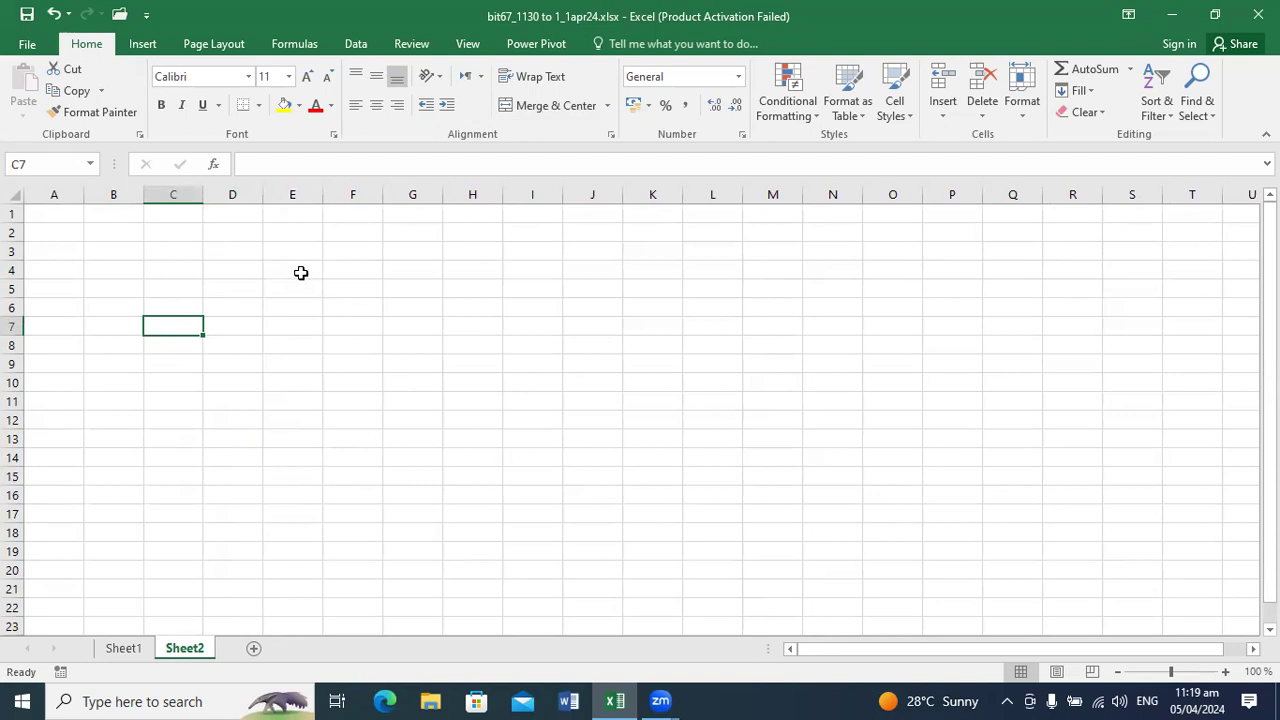
# Step: Enter the sample numbers 112 in cell D3 and 97 in cell D4
pyautogui.click(236, 262)
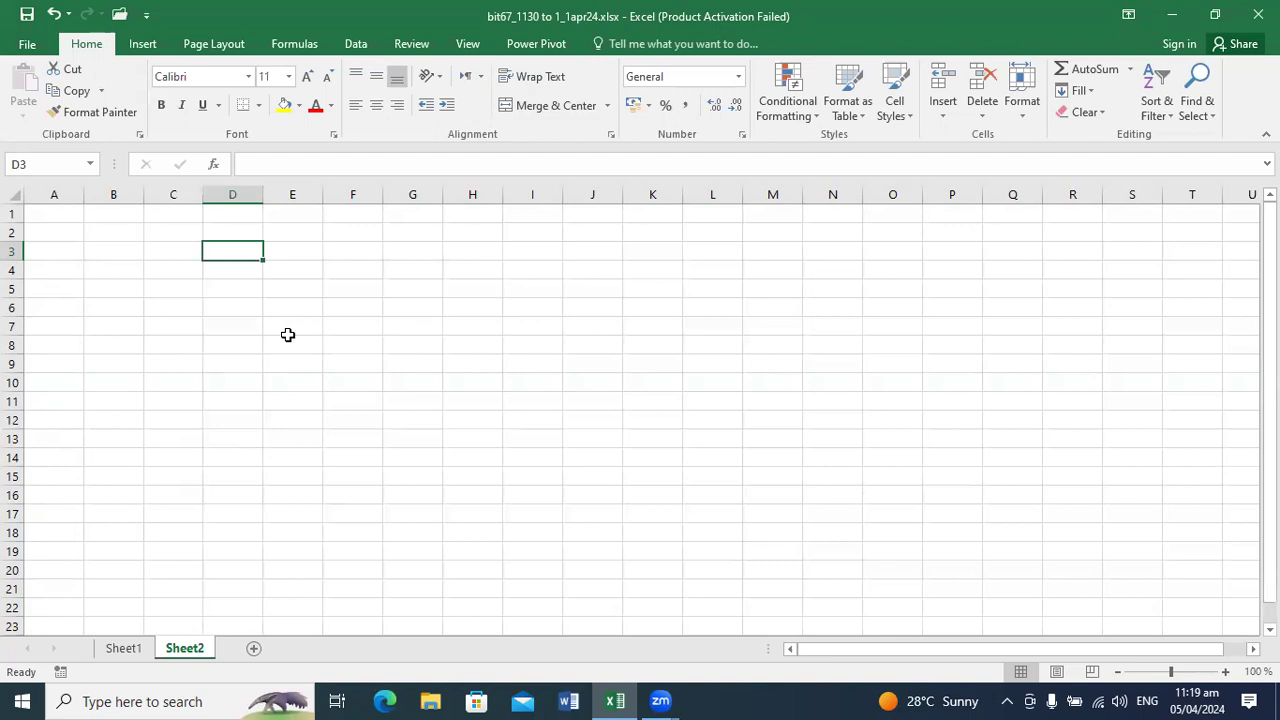
pyautogui.write('112')
pyautogui.press('Return')
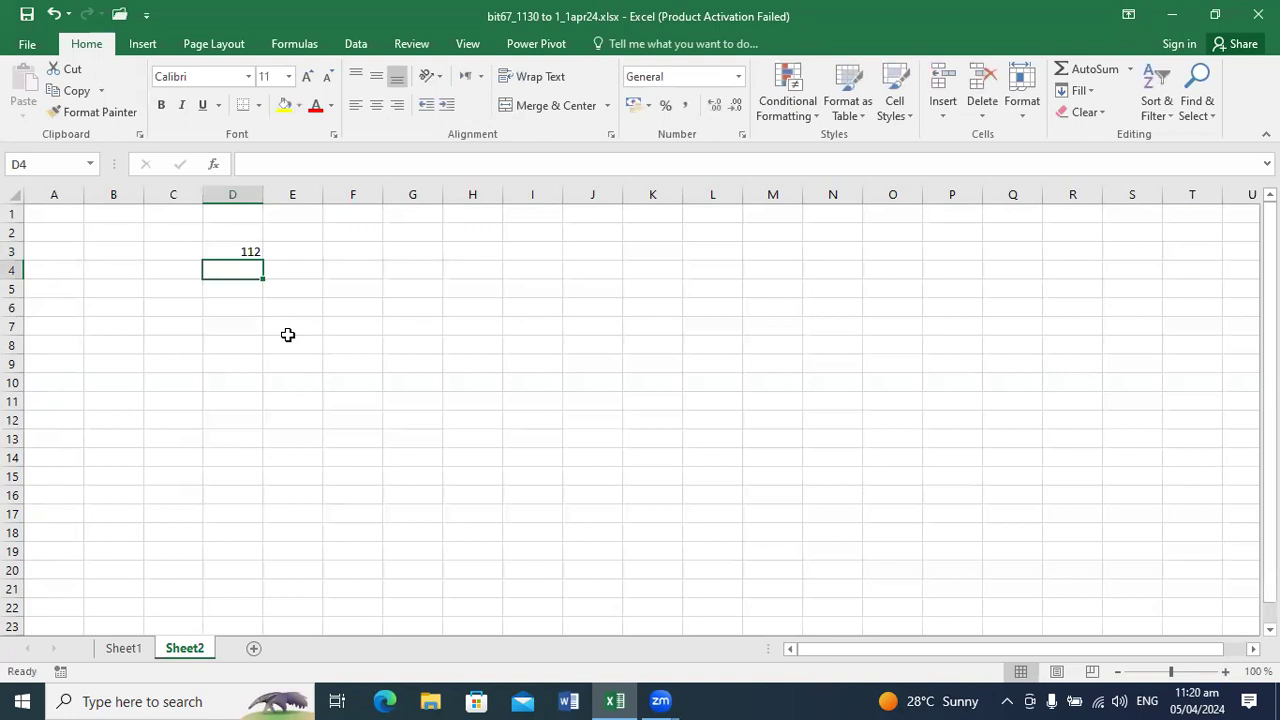
pyautogui.write('97')
pyautogui.press('Return')
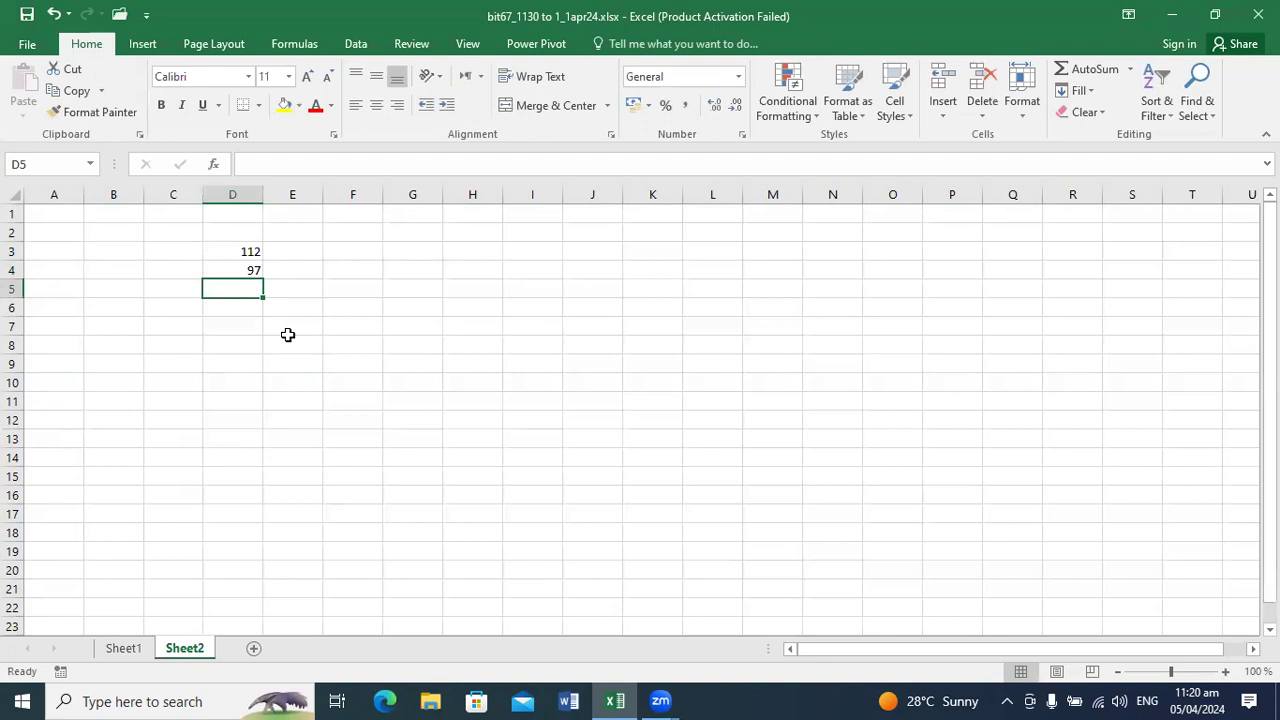
# Step: Add the two numbers in cell D6 with the formula =D3+D4
pyautogui.press('Return')
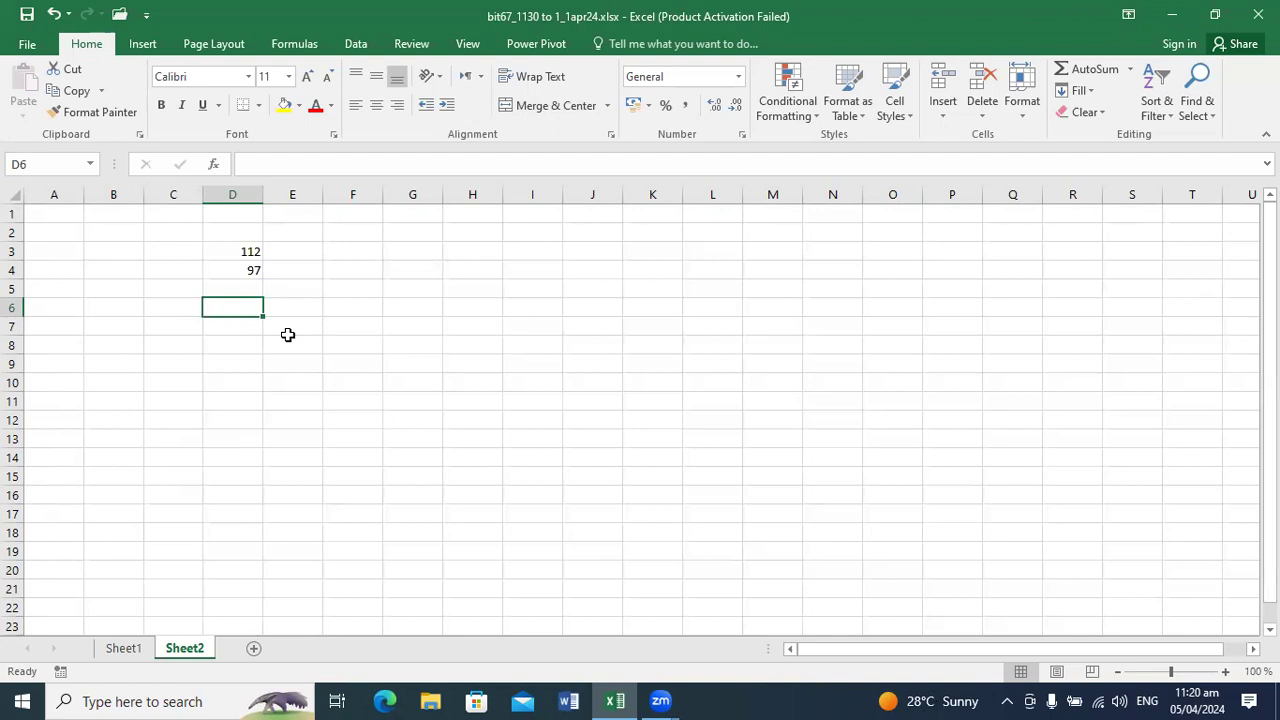
pyautogui.write('=')
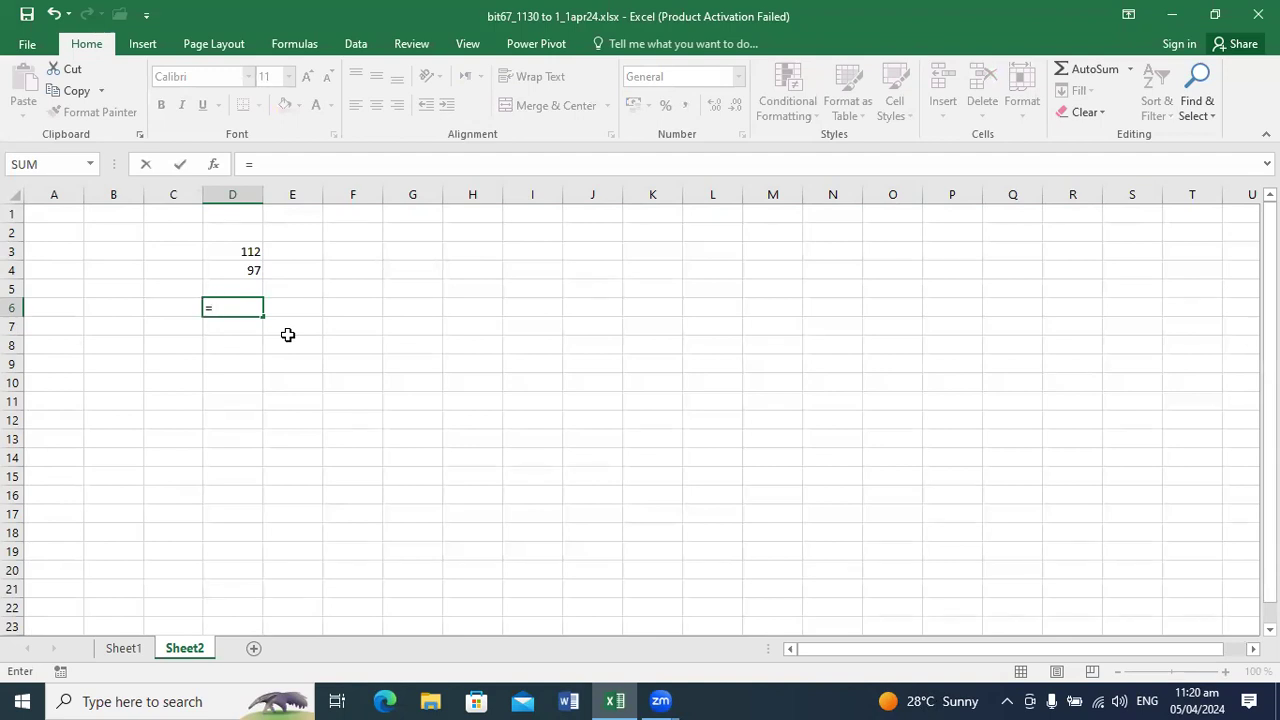
pyautogui.write('d3')
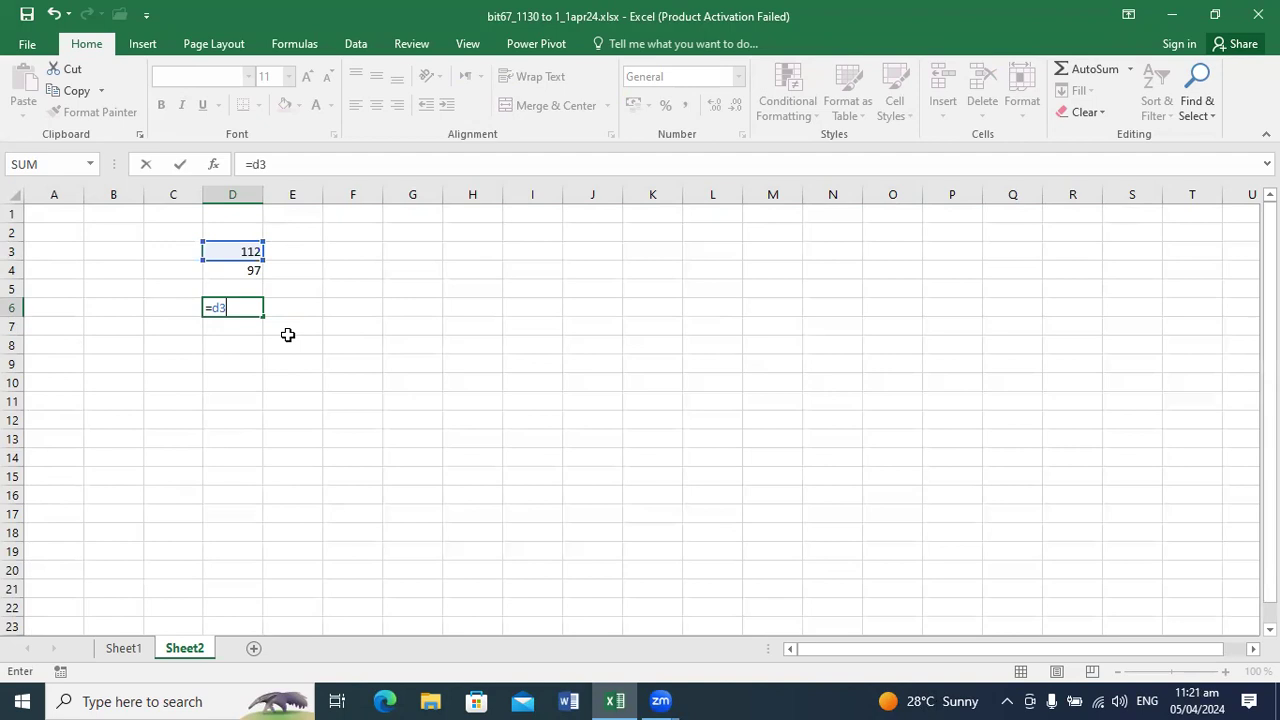
pyautogui.write('+d4')
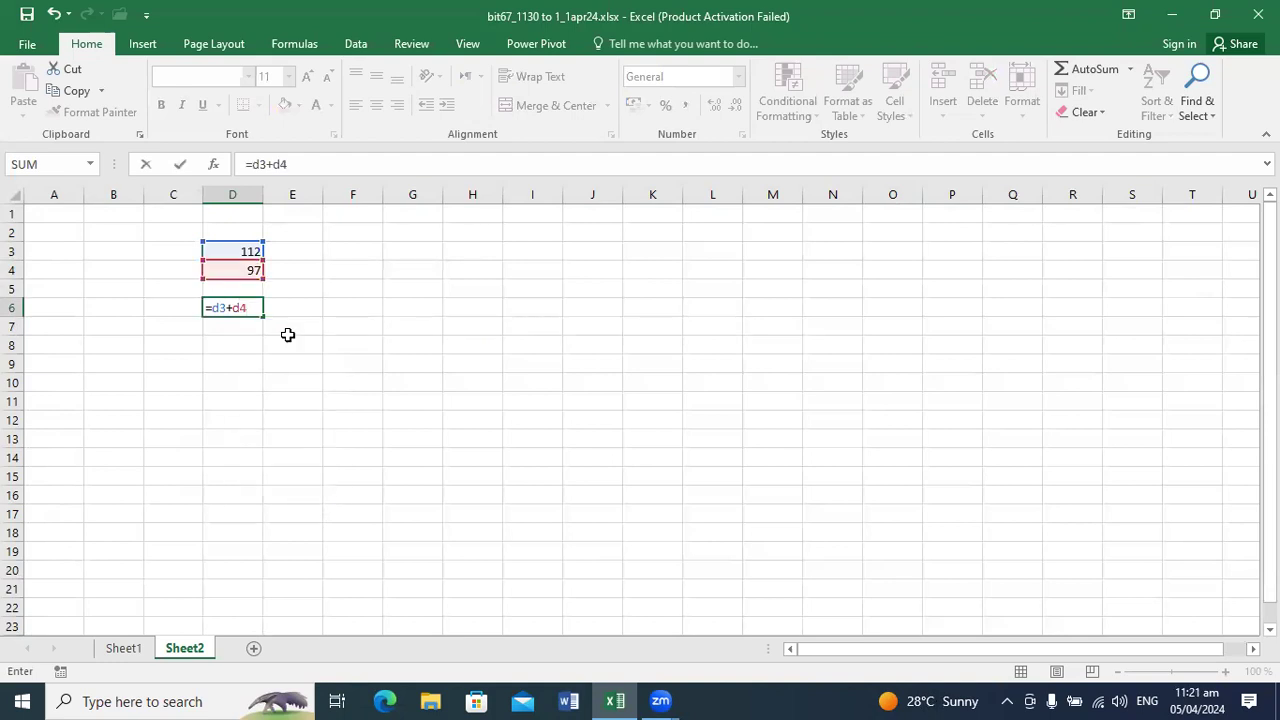
pyautogui.press('Return')
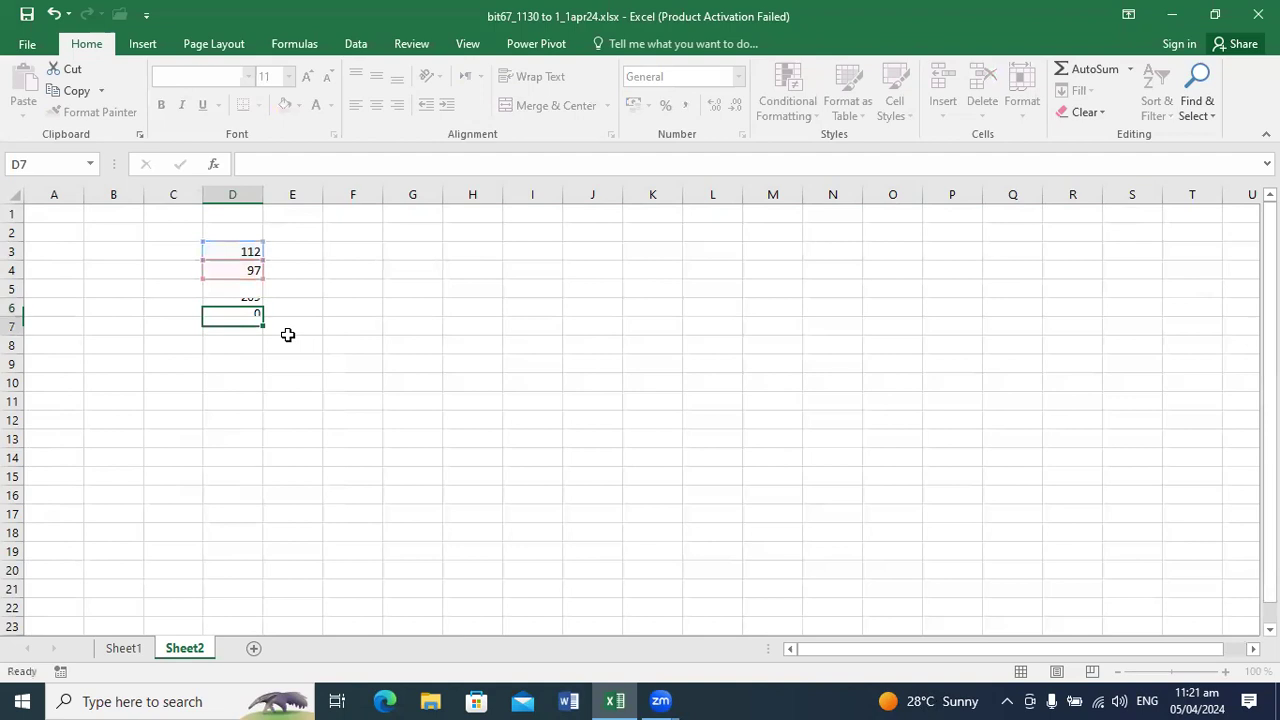
# Step: Label the result by entering the text "Formula (sum)" in cell F6
pyautogui.press('Up')
pyautogui.press('Right')
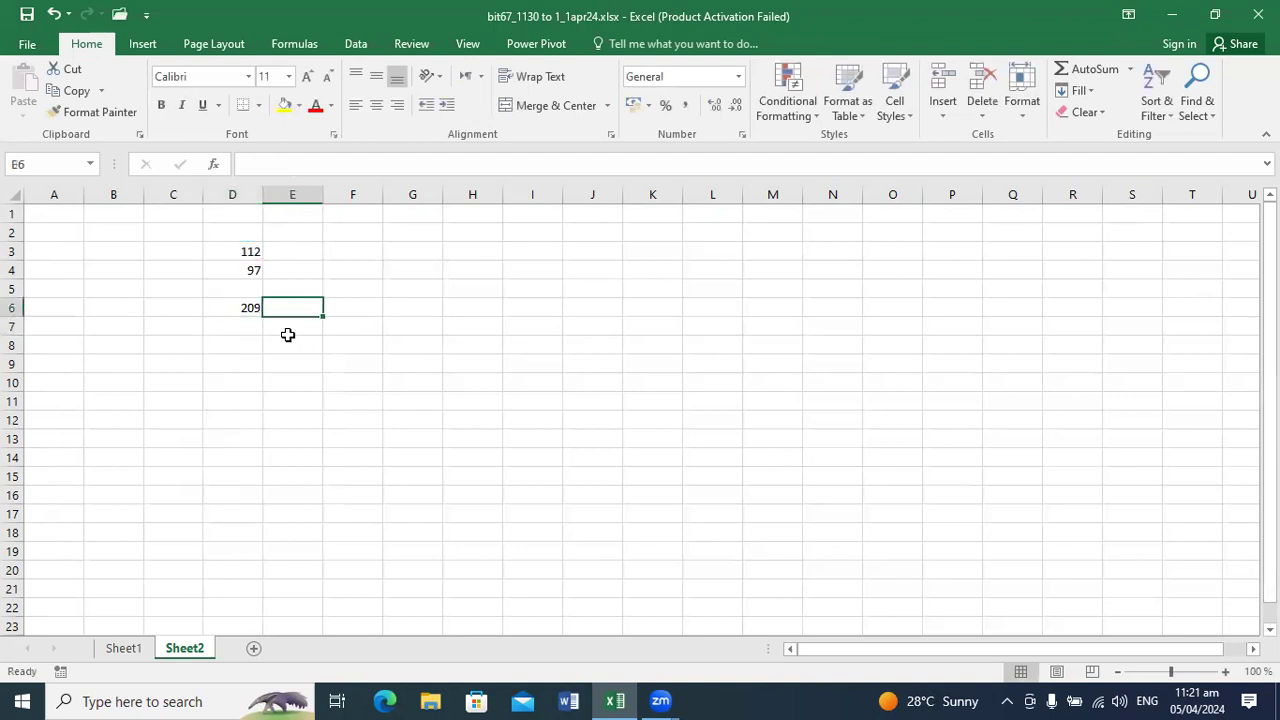
pyautogui.press('Right')
pyautogui.write('F')
pyautogui.press('BackSpace')
pyautogui.write('Formula (Adding')
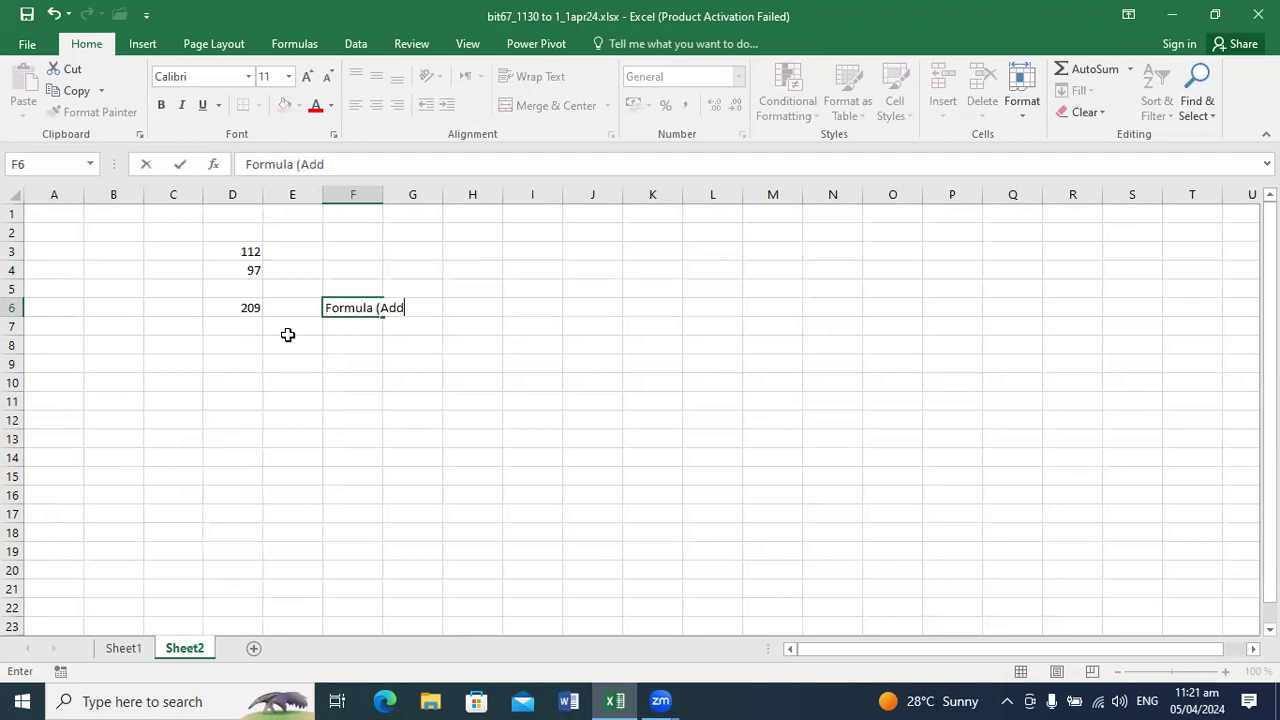
pyautogui.press('BackSpace')
pyautogui.press('BackSpace')
pyautogui.press('BackSpace')
pyautogui.press('BackSpace')
pyautogui.press('BackSpace')
pyautogui.press('BackSpace')
pyautogui.write('Sum)')
pyautogui.press('Return')
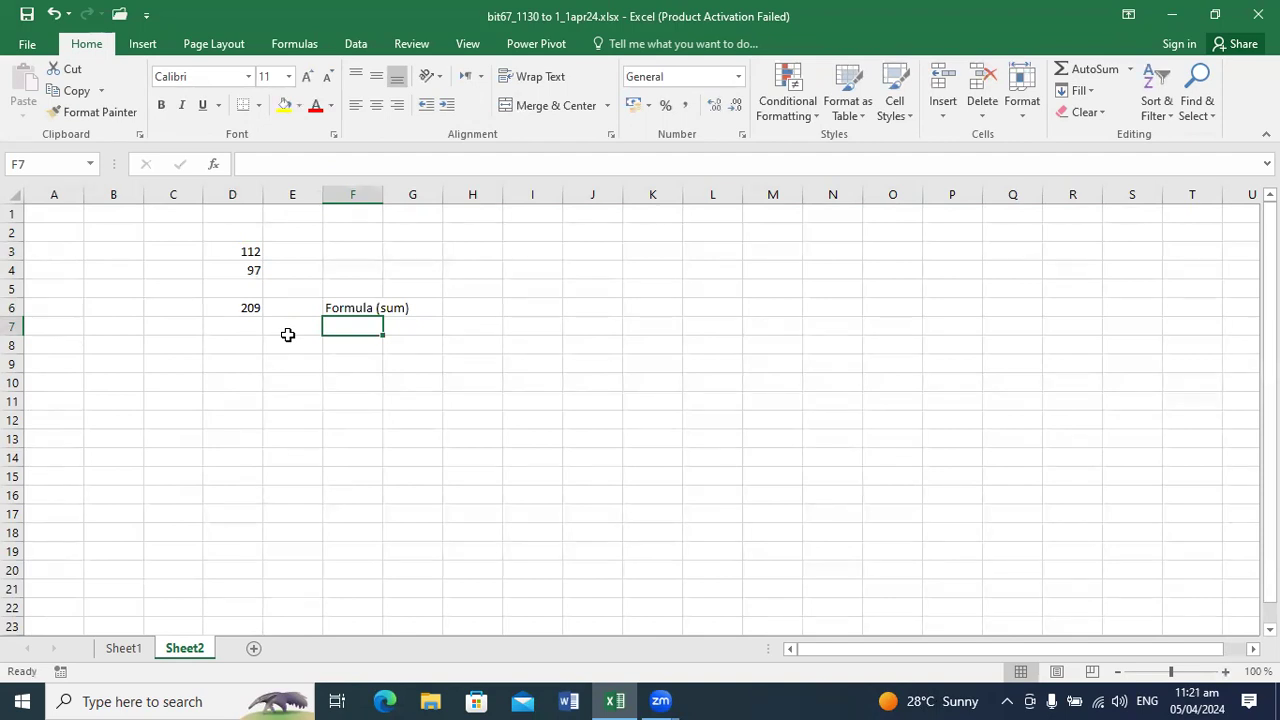
# Step: Add a third number, 29, in cell D2 above the existing values
pyautogui.click(241, 254)
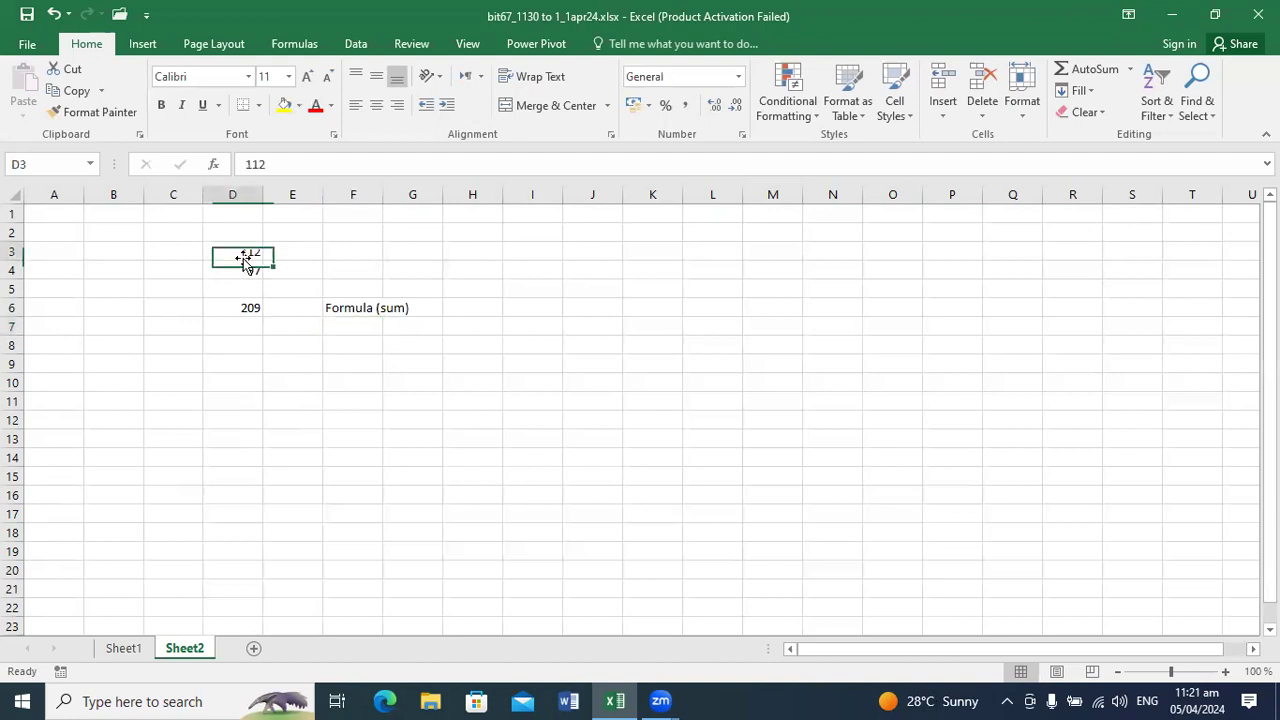
pyautogui.click(235, 303)
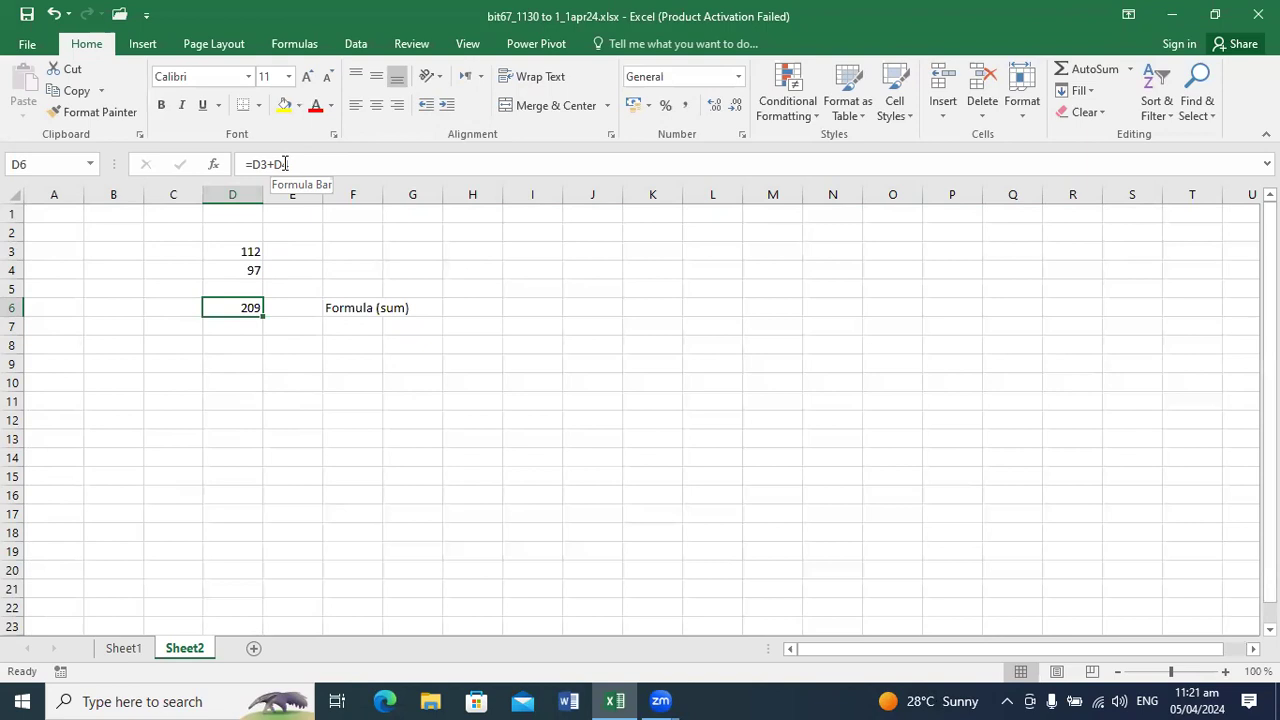
pyautogui.click(249, 240)
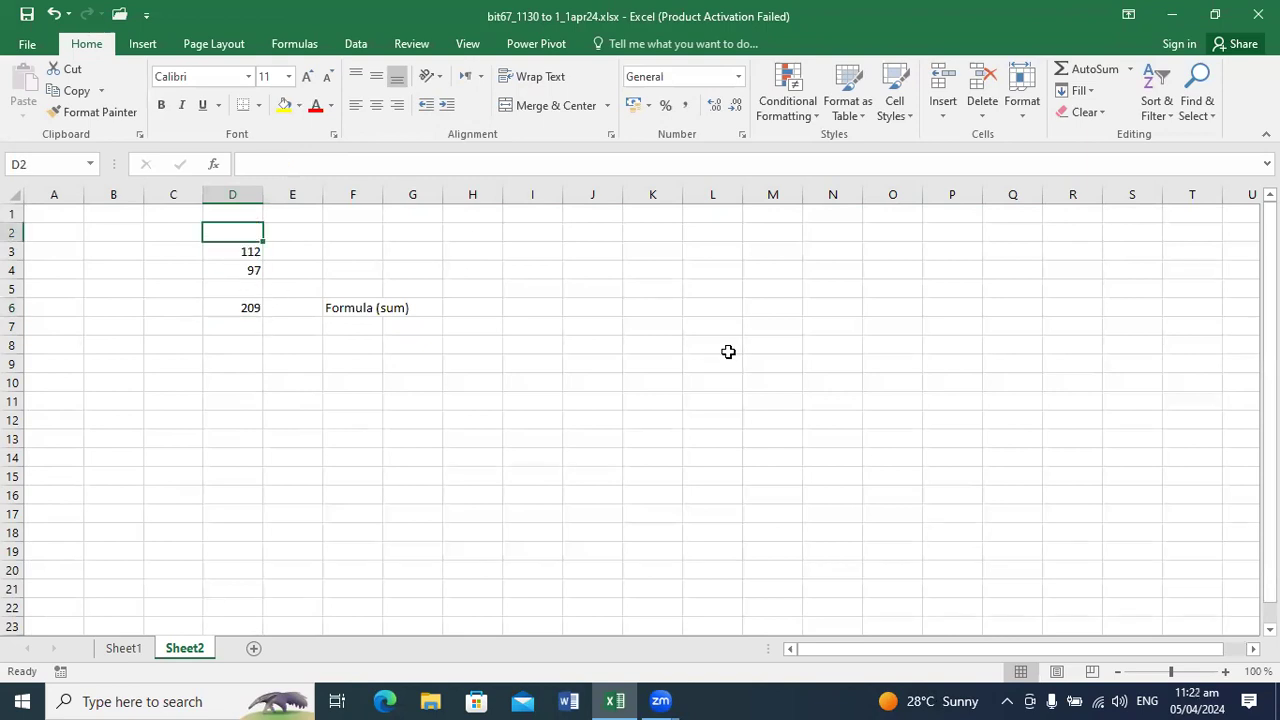
pyautogui.write('27')
pyautogui.press('BackSpace')
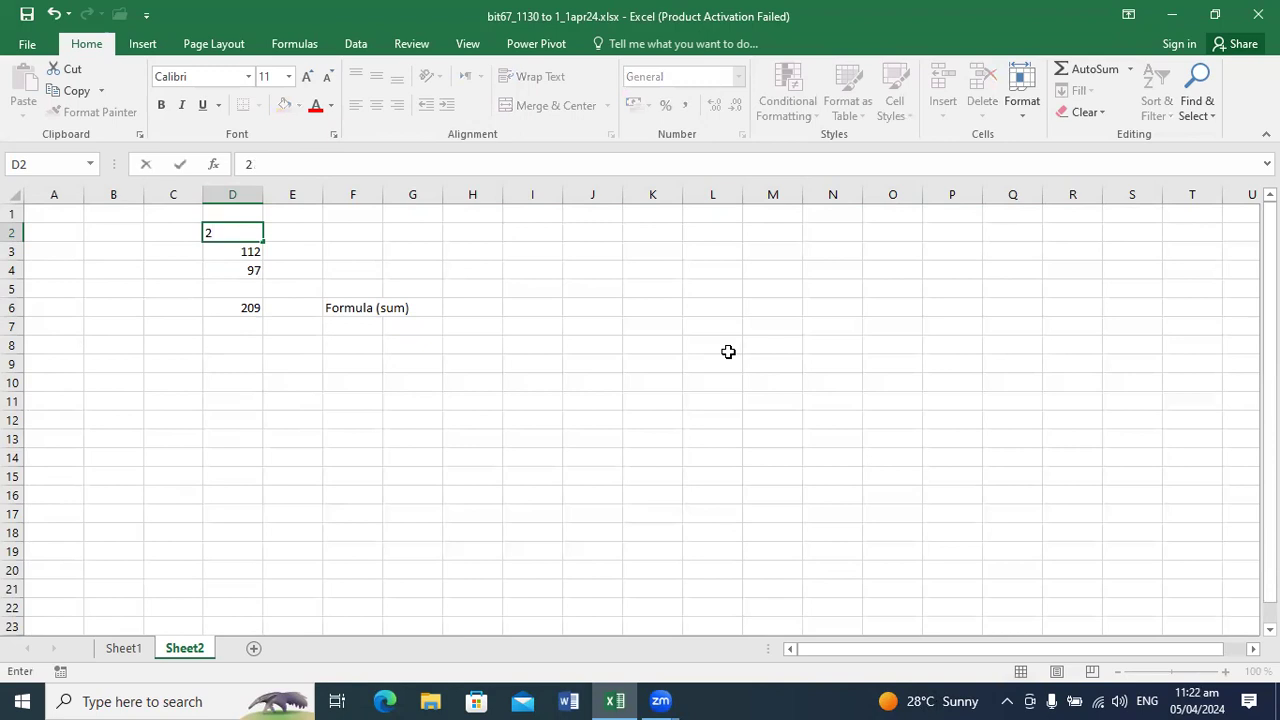
pyautogui.write('9')
pyautogui.press('Return')
pyautogui.click(229, 516)
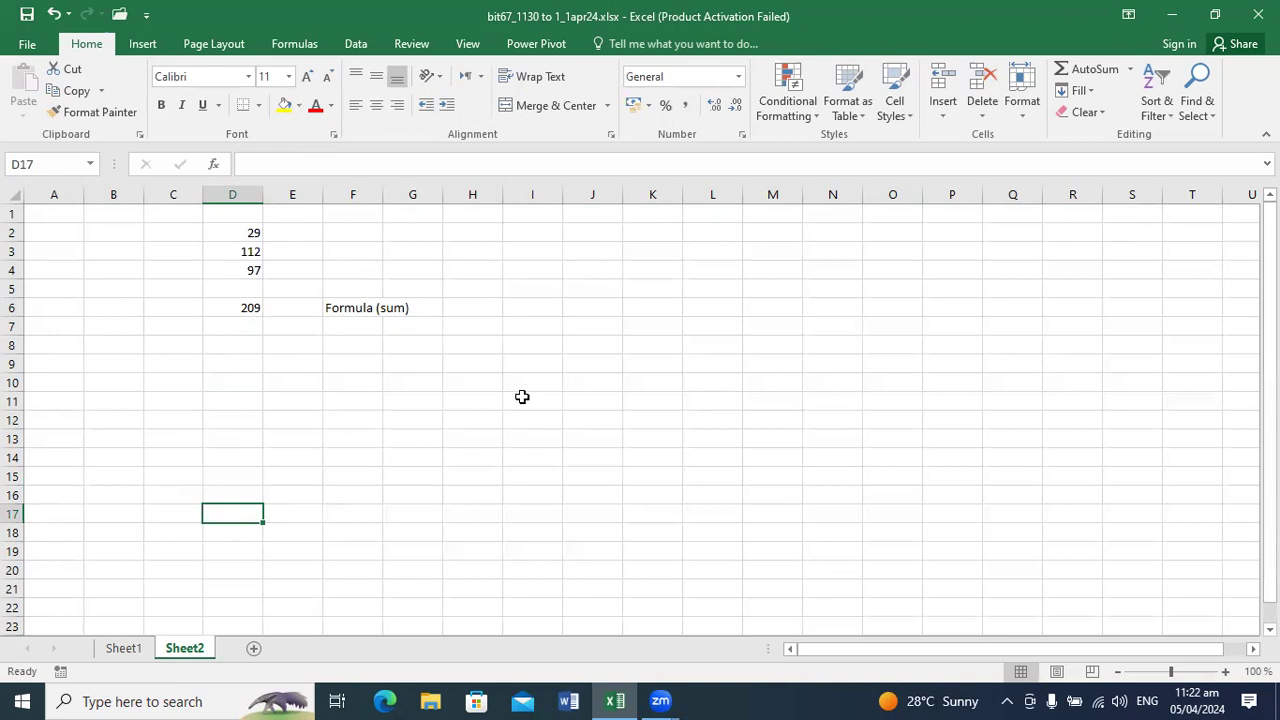
# Step: Extend the formula in cell D6 to include the new number, making it =D2+D3+D4
pyautogui.click(251, 310)
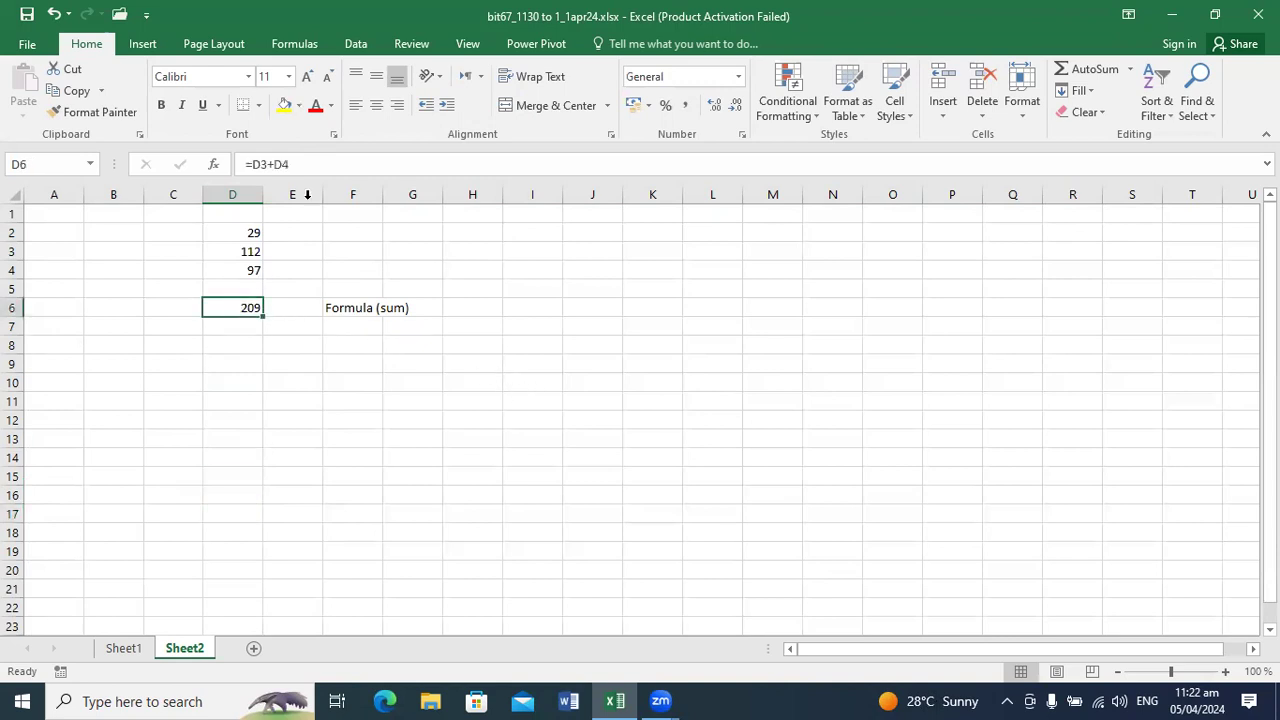
pyautogui.click(250, 164)
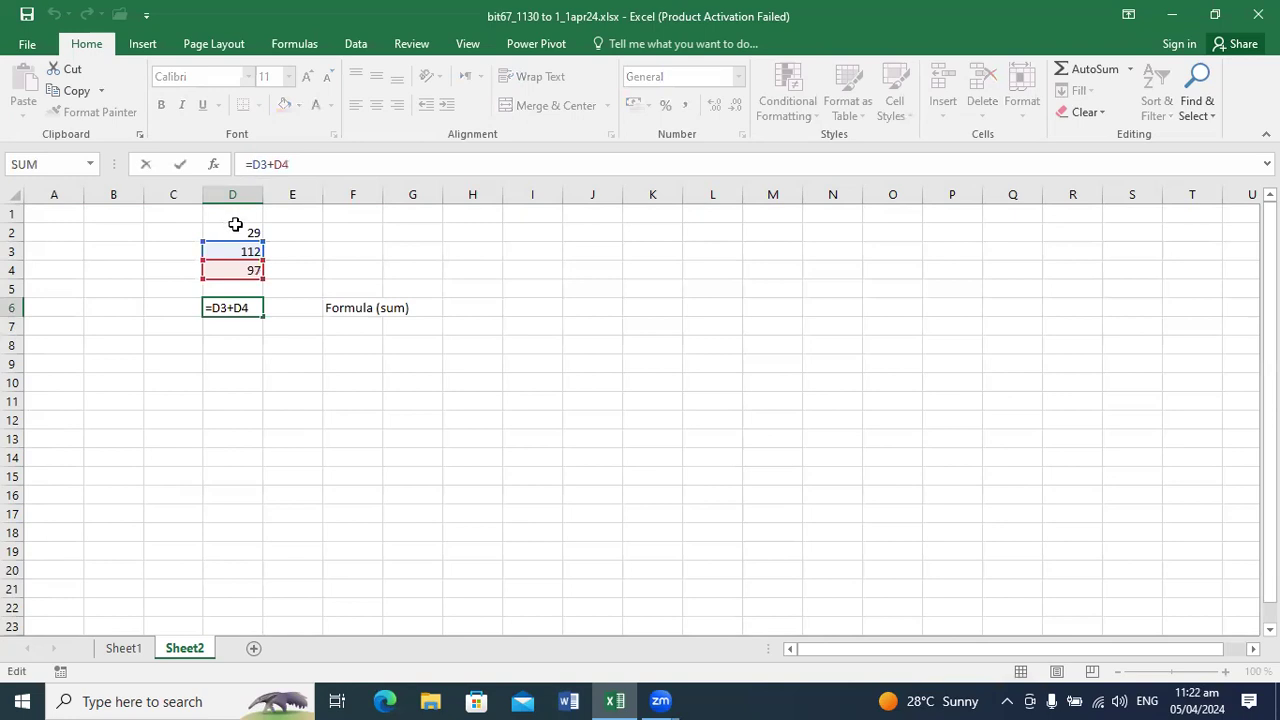
pyautogui.write('D2+')
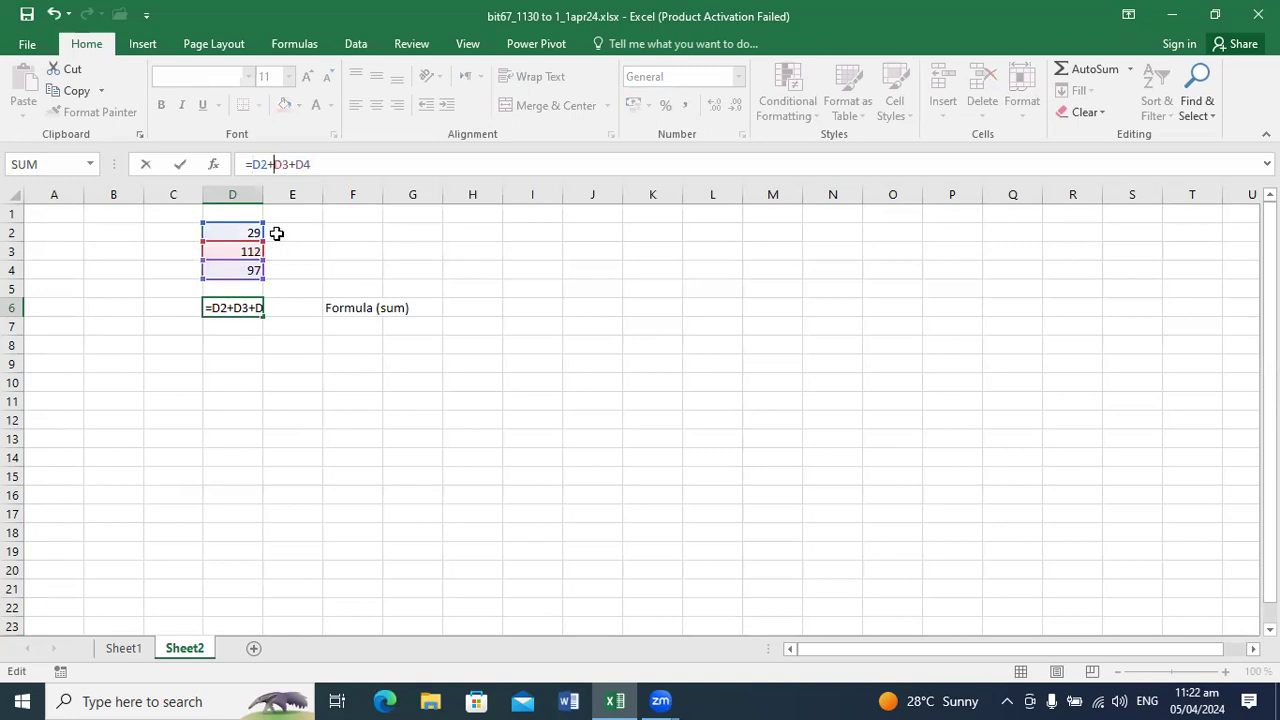
pyautogui.press('Return')
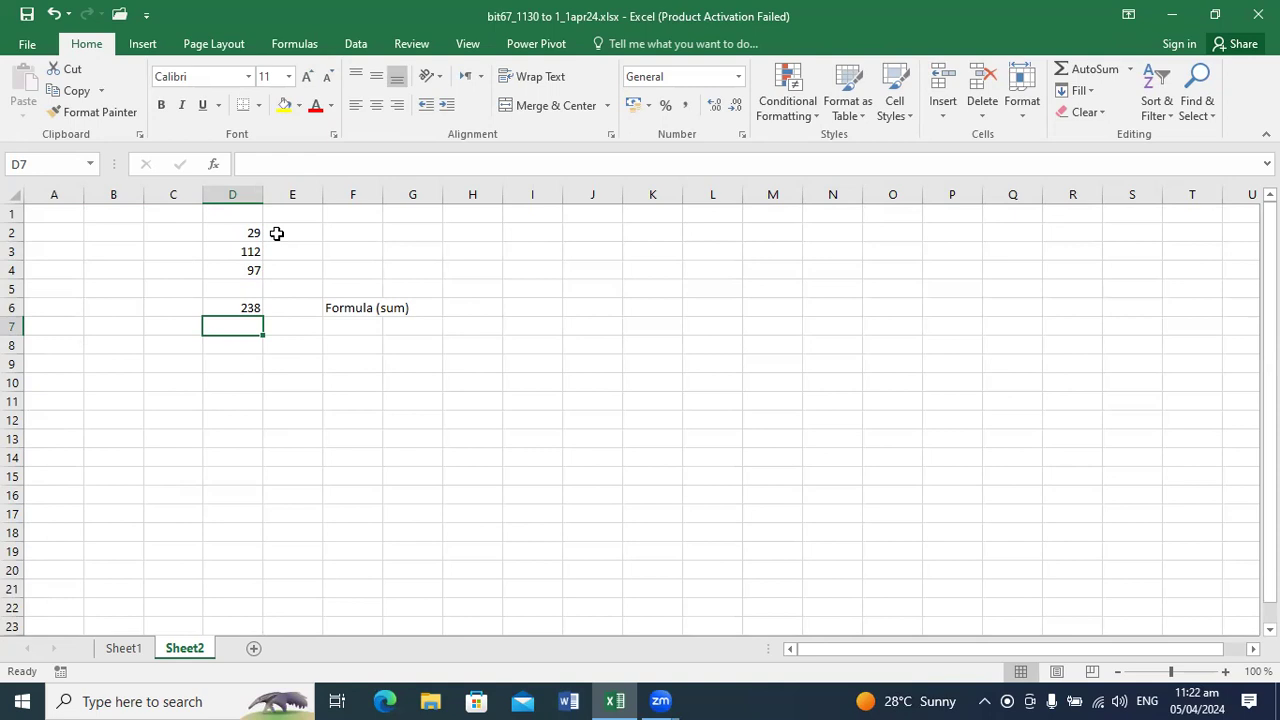
# Step: Enter the label "Sum (function)" in cell F7, below the formula label
pyautogui.press('Right')
pyautogui.press('Right')
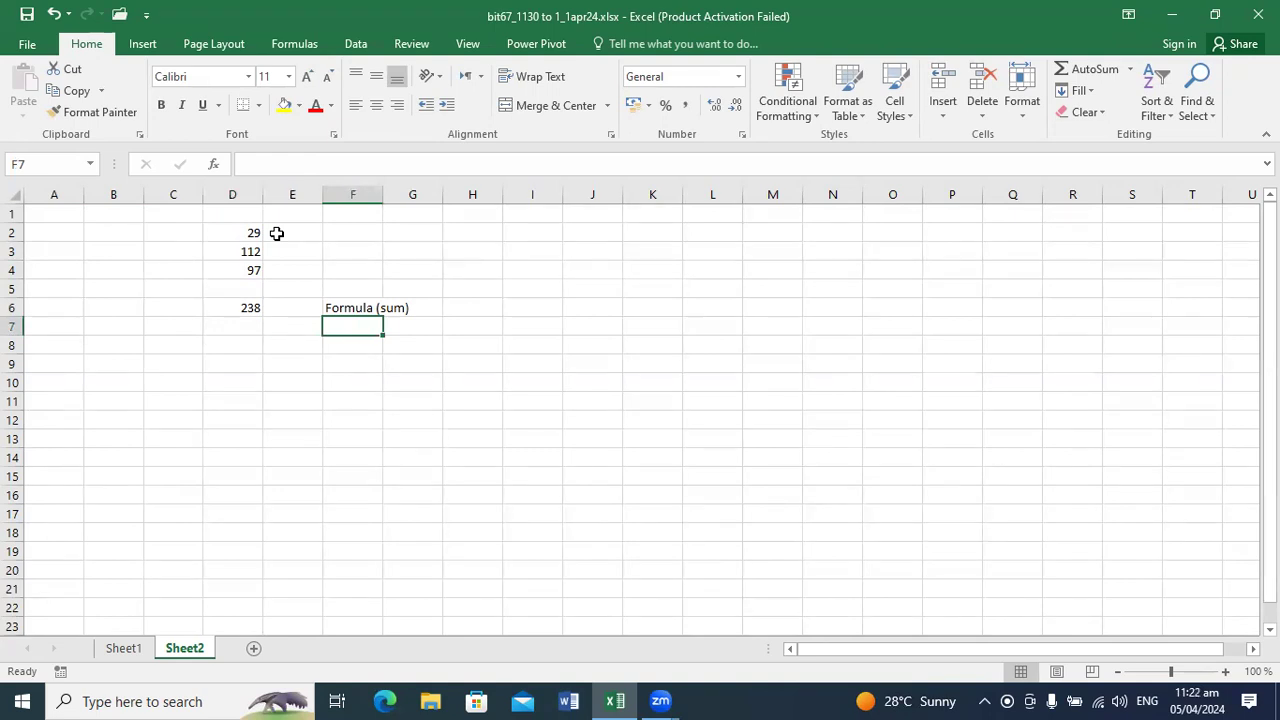
pyautogui.write('Sum ')
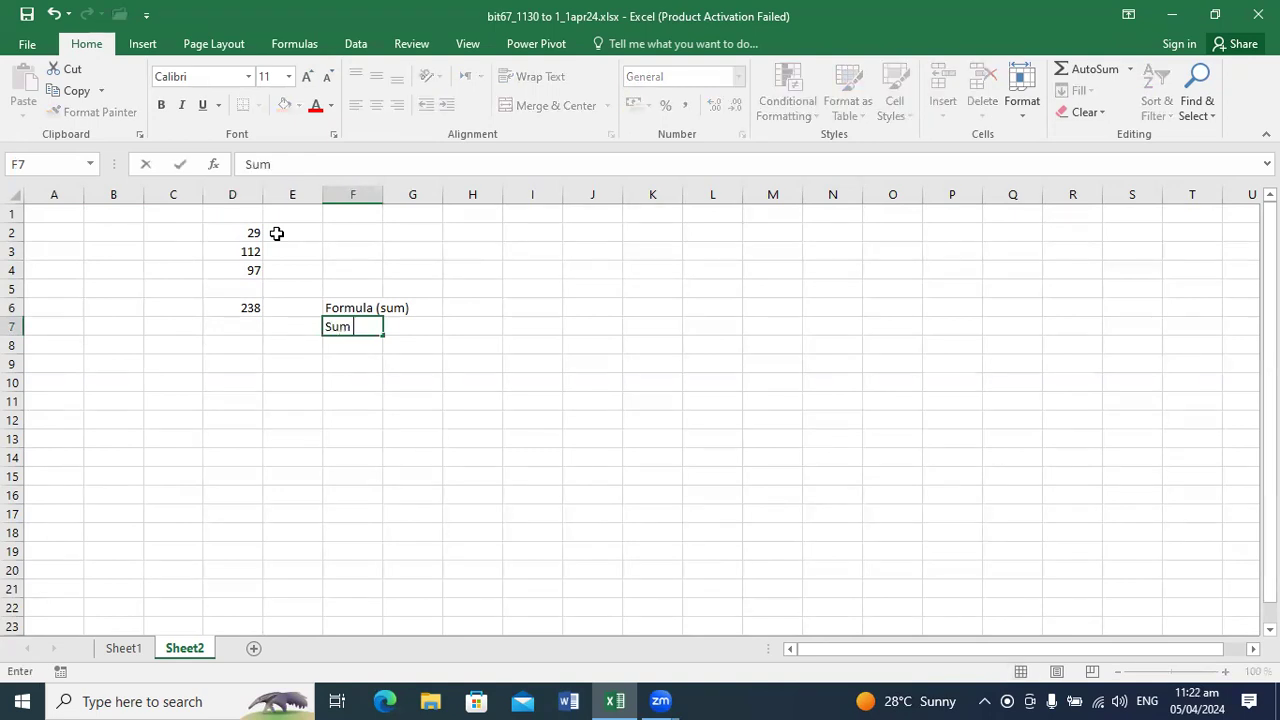
pyautogui.write('(function)')
pyautogui.press('Return')
# Step: Add the three numbers in cell D7 with the SUM function, listing D2, D3 and D4 as separate arguments
pyautogui.press('Up')
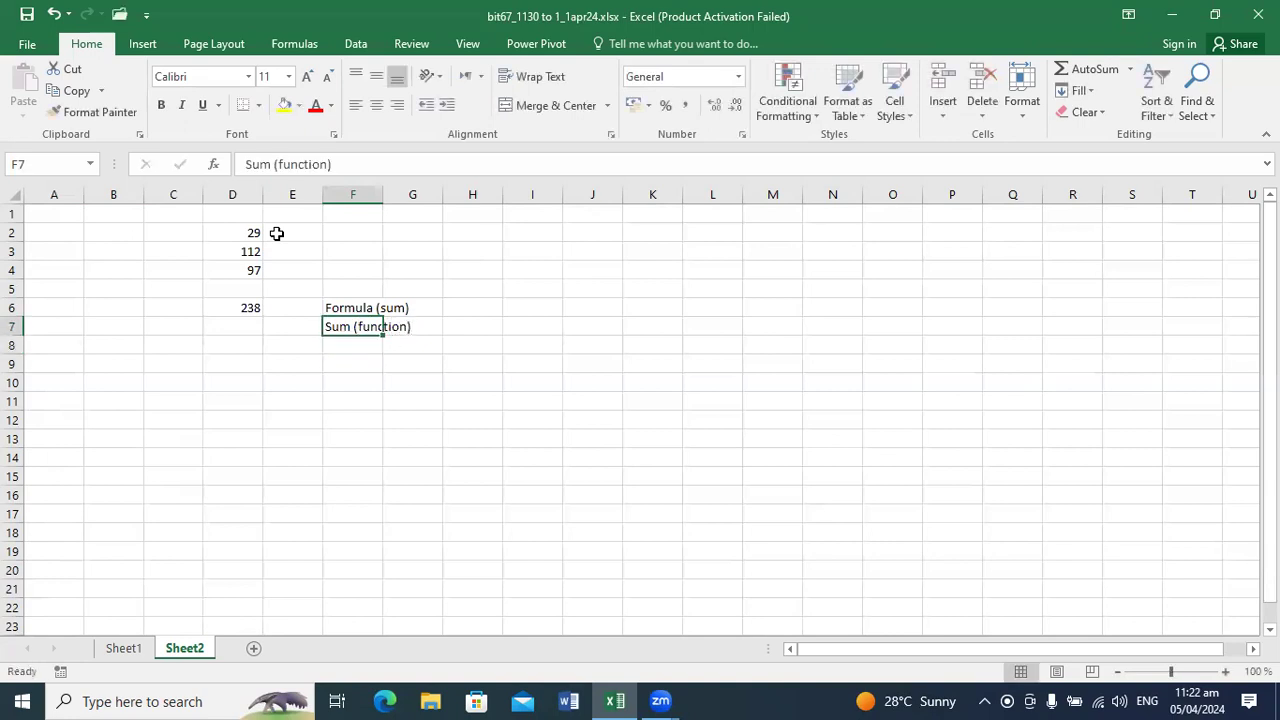
pyautogui.press('Left')
pyautogui.press('Left')
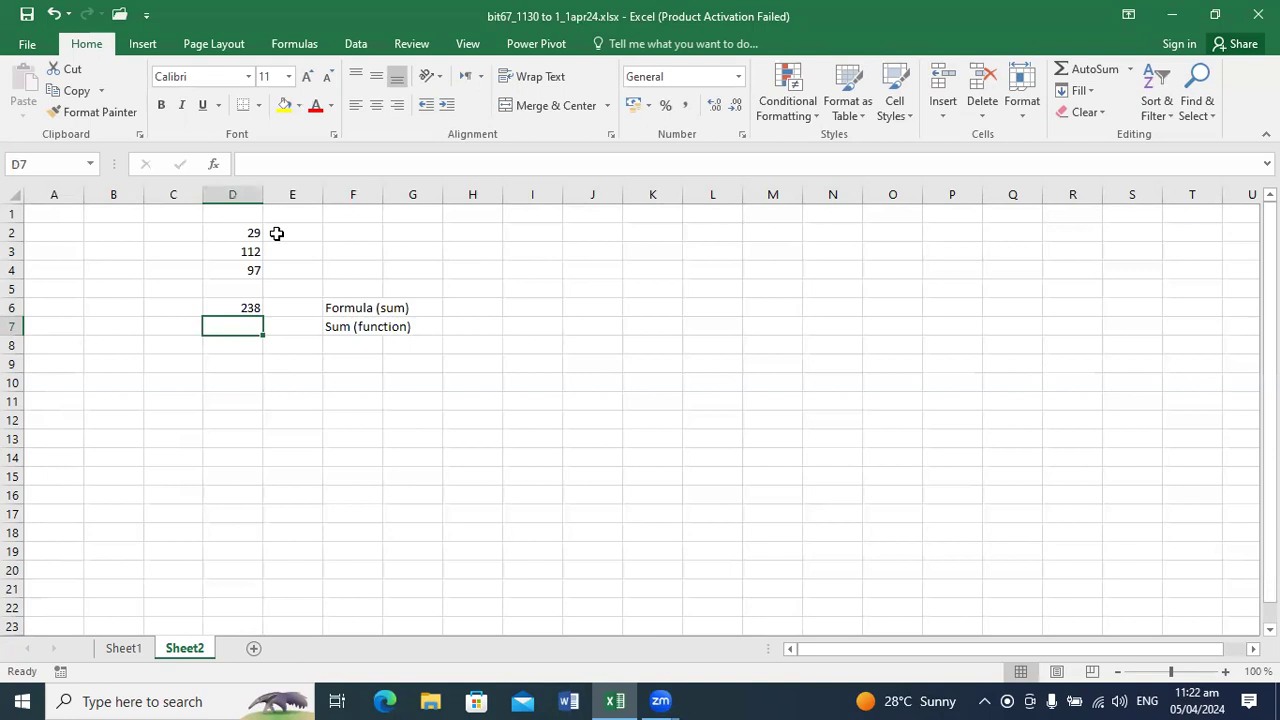
pyautogui.write('=')
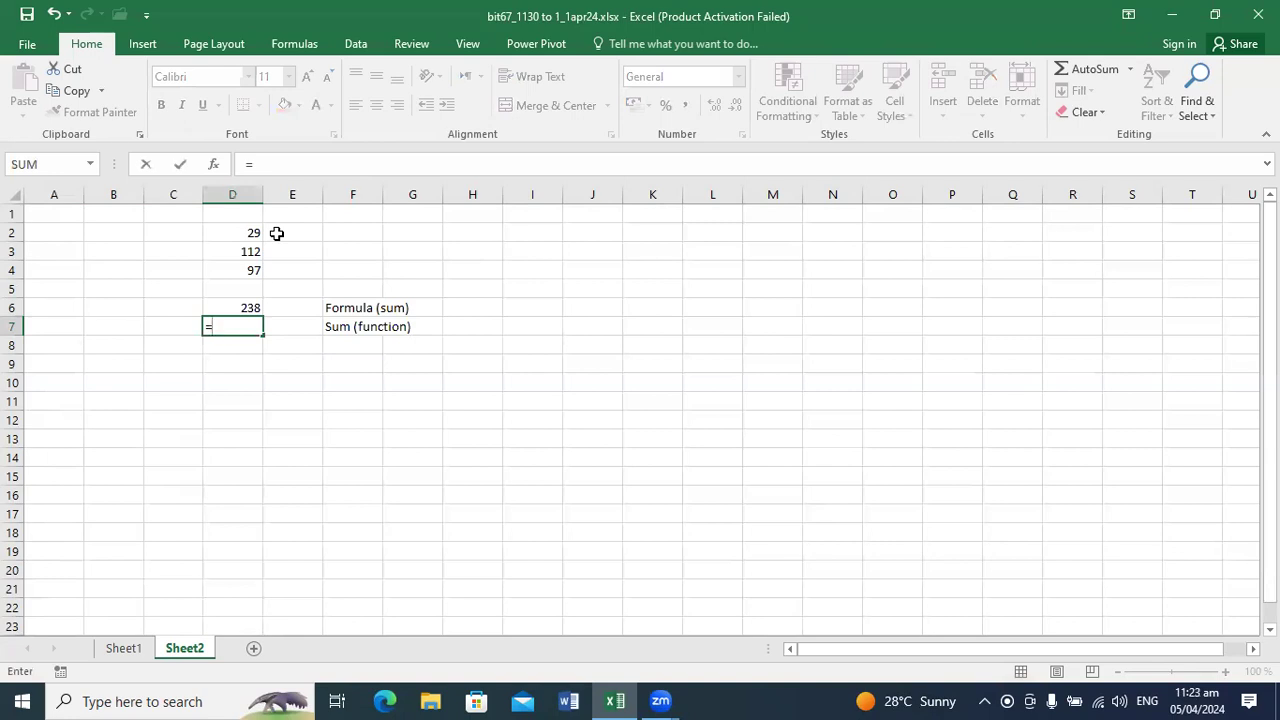
pyautogui.write('sum')
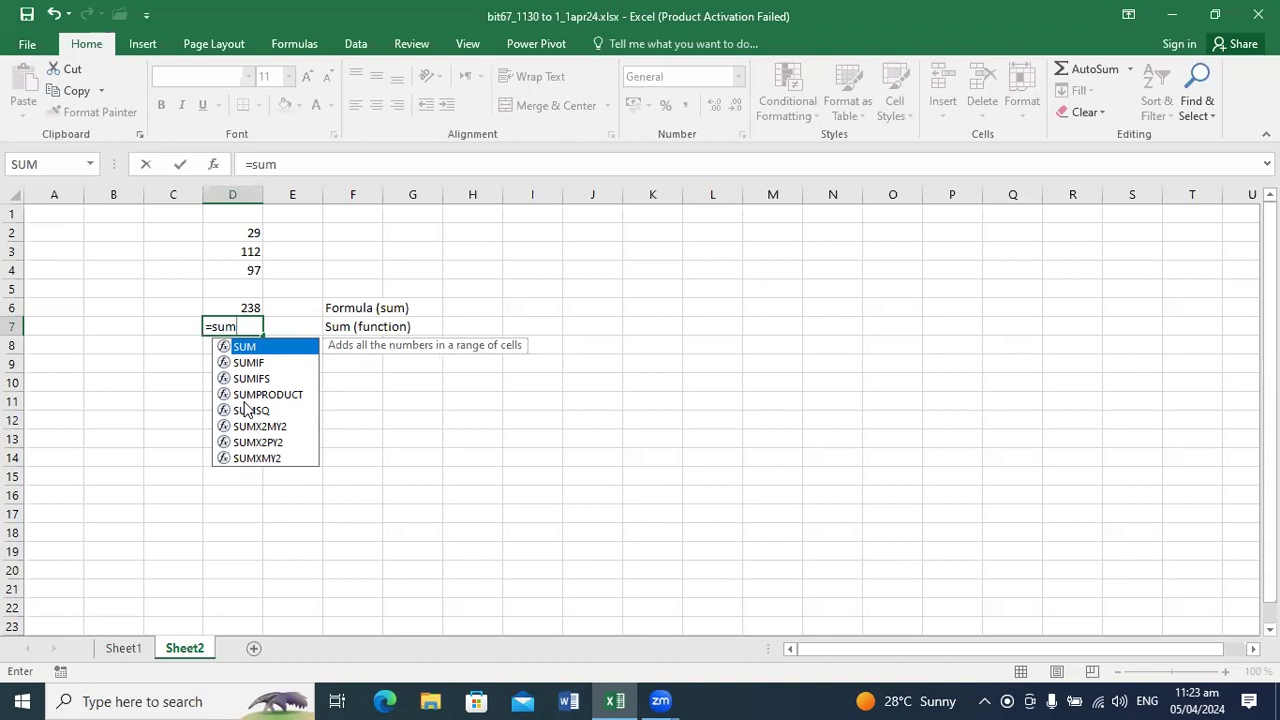
pyautogui.write('m')
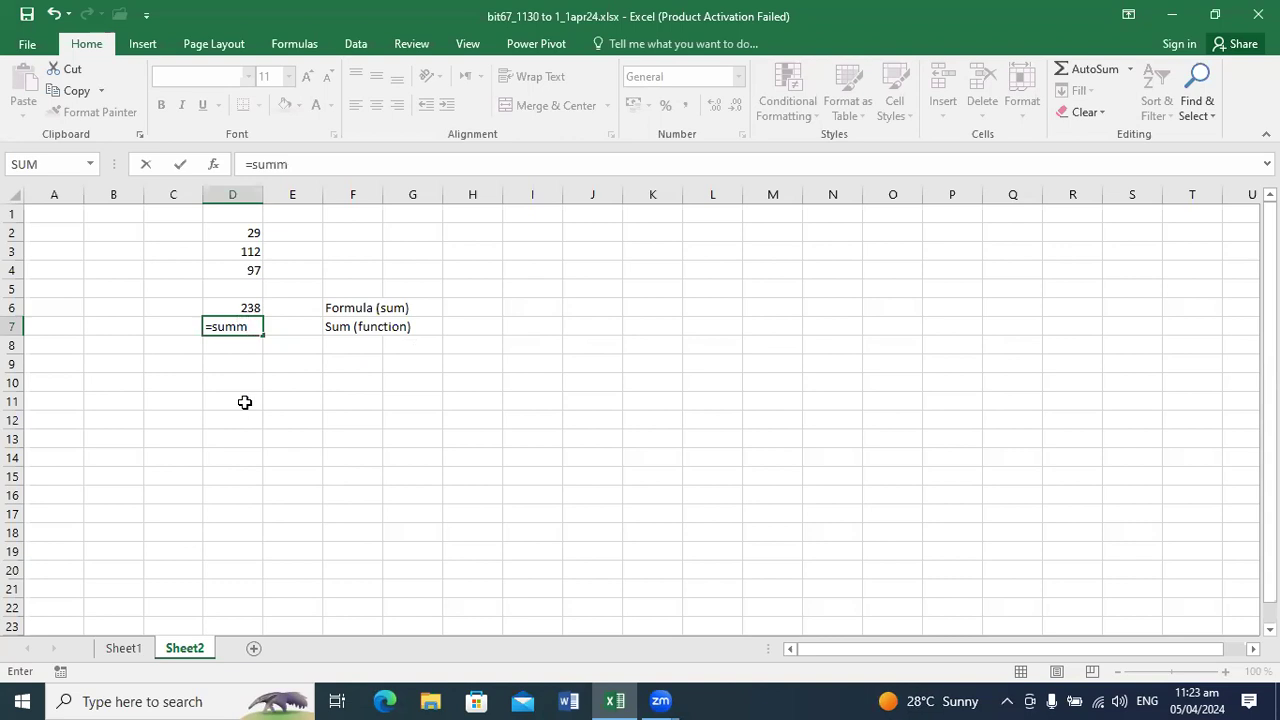
pyautogui.press('BackSpace')
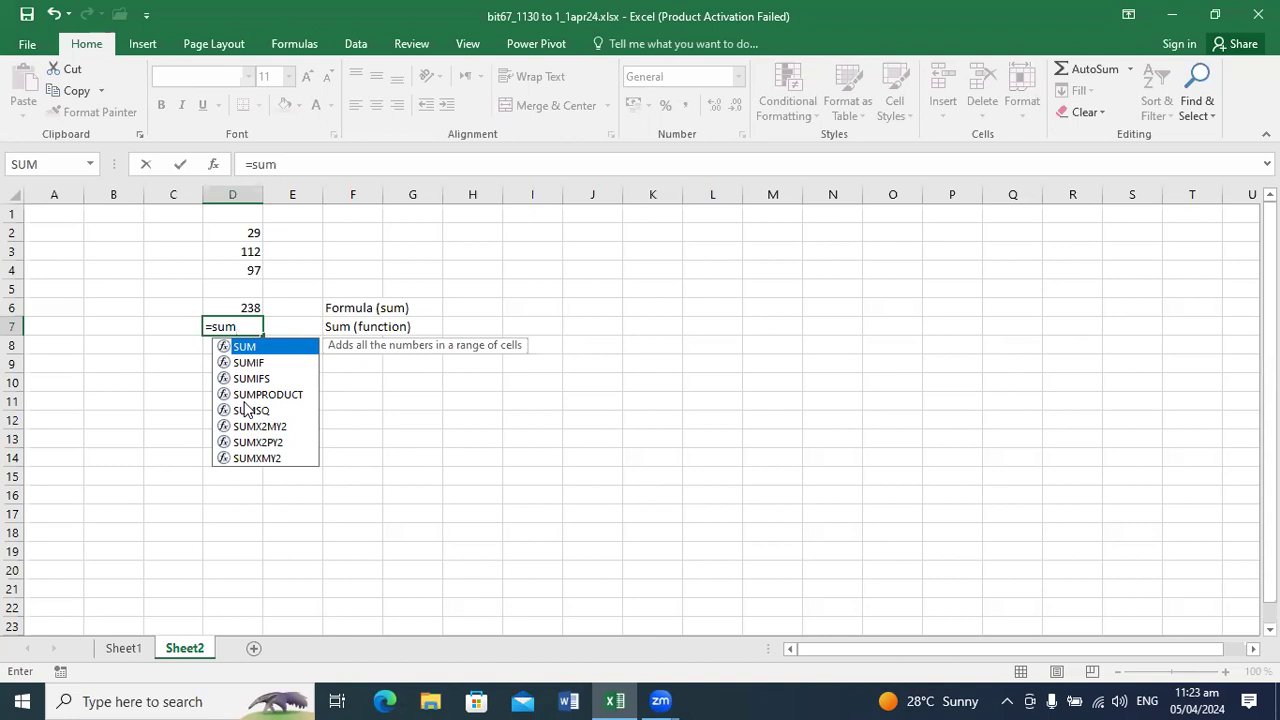
pyautogui.write('(')
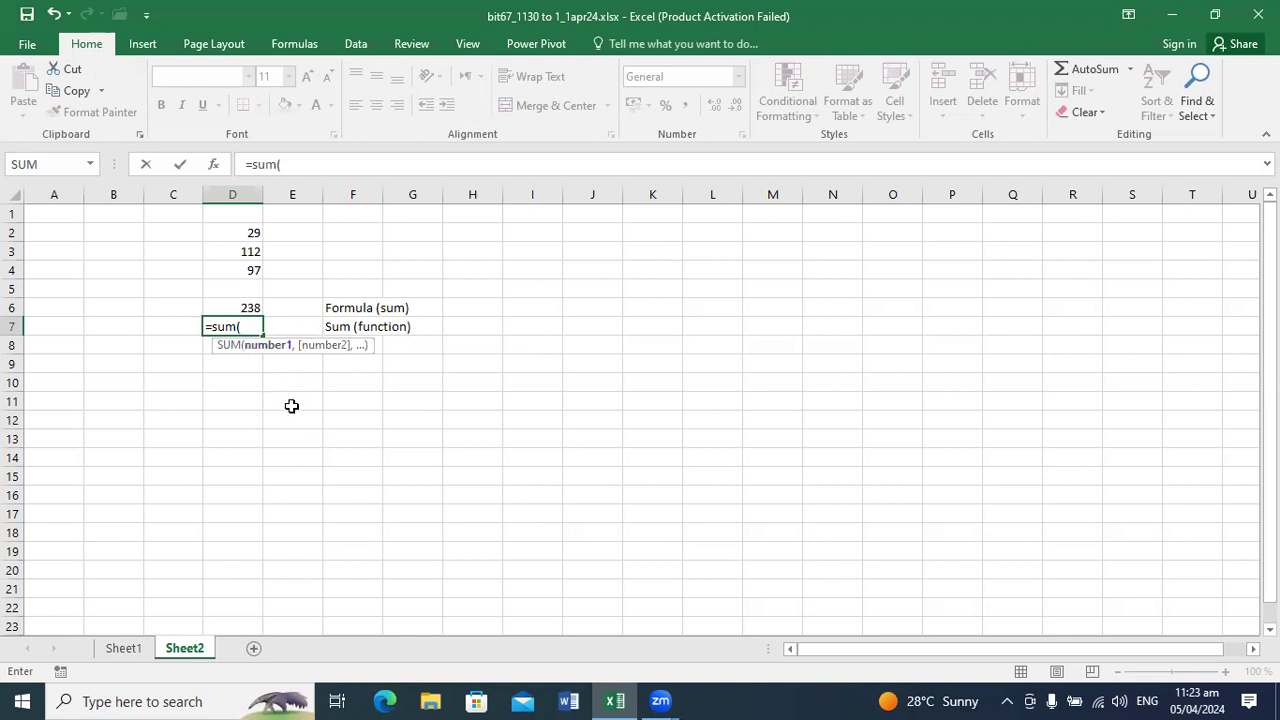
pyautogui.write('d')
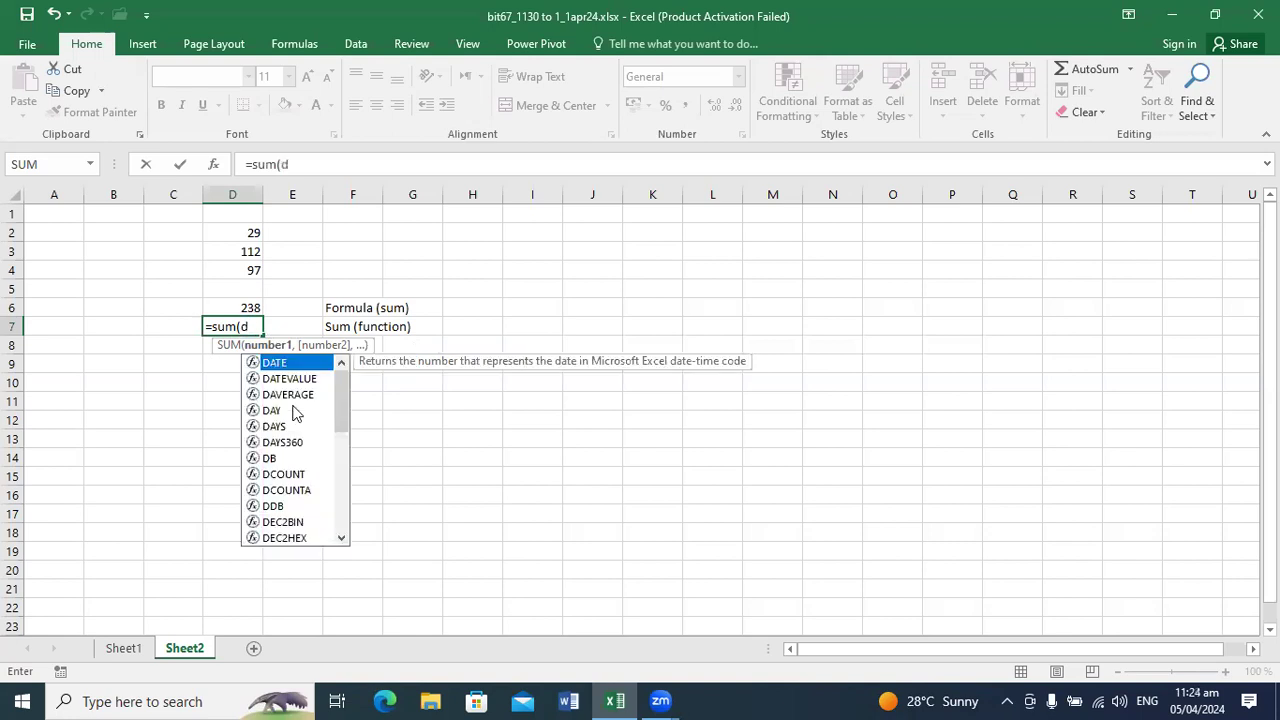
pyautogui.write('2,d')
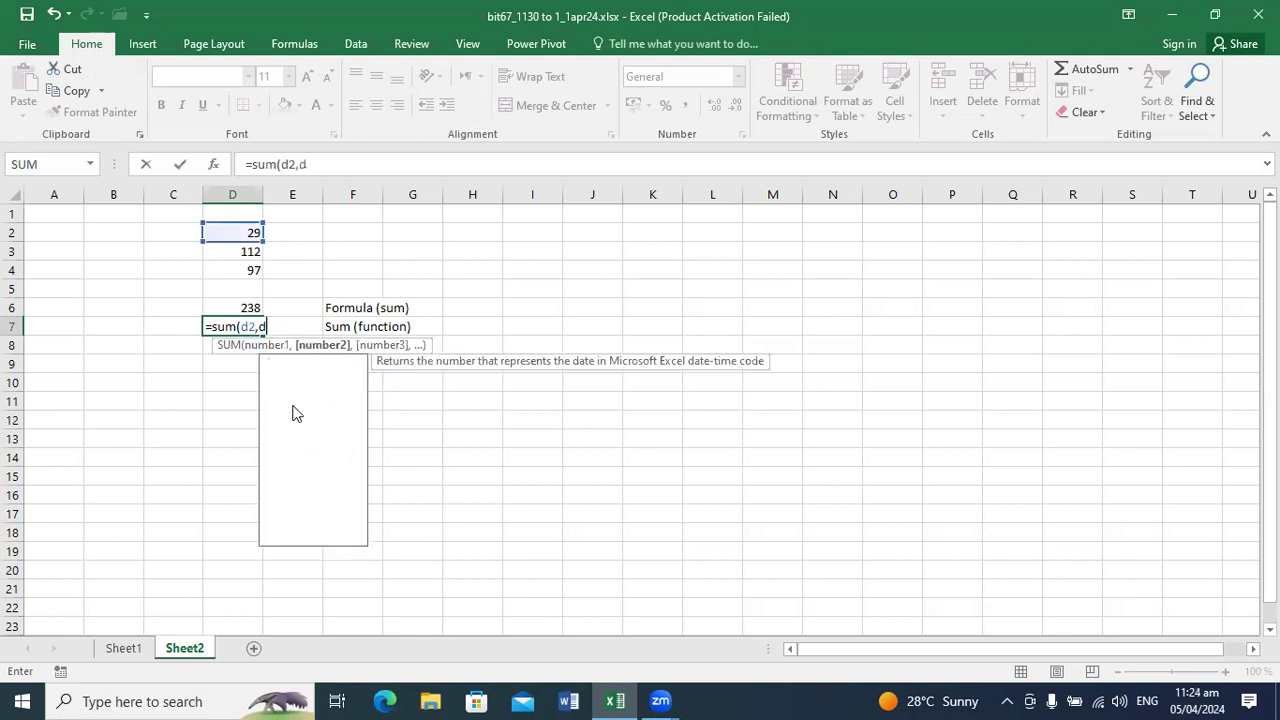
pyautogui.write('3,d4')
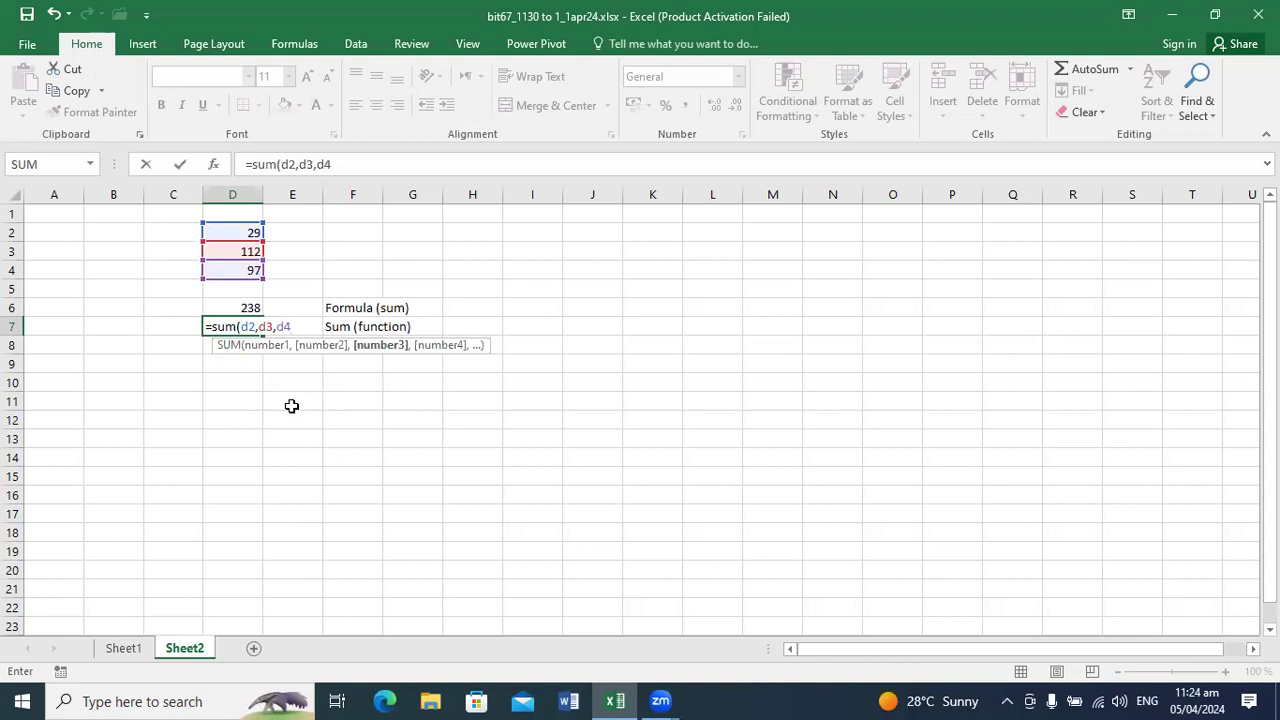
pyautogui.press('Return')
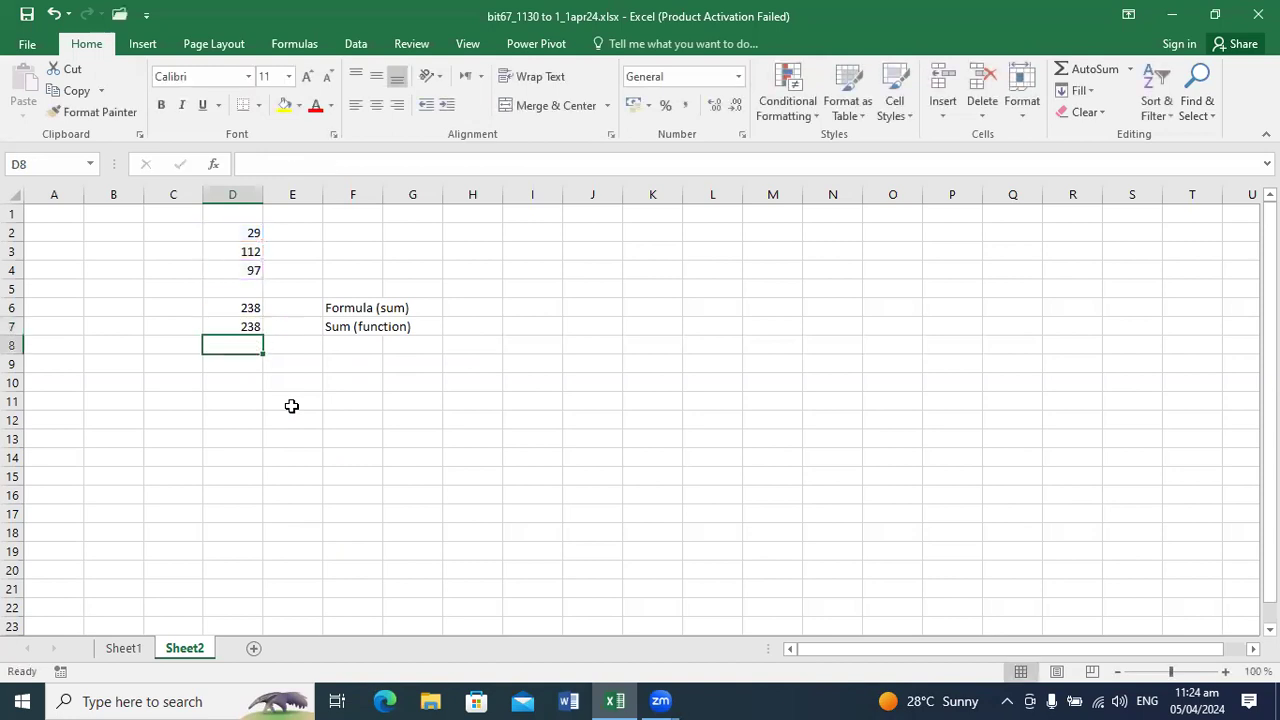
# Step: Replace the separate arguments in D7's SUM function with a cell range, making it =SUM(D2:D4)
pyautogui.press('Up')
pyautogui.press('F2')
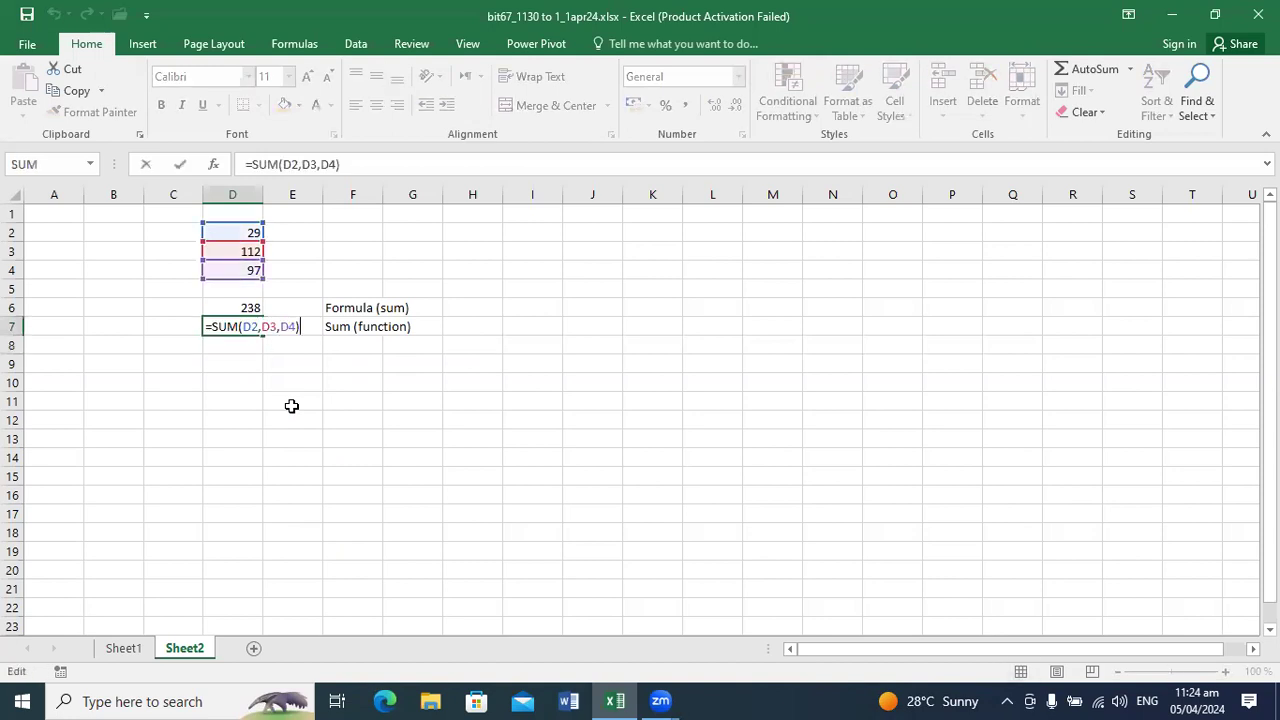
pyautogui.press('BackSpace')
pyautogui.press('BackSpace')
pyautogui.press('BackSpace')
pyautogui.press('BackSpace')
pyautogui.press('BackSpace')
pyautogui.press('BackSpace')
pyautogui.press('BackSpace')
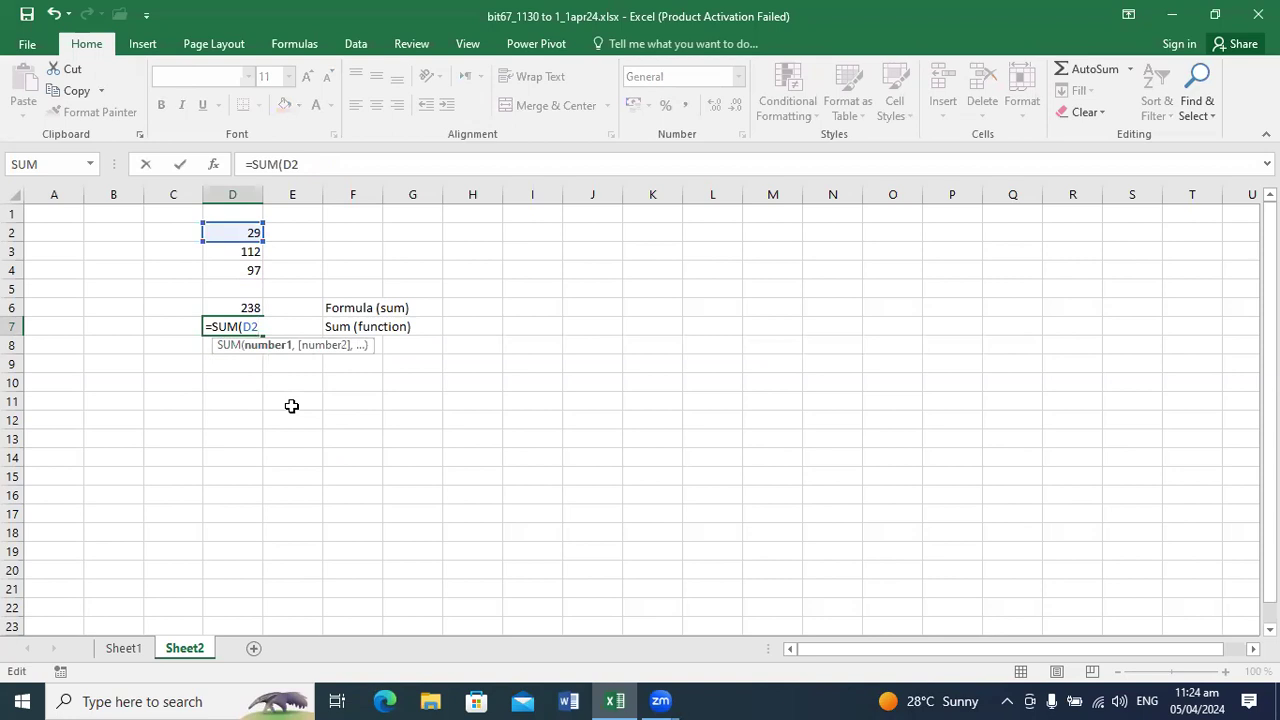
pyautogui.write(':d')
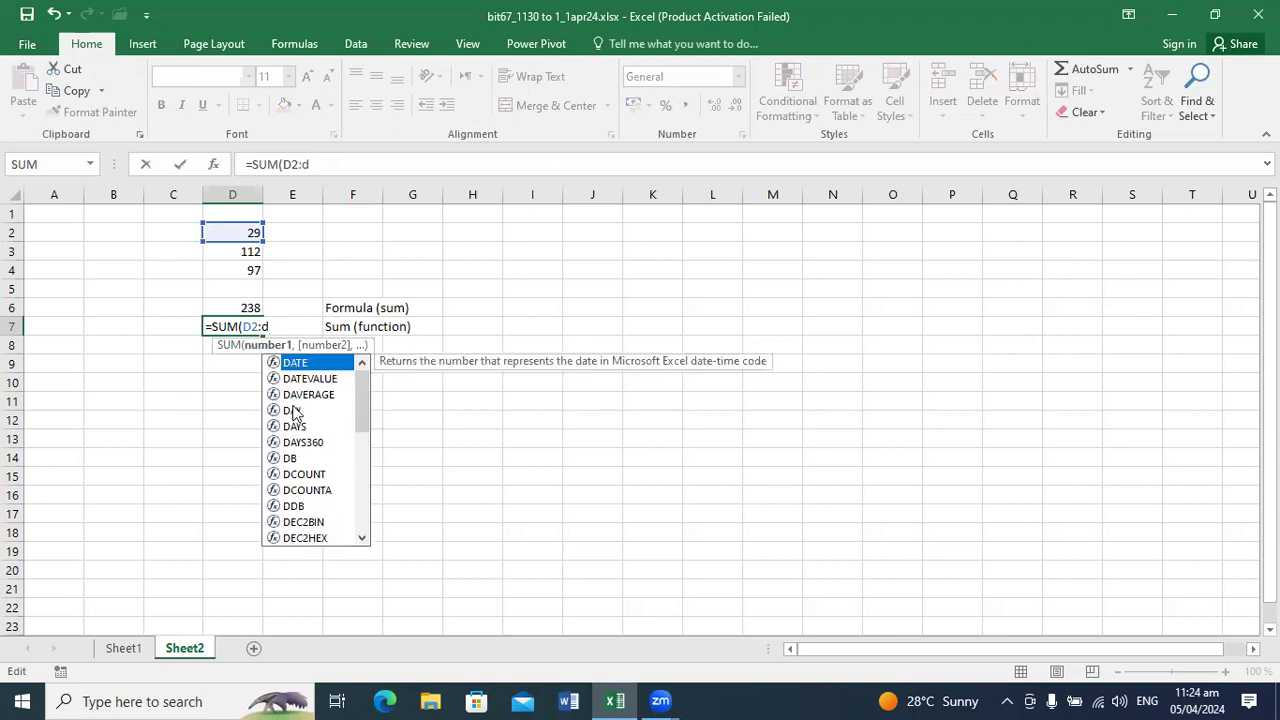
pyautogui.write('4')
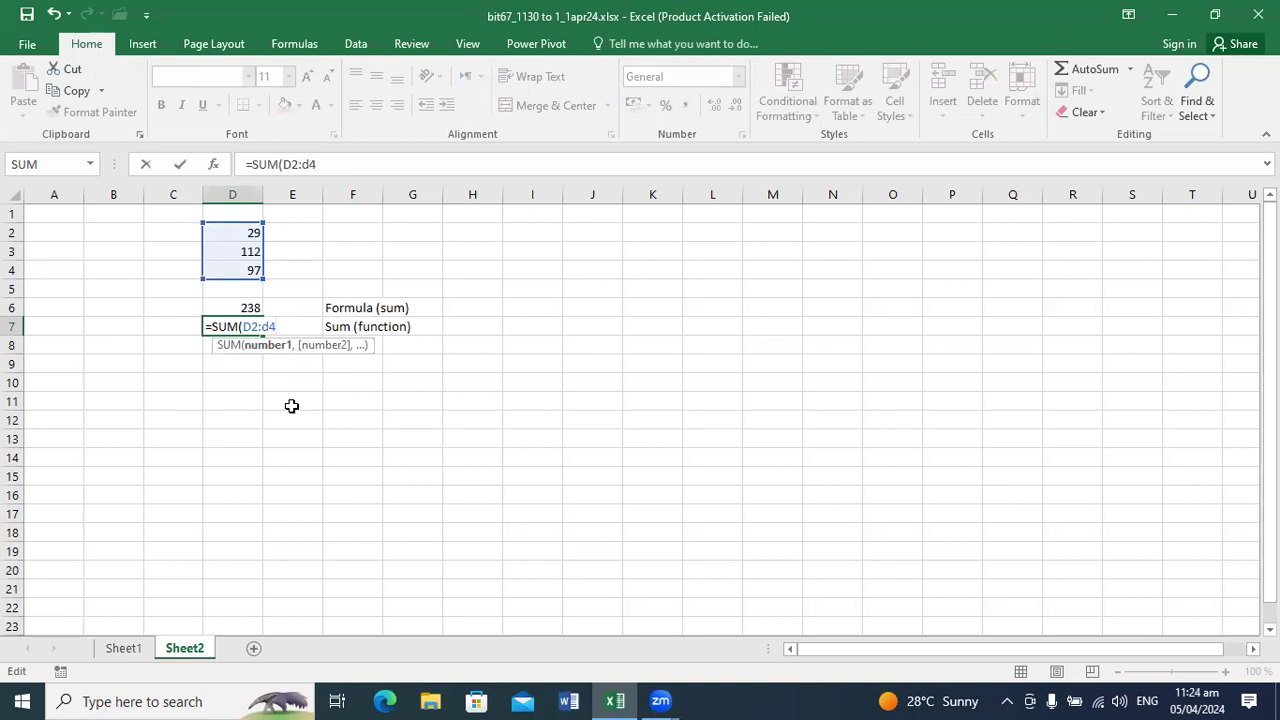
pyautogui.write(')')
pyautogui.press('Return')
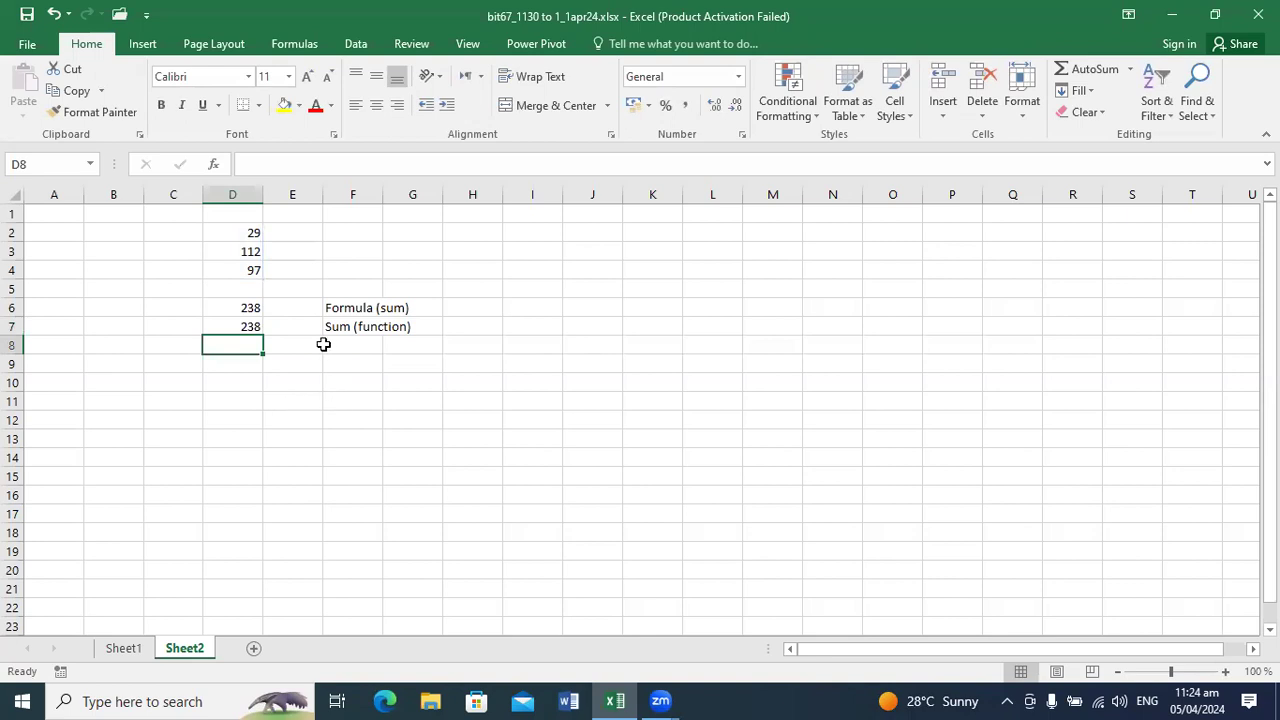
# Step: Add a fourth number, 76, in cell D1 above the existing values
pyautogui.click(255, 215)
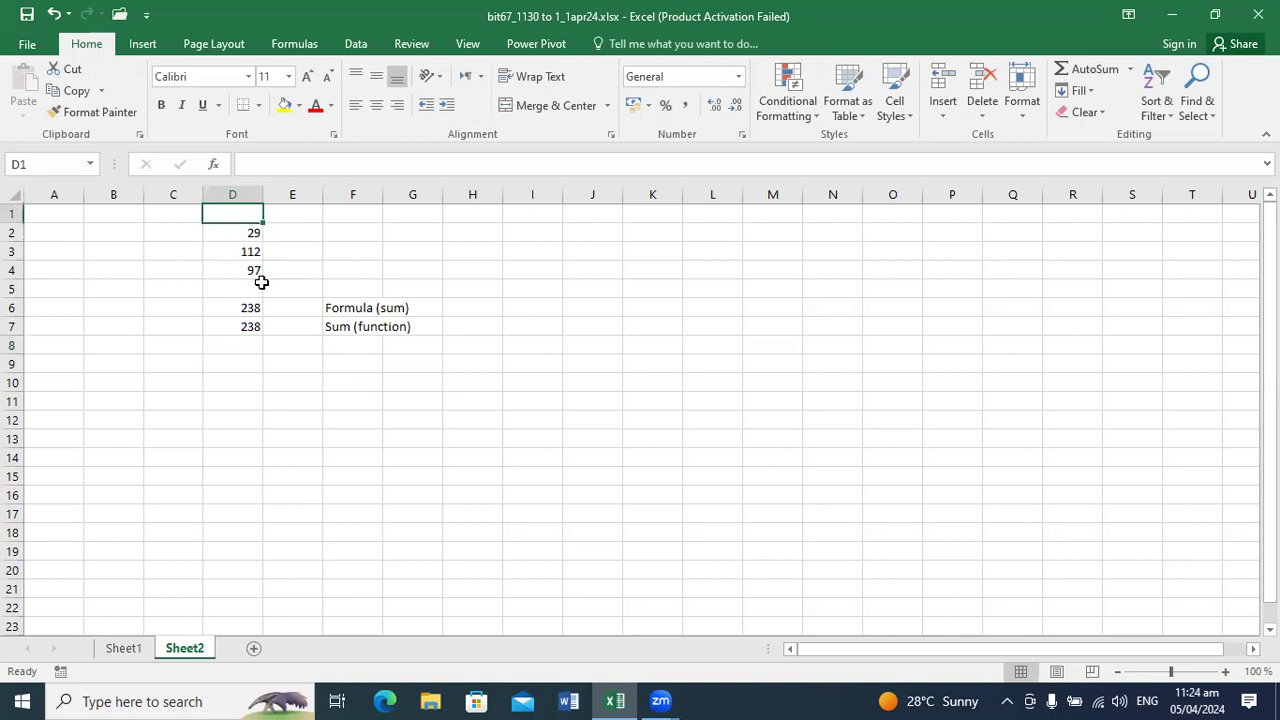
pyautogui.write('76')
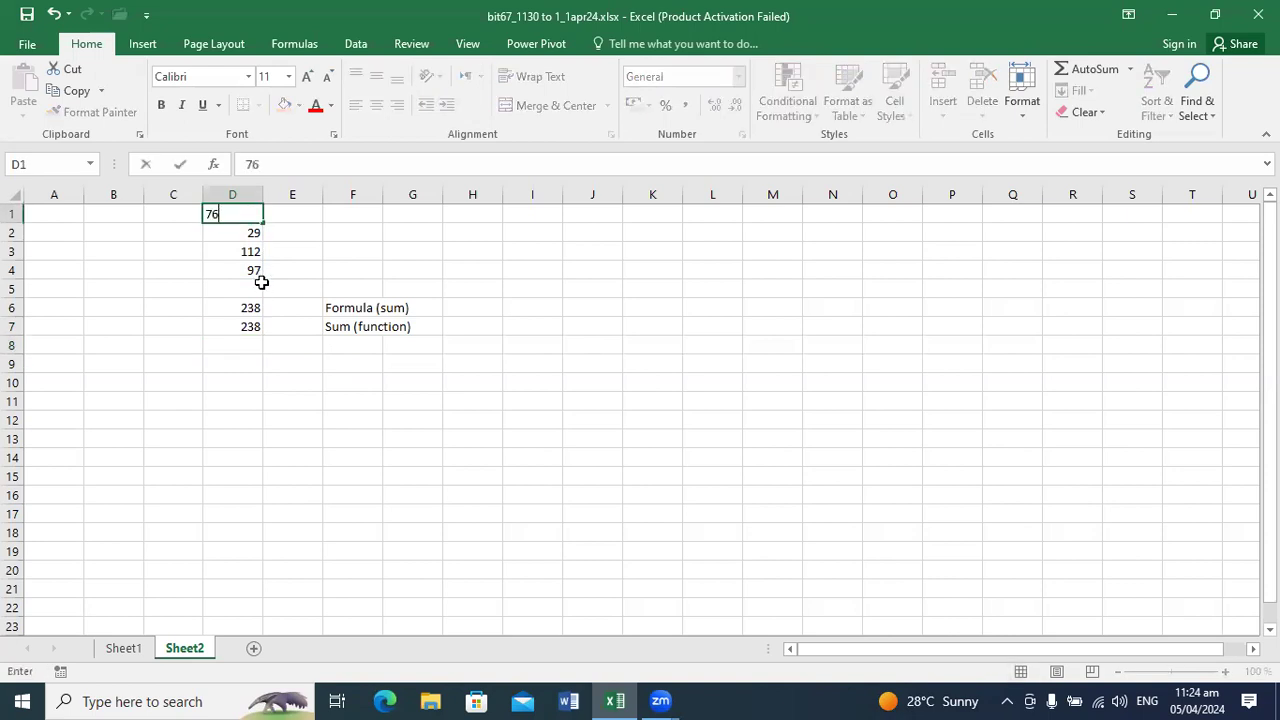
pyautogui.press('Return')
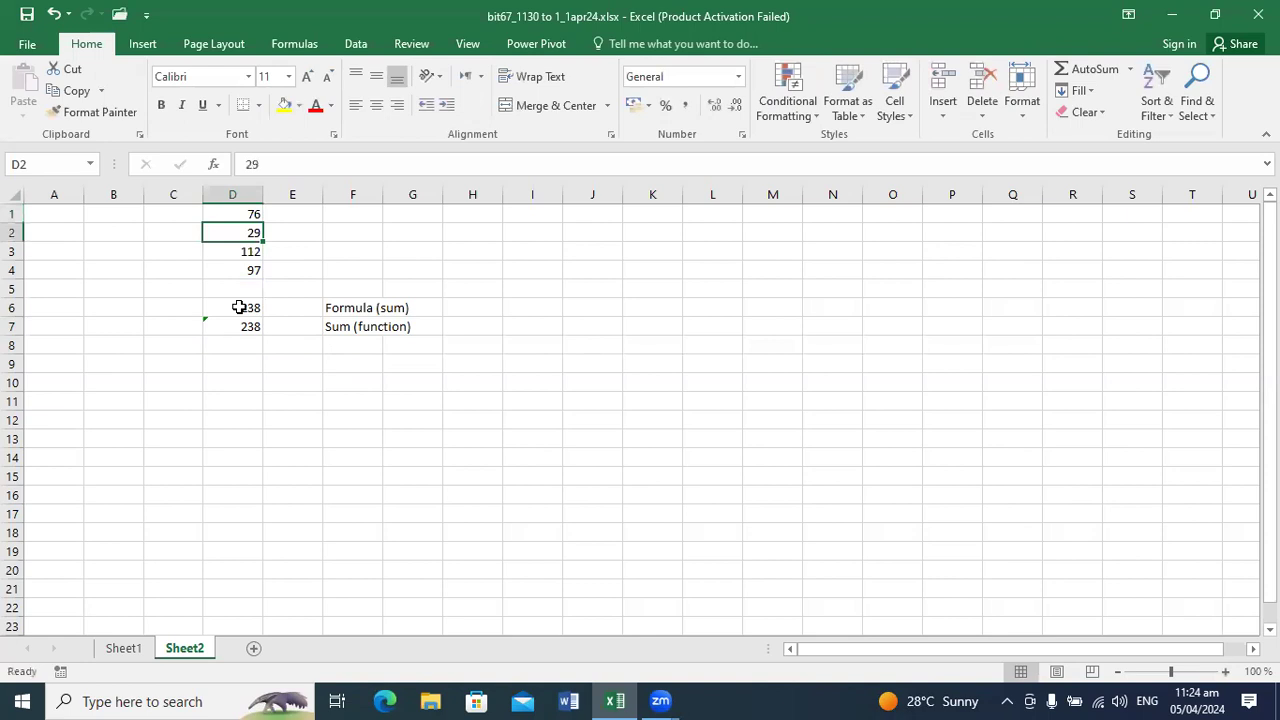
# Step: Extend the formula in cell D6 to include the new number, making it =D1+D2+D3+D4
pyautogui.click(239, 307)
pyautogui.click(251, 164)
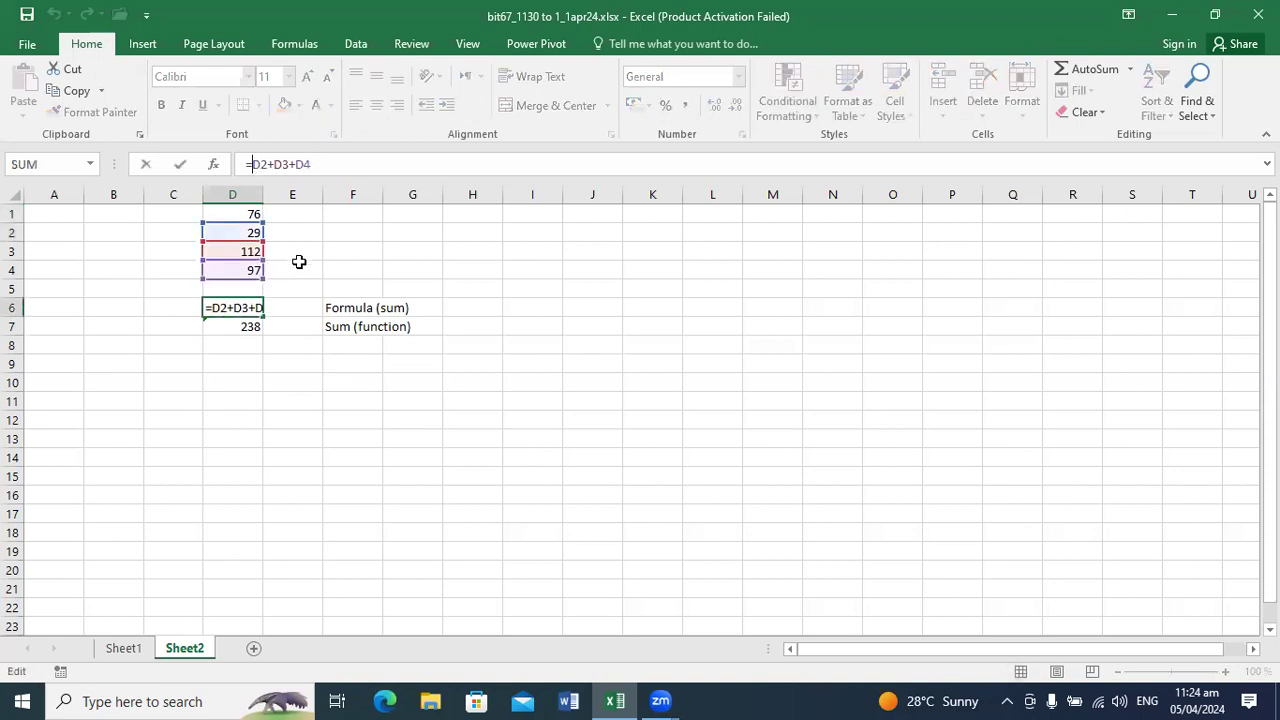
pyautogui.write('D1')
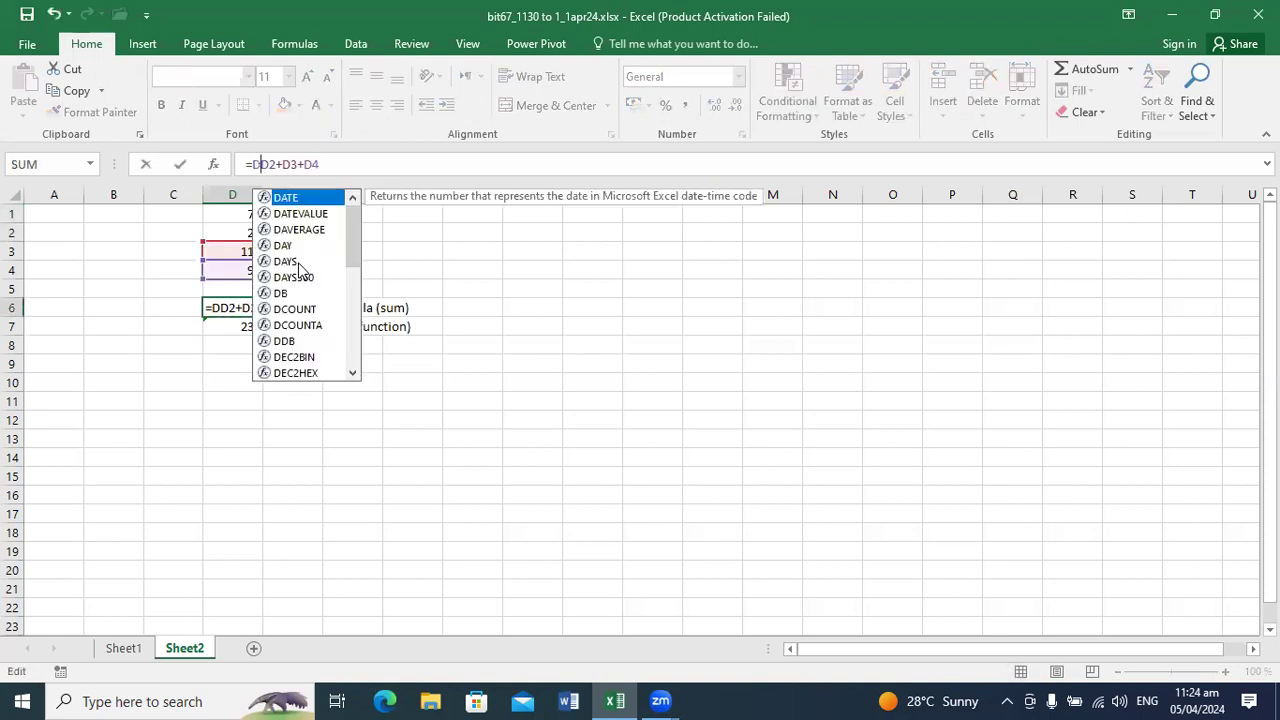
pyautogui.write('+')
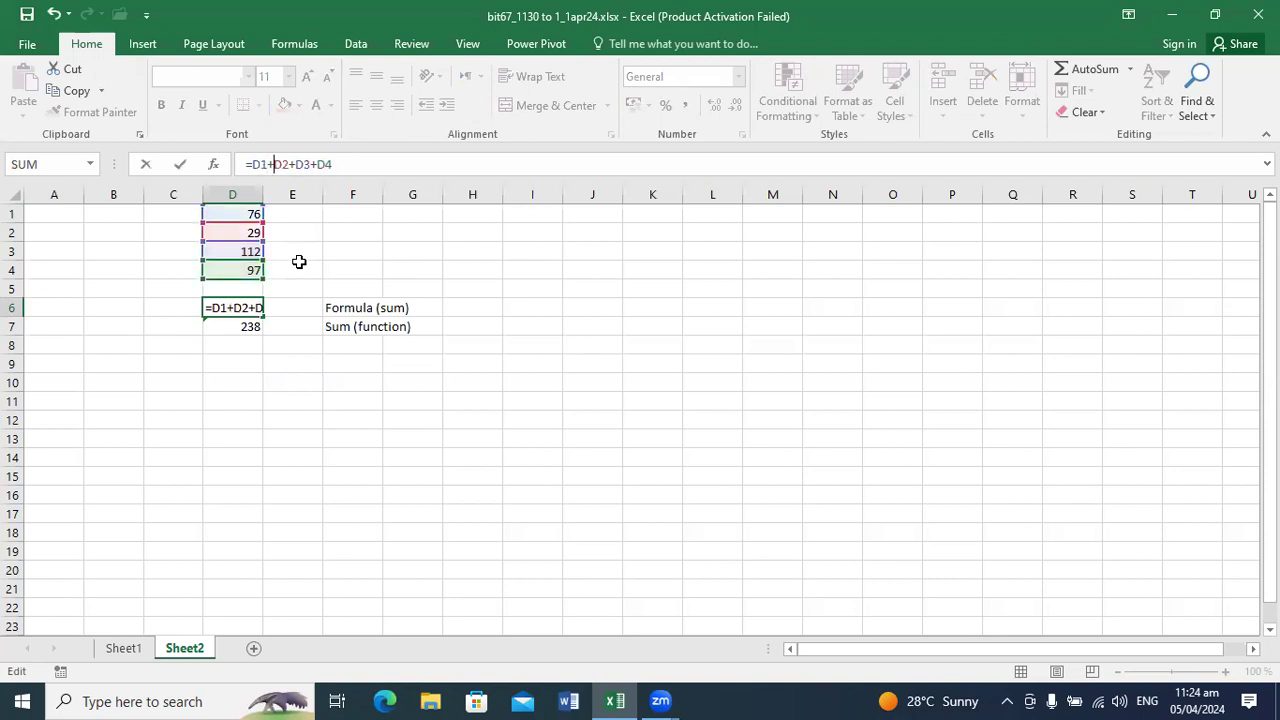
pyautogui.press('Return')
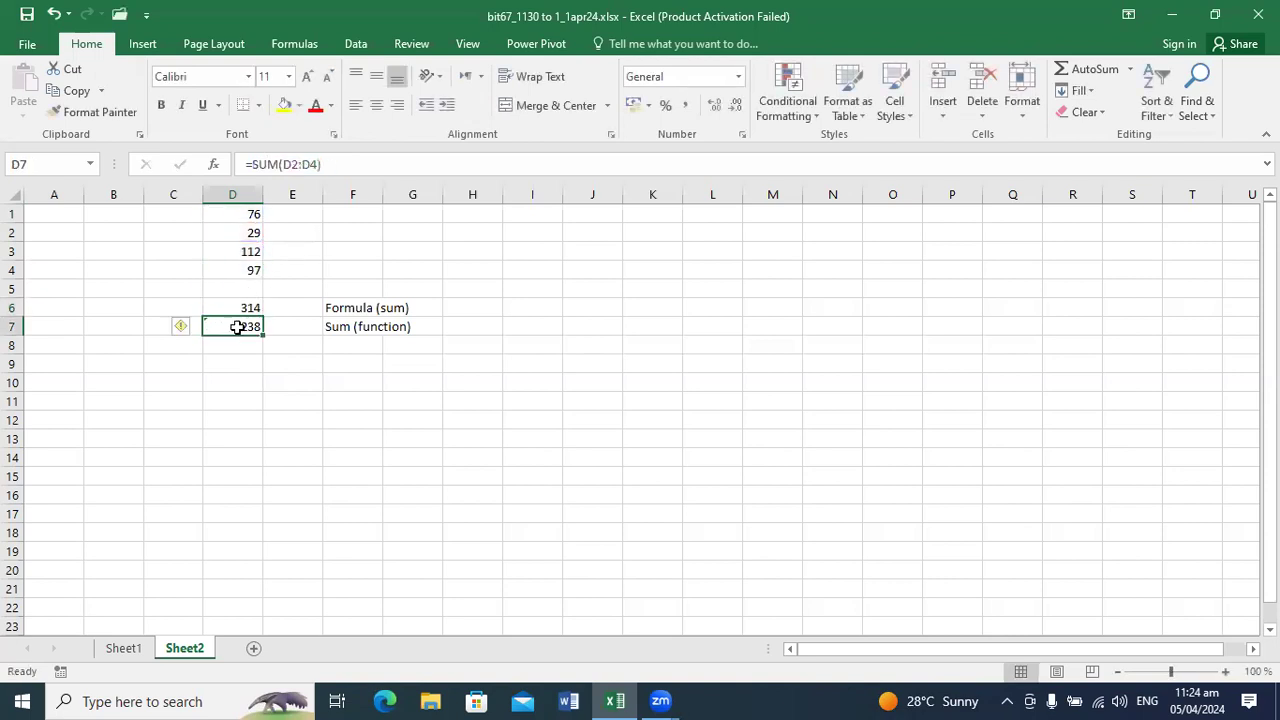
# Step: Extend the SUM range in cell D7 to start at the new number, making it =SUM(D1:D4)
pyautogui.click(292, 164)
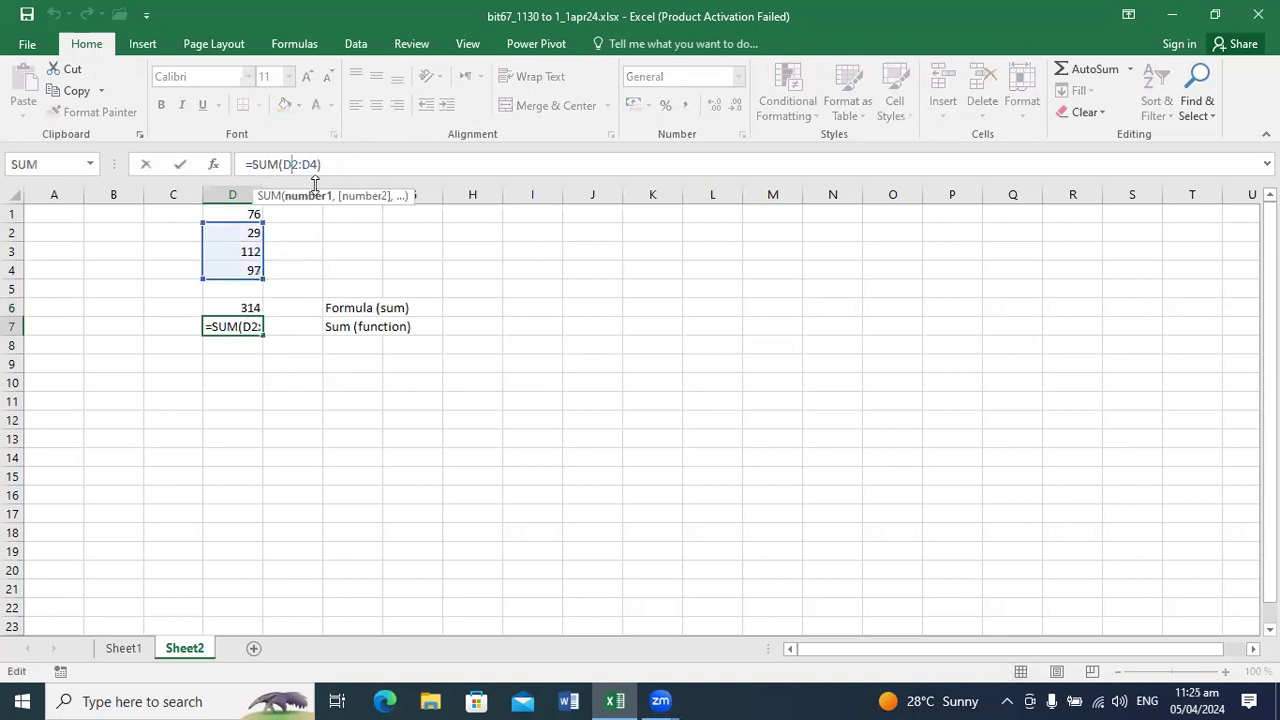
pyautogui.press('Delete')
pyautogui.write('1')
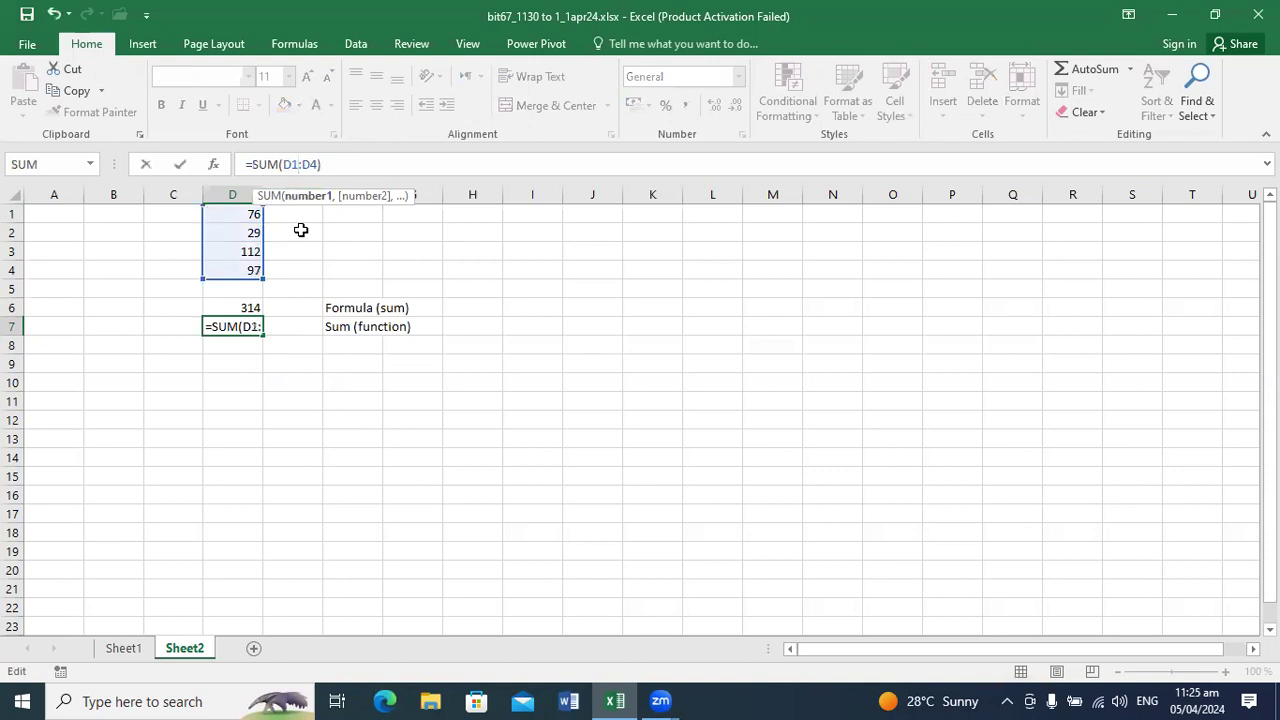
pyautogui.press('Return')
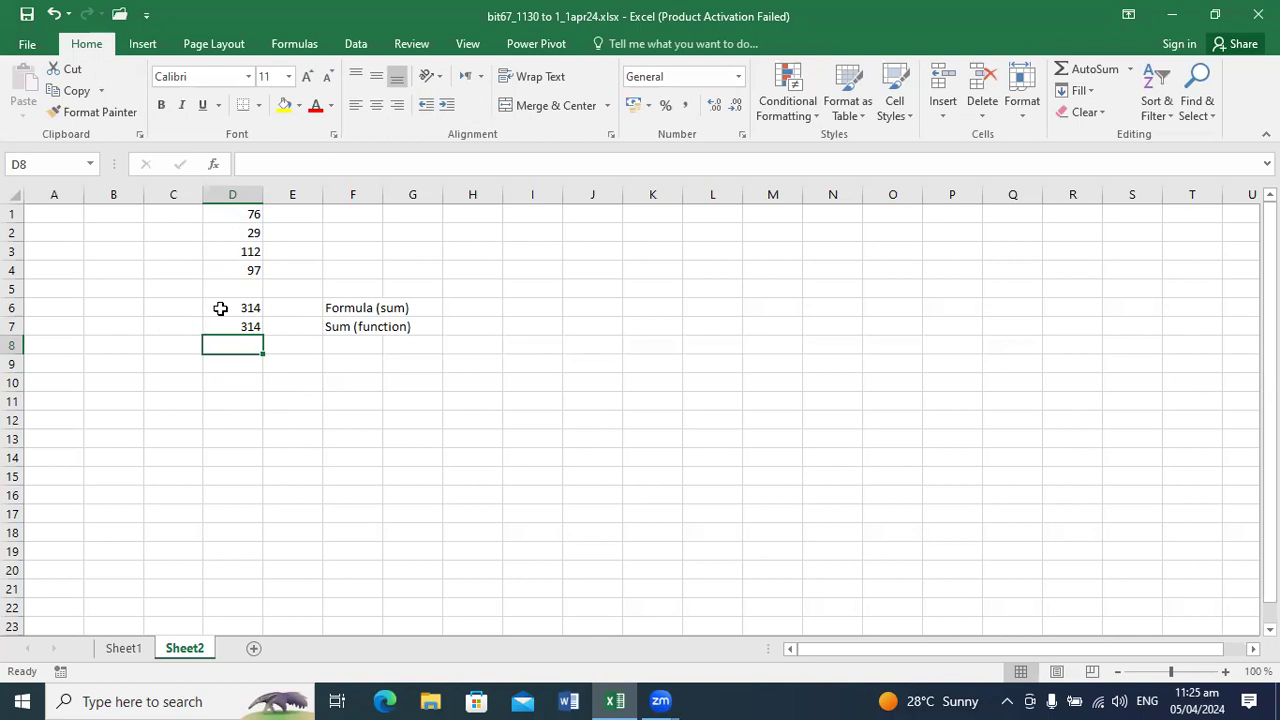
# Step: Compare the addition formula in cell D6 with the SUM function in cell D7 at 180% magnification
pyautogui.click(1225, 671)
pyautogui.click(1225, 671)
pyautogui.click(1225, 671)
pyautogui.click(1225, 671)
pyautogui.click(1225, 671)
pyautogui.click(1225, 671)
pyautogui.click(1225, 671)
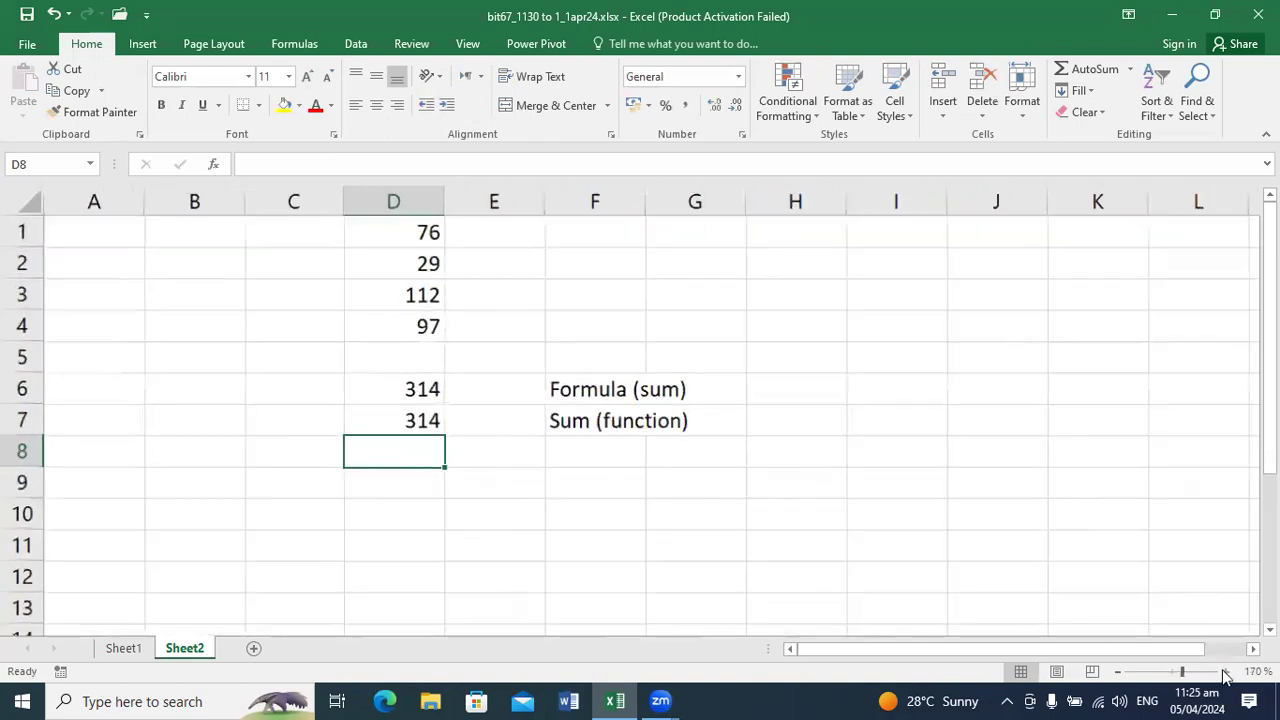
pyautogui.click(1225, 671)
pyautogui.click(427, 410)
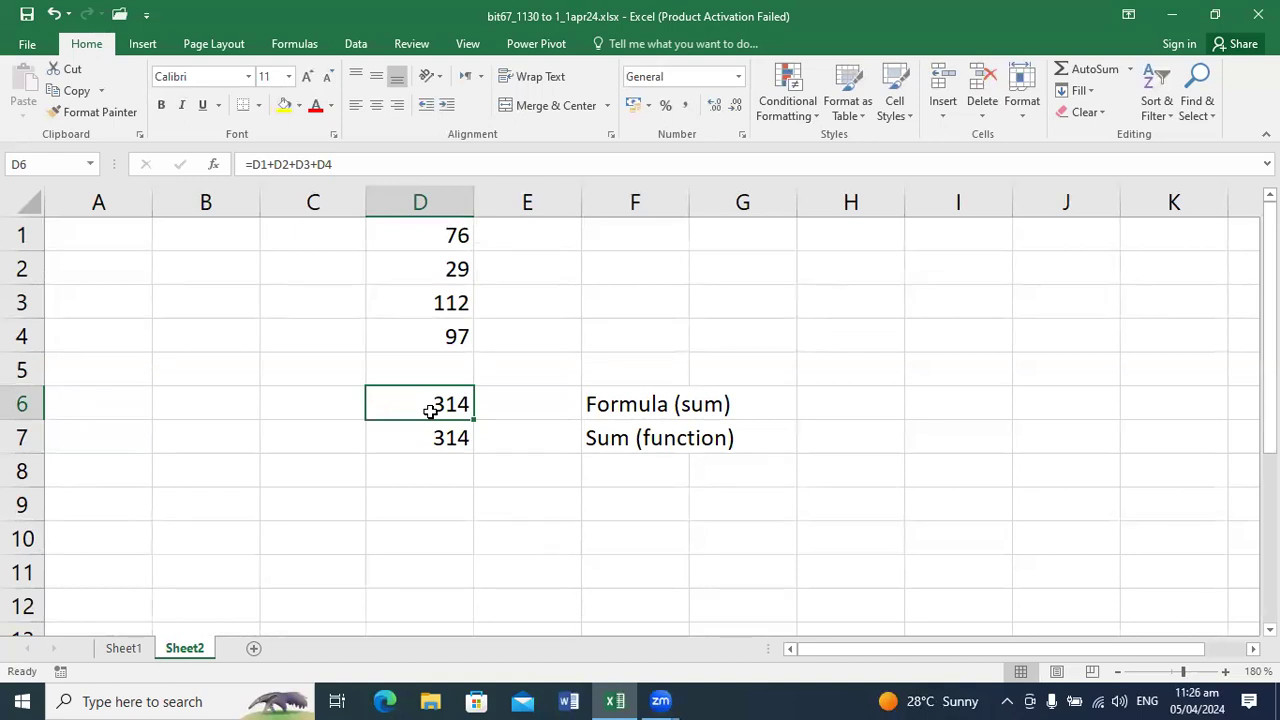
pyautogui.press('Down')
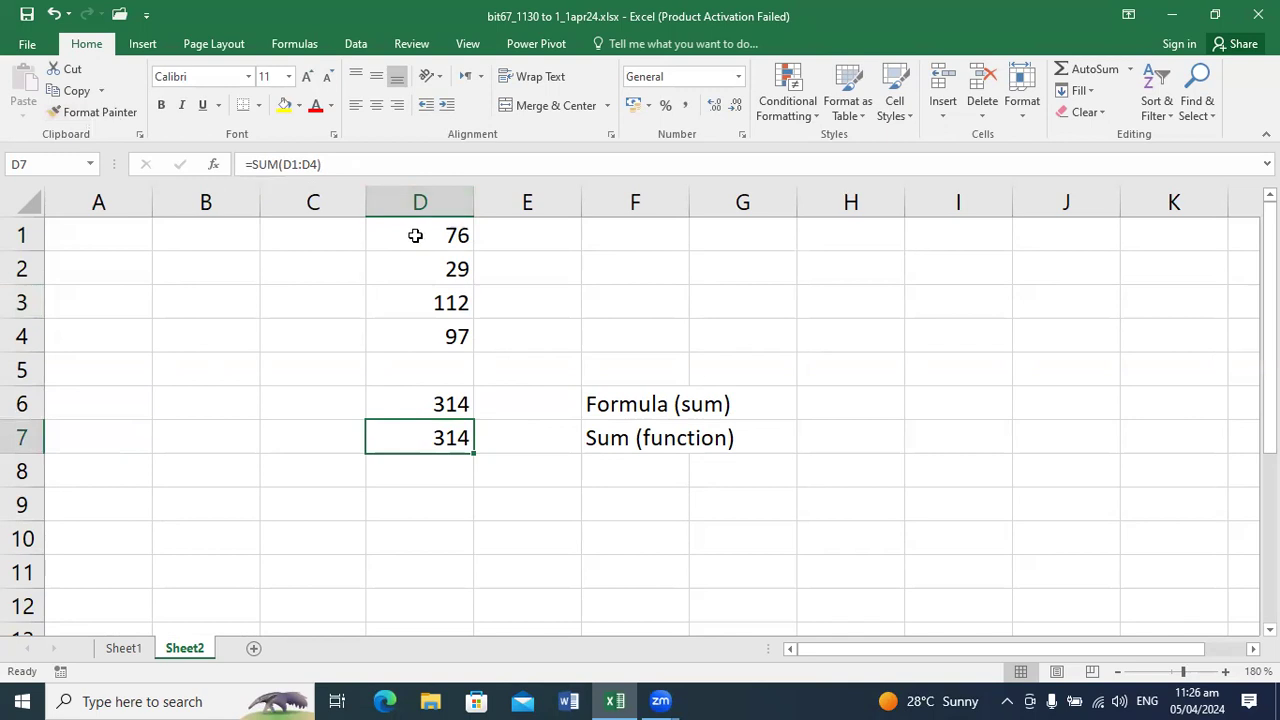
pyautogui.doubleClick(389, 447)
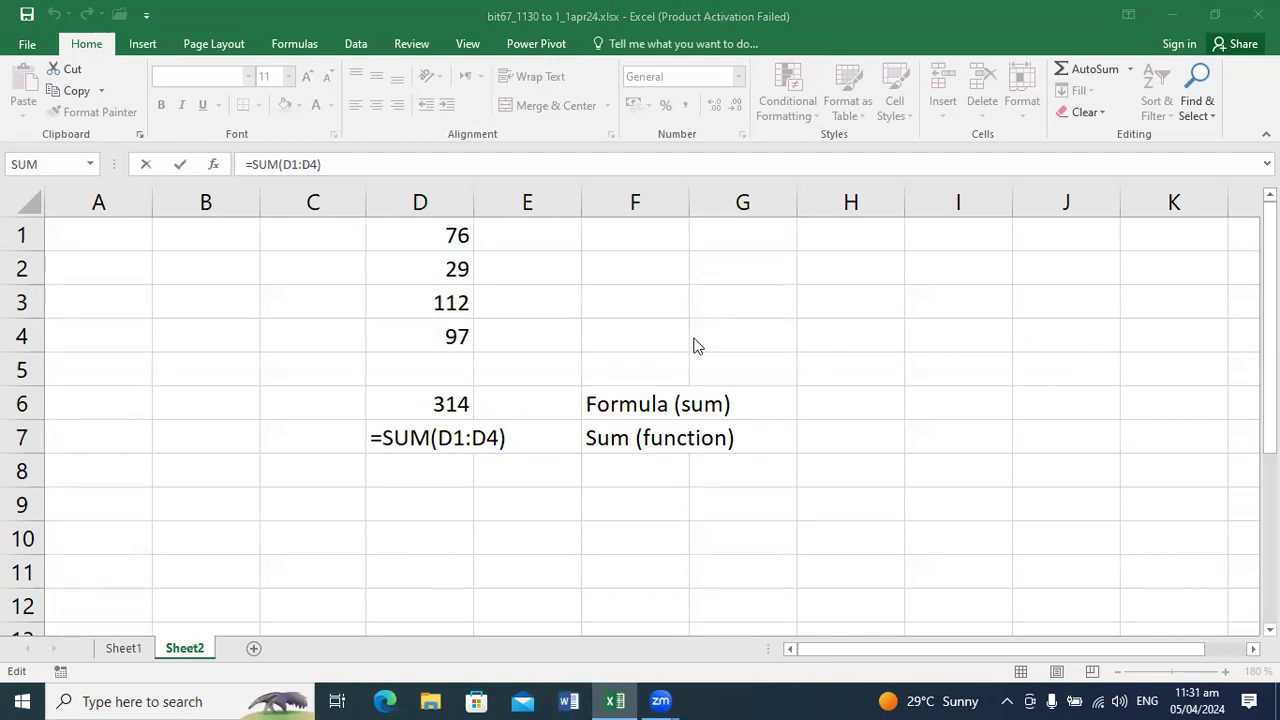
pyautogui.click(617, 417)
pyautogui.press('Return')
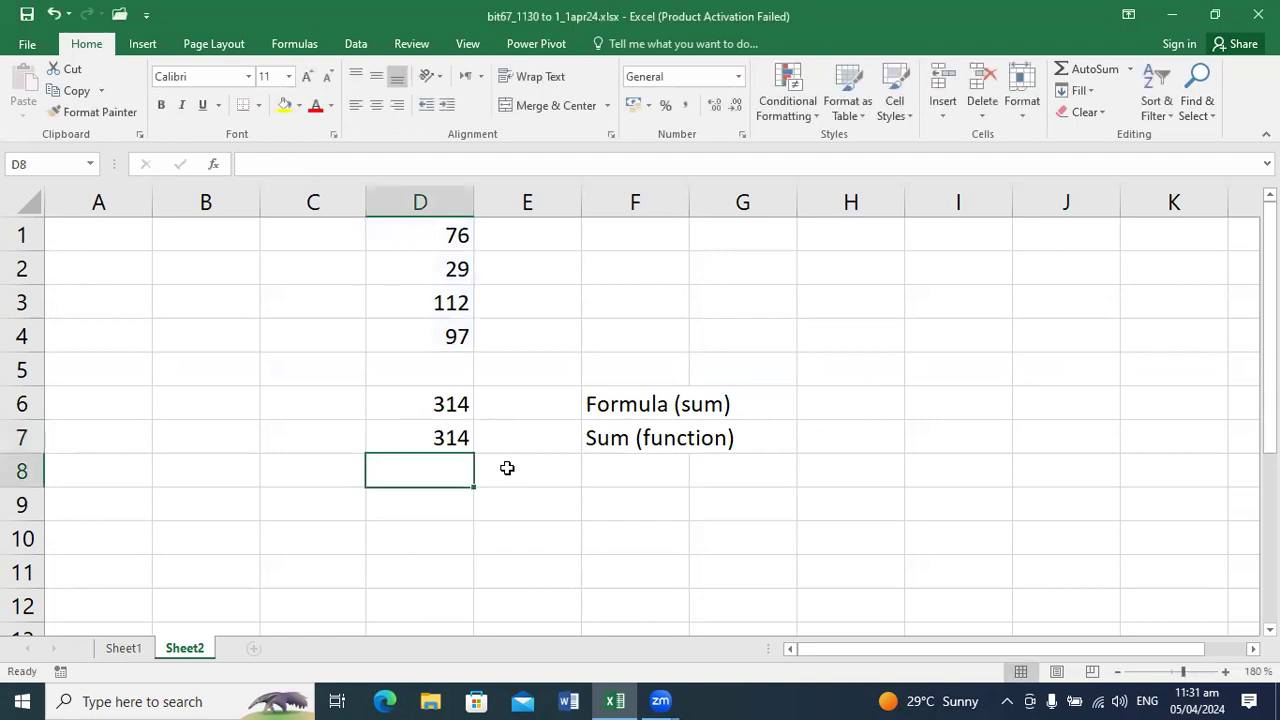
pyautogui.write('=d')
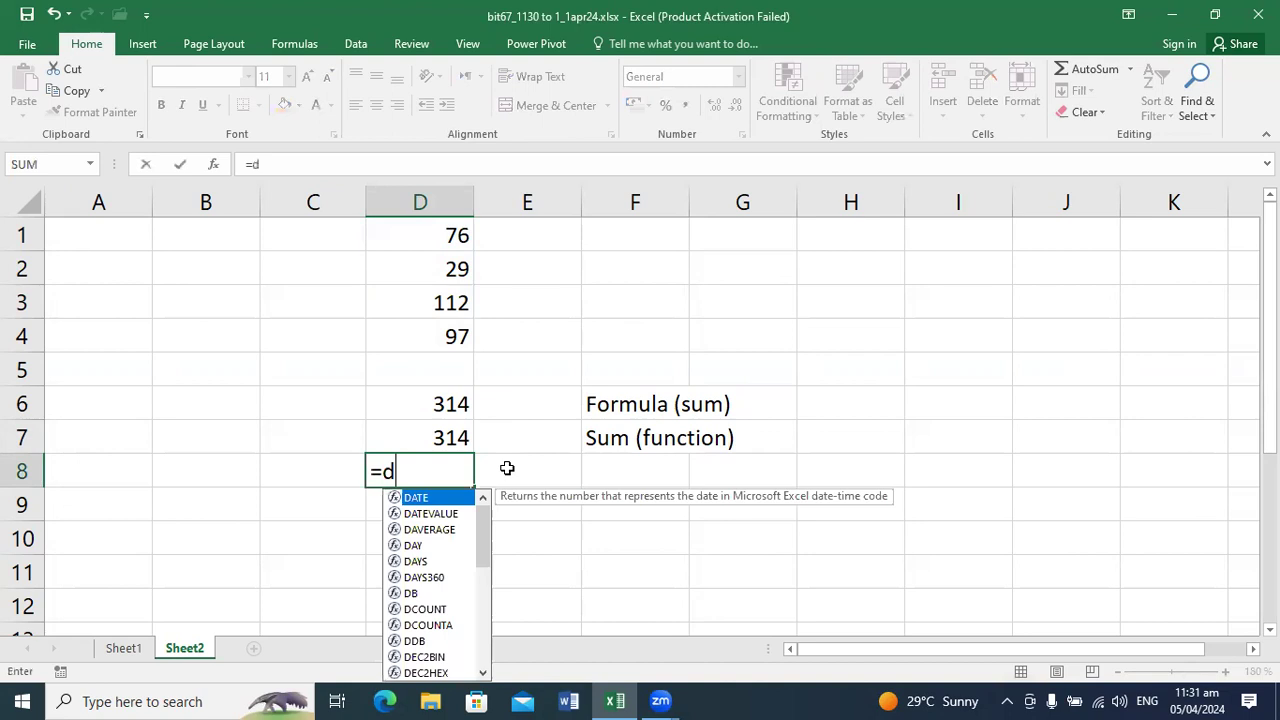
pyautogui.write('1:d')
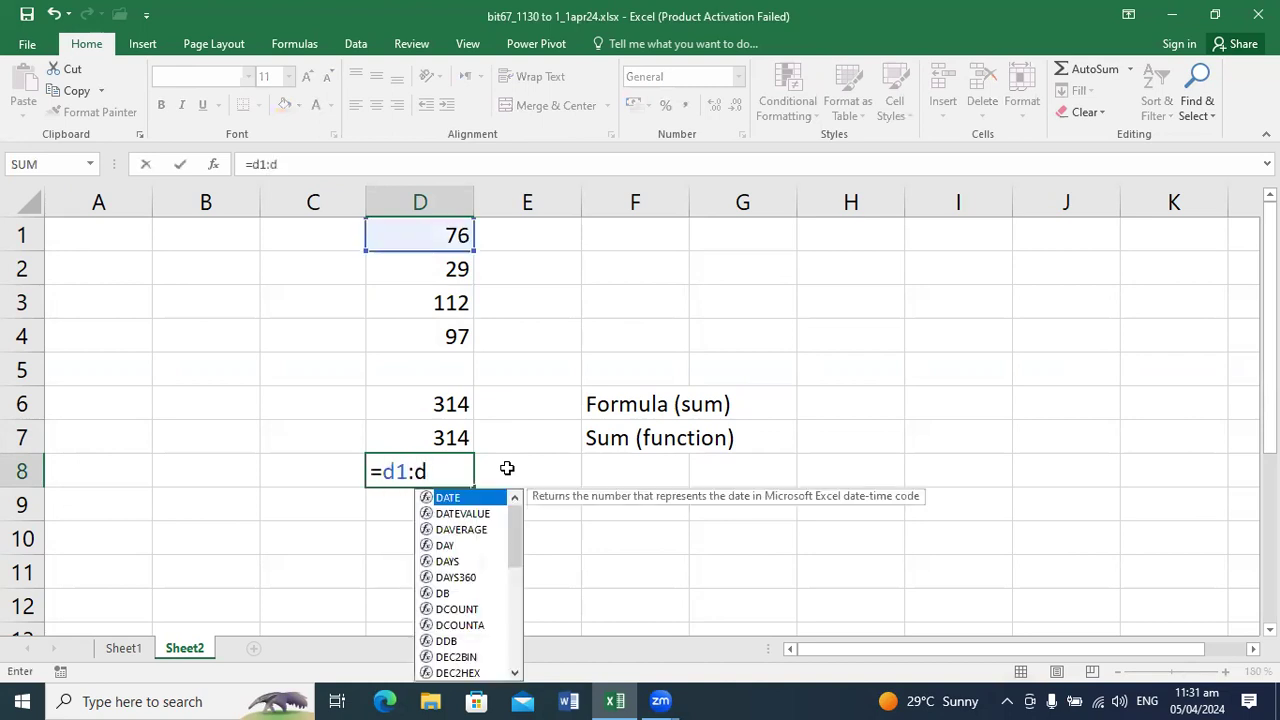
pyautogui.write('4')
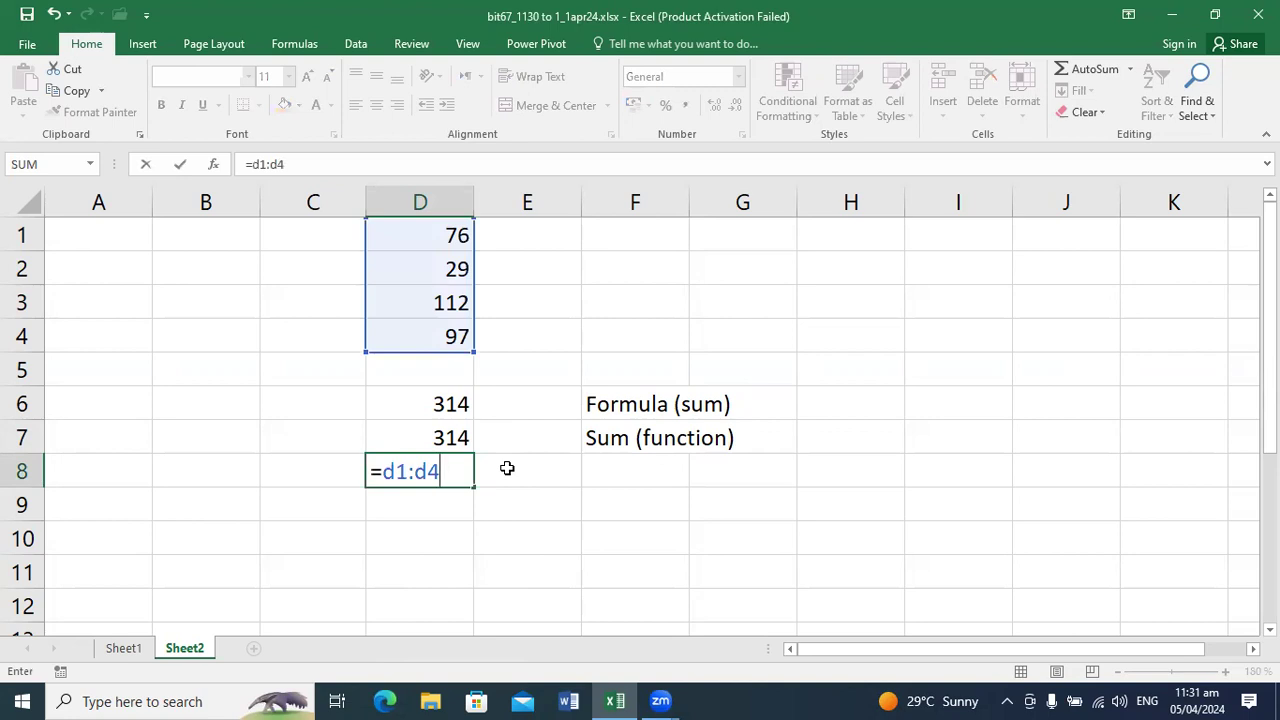
pyautogui.press('BackSpace')
pyautogui.press('BackSpace')
pyautogui.press('BackSpace')
pyautogui.press('BackSpace')
pyautogui.press('BackSpace')
pyautogui.press('BackSpace')
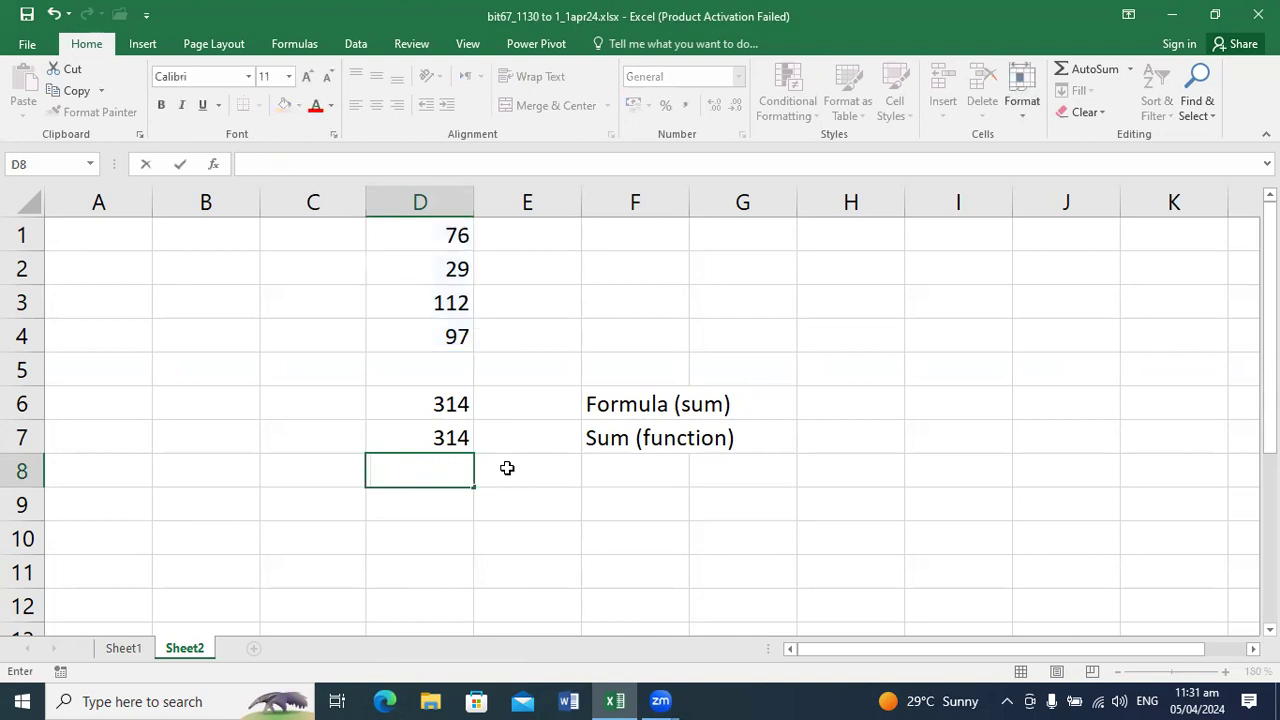
# Step: Total the four numbers in cell D8 with =SUM(D1:D4), and clear the cell
pyautogui.write('=su')
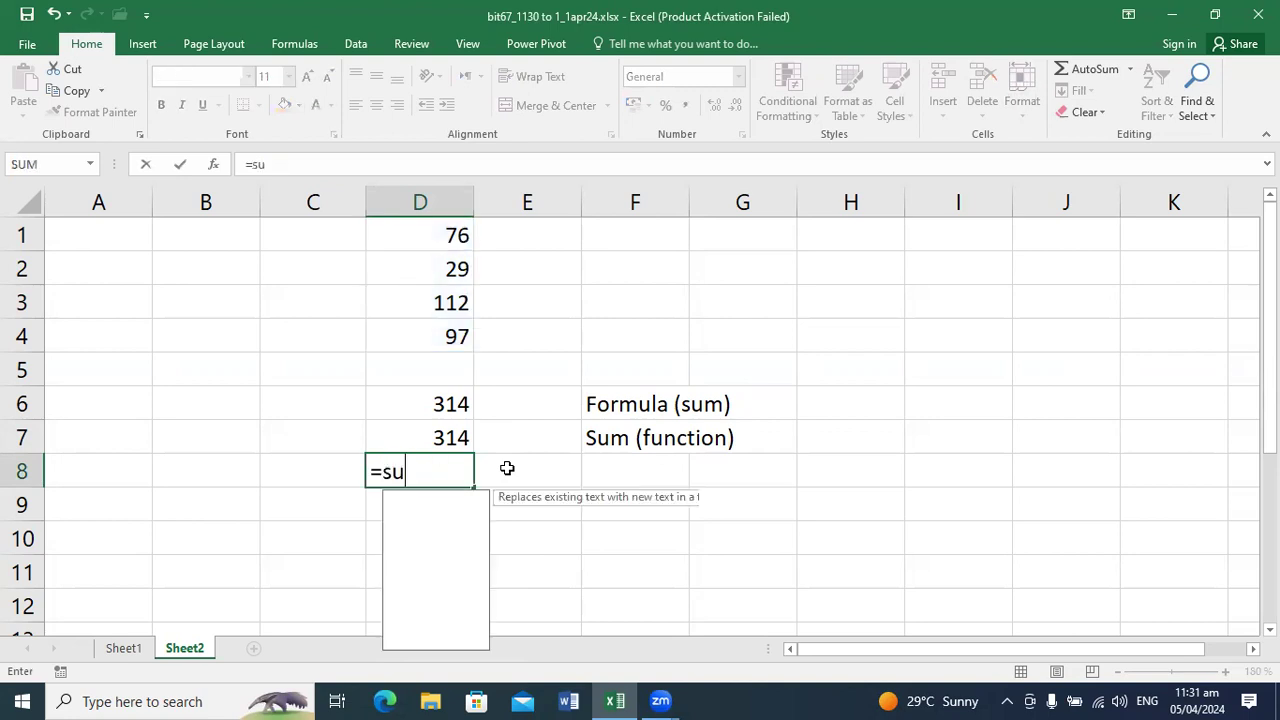
pyautogui.write('m(')
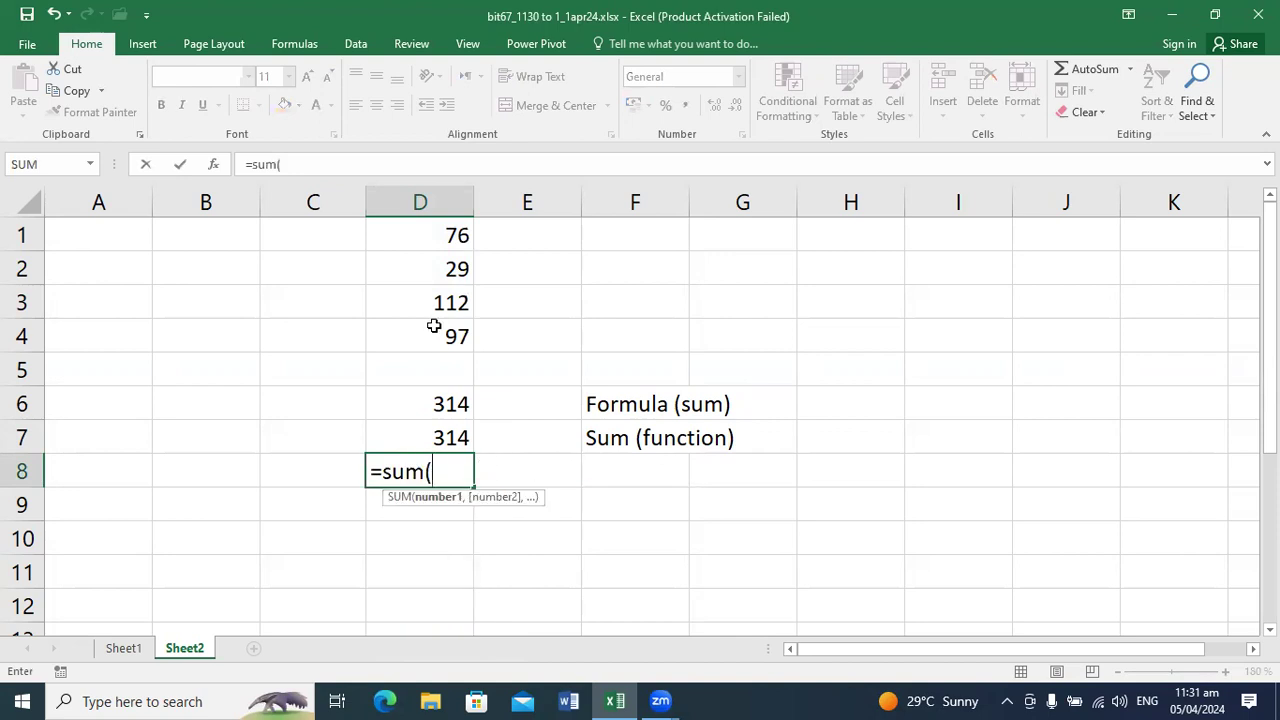
pyautogui.moveTo(417, 234); pyautogui.dragTo(425, 332)
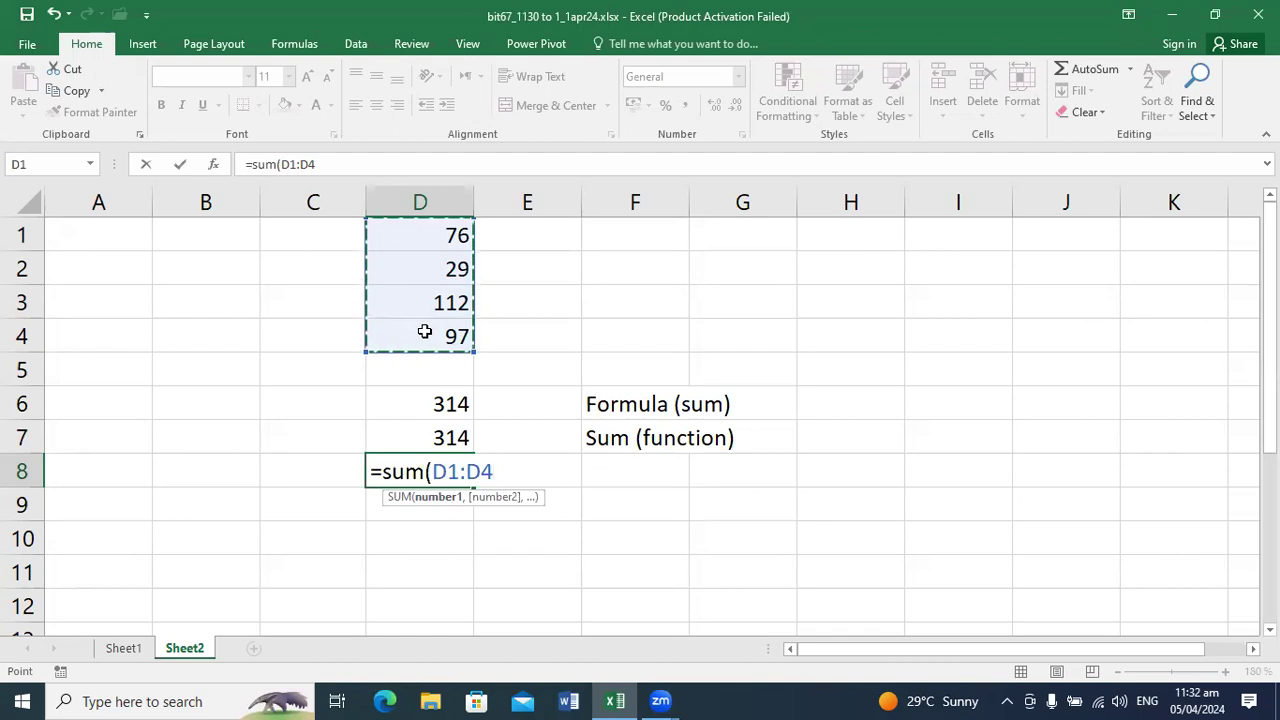
pyautogui.write(')')
pyautogui.press('Return')
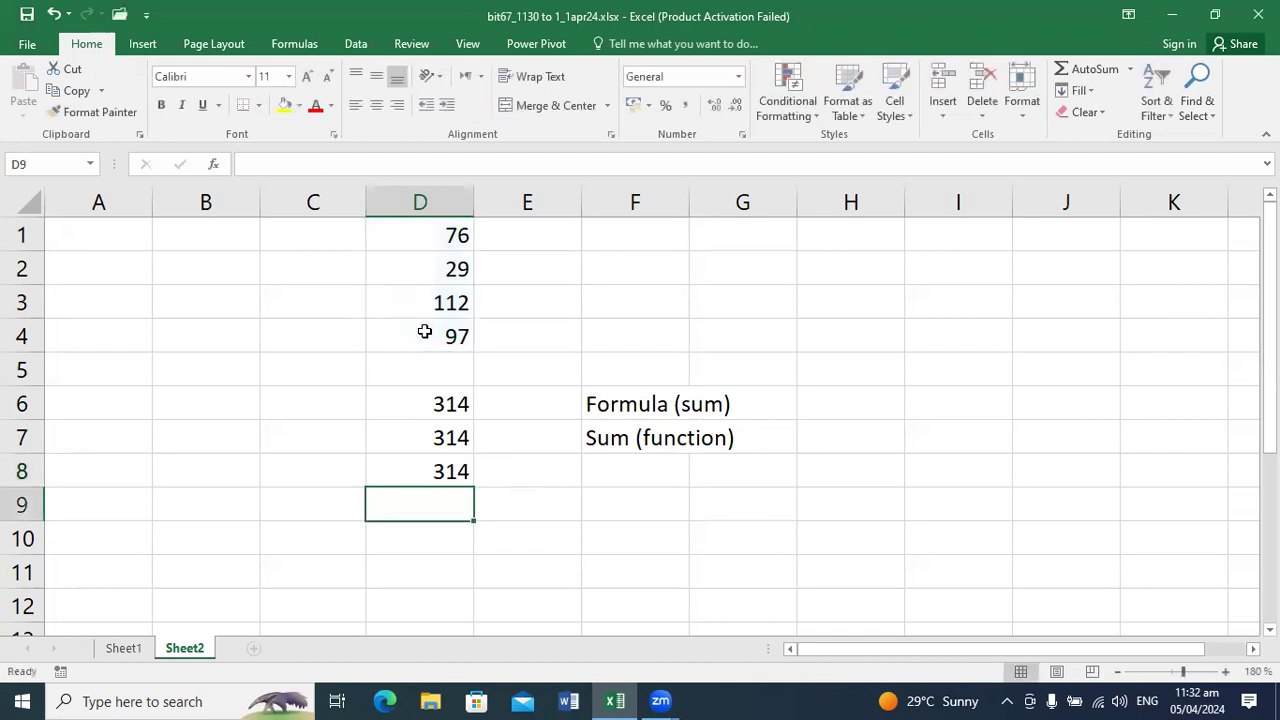
pyautogui.press('Up')
pyautogui.press('Delete')
# Step: Re-enter the SUM of D1:D4 in cell D8 without its closing parenthesis, and delete it again
pyautogui.write('=sum(')
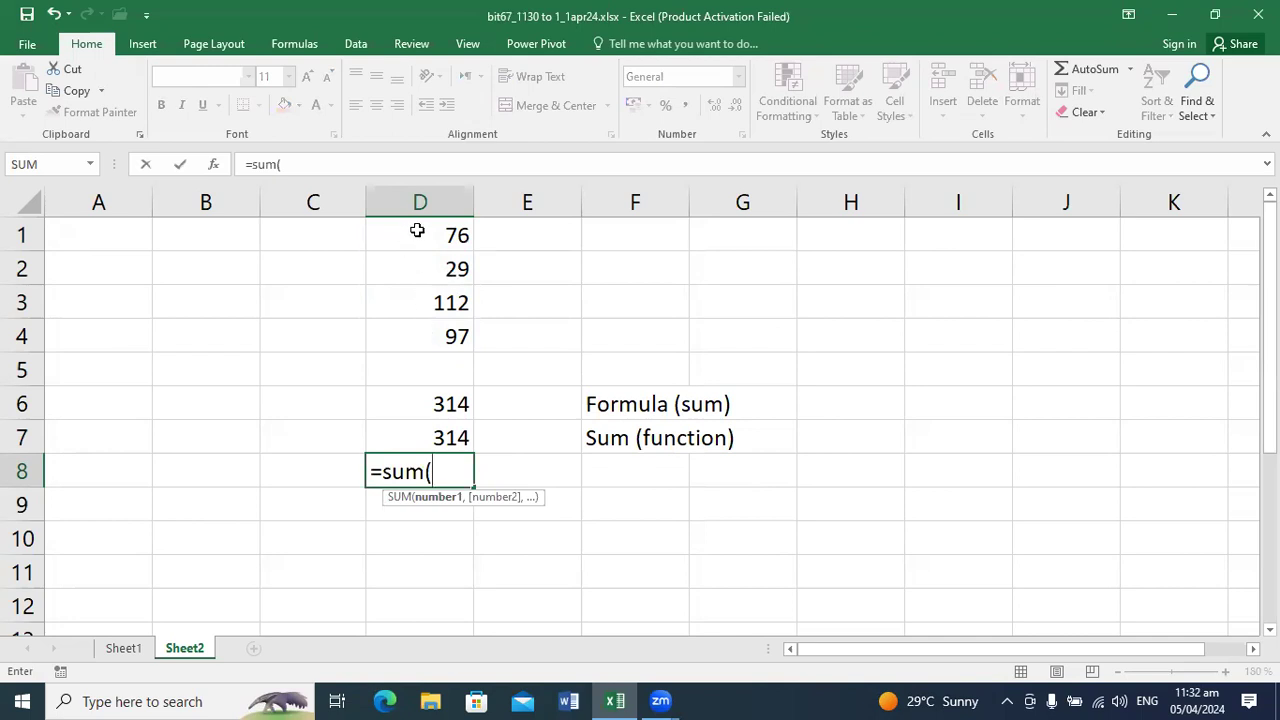
pyautogui.moveTo(416, 231); pyautogui.dragTo(417, 314)
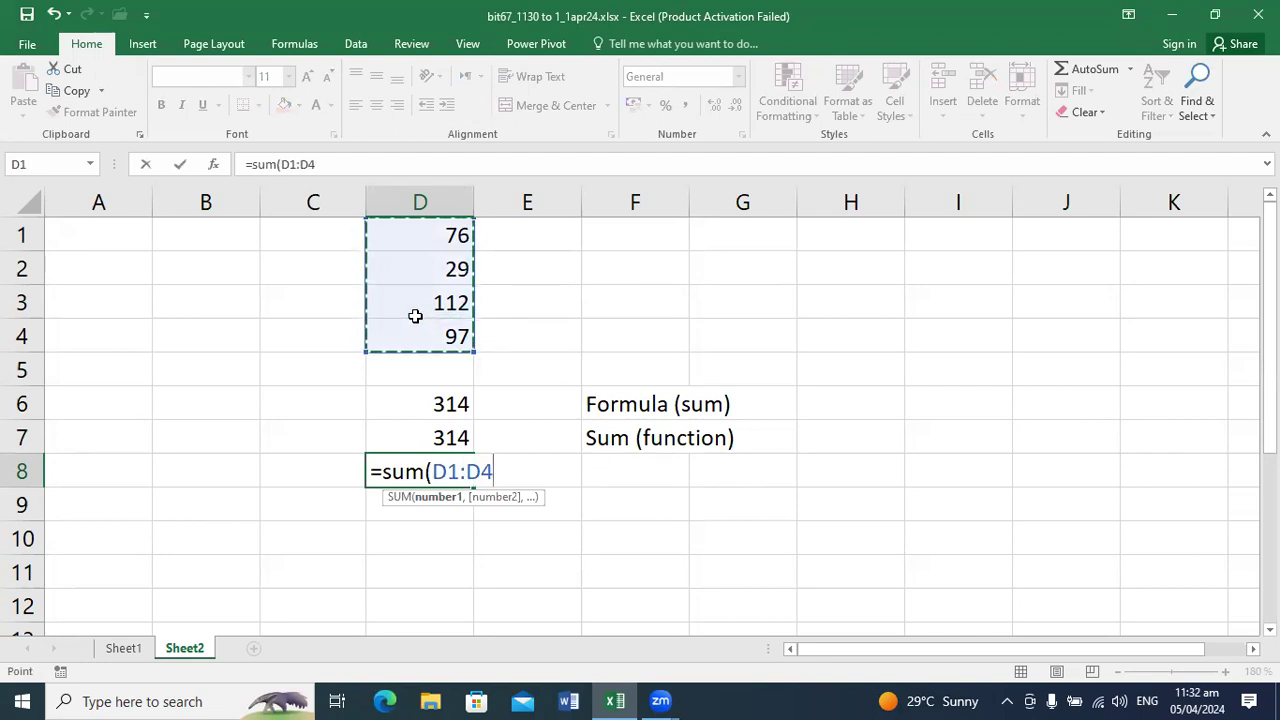
pyautogui.hotkey('shift', 'Return')
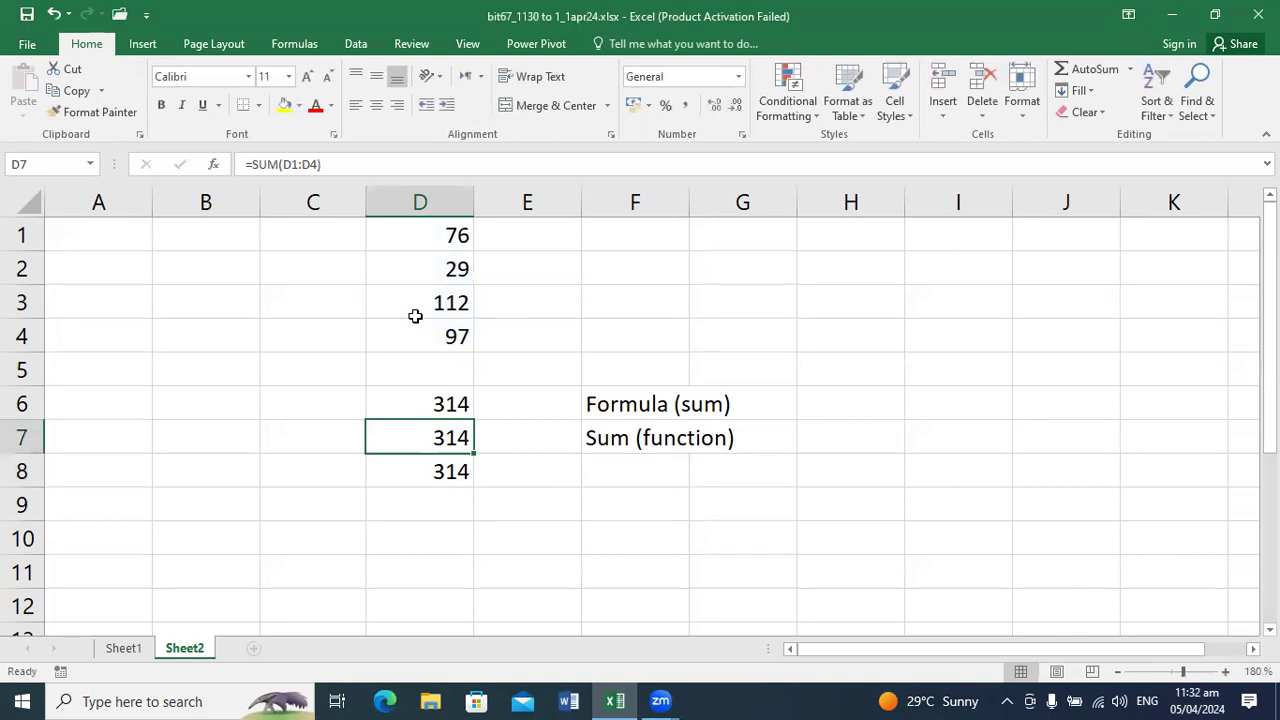
pyautogui.press('Return')
pyautogui.press('Delete')
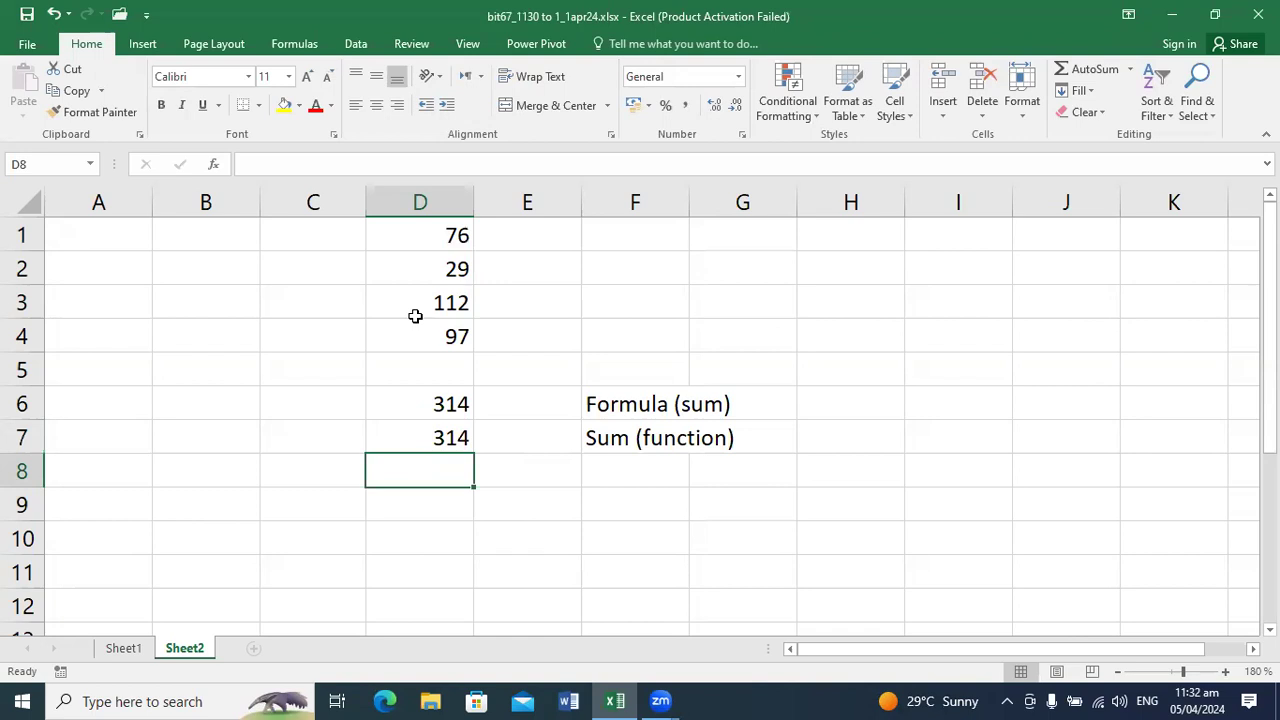
# Step: Label cell F8 as Formula (Minus)
pyautogui.press('Right')
pyautogui.press('Right')
pyautogui.write('Formula (M')
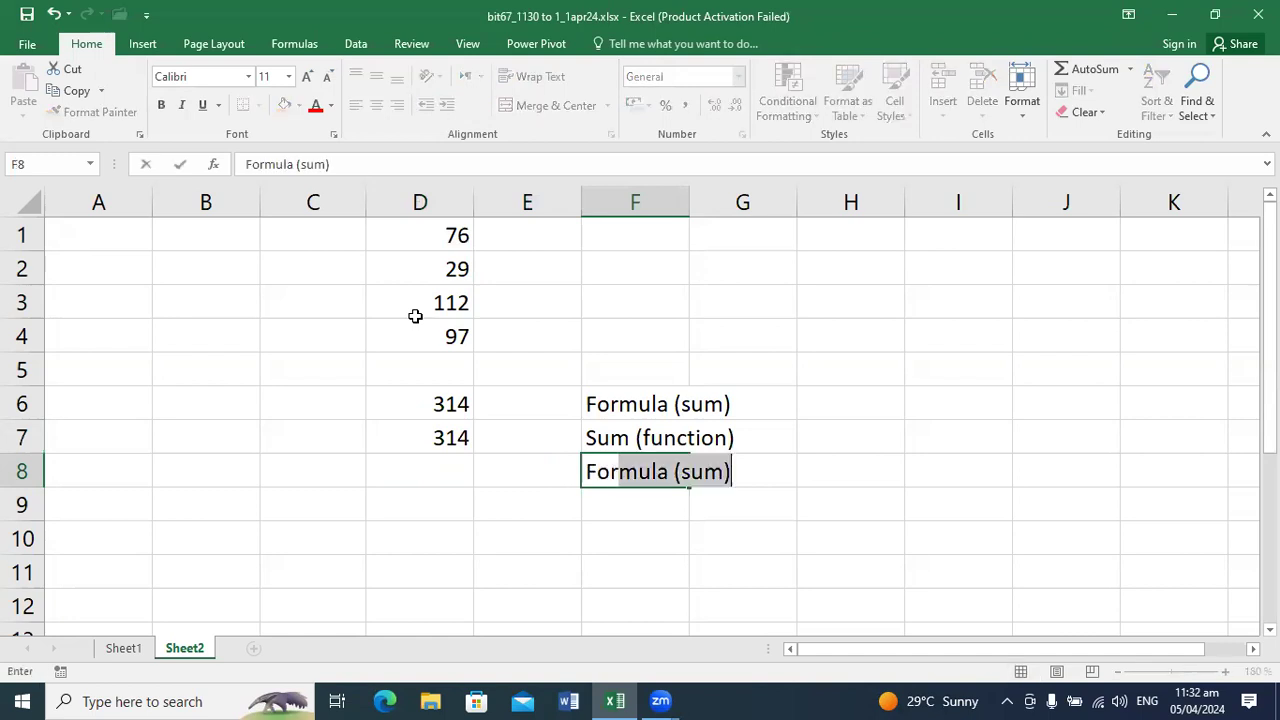
pyautogui.write('inus)')
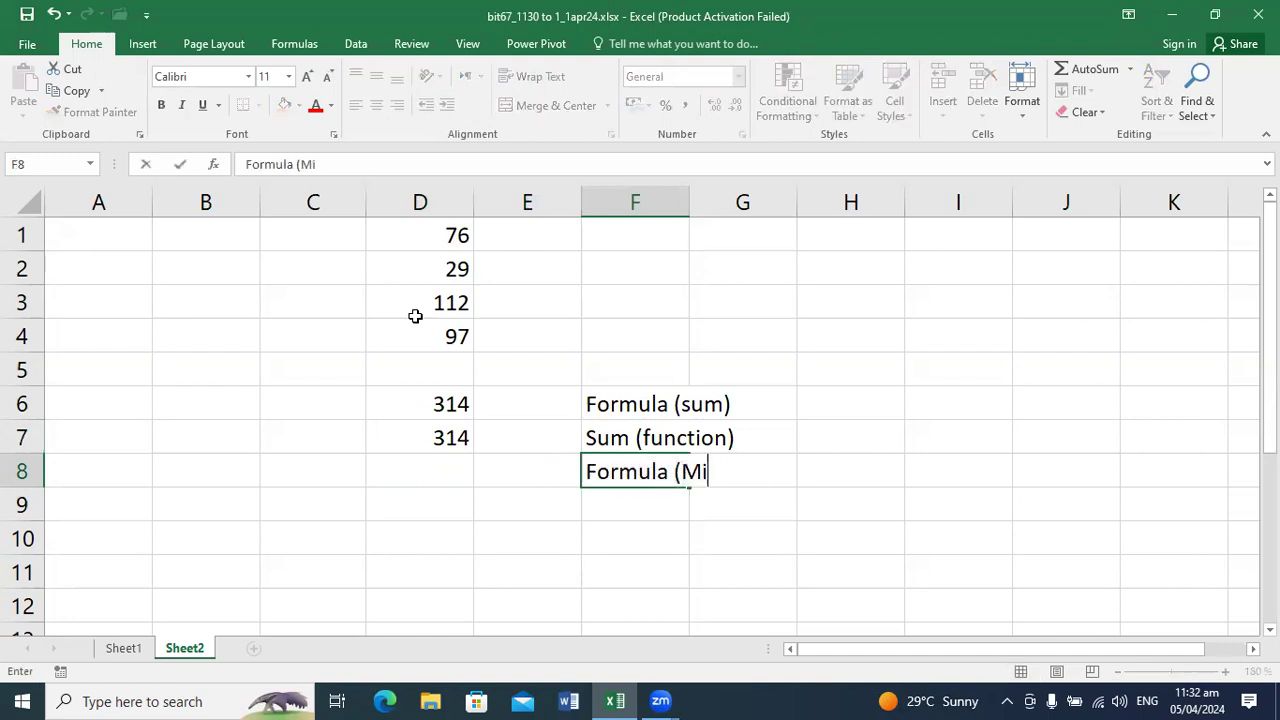
pyautogui.press('Return')
# Step: Subtract the second number from the first in cell D8 with the formula =D1-D2
pyautogui.press('Up')
pyautogui.press('Left')
pyautogui.press('Left')
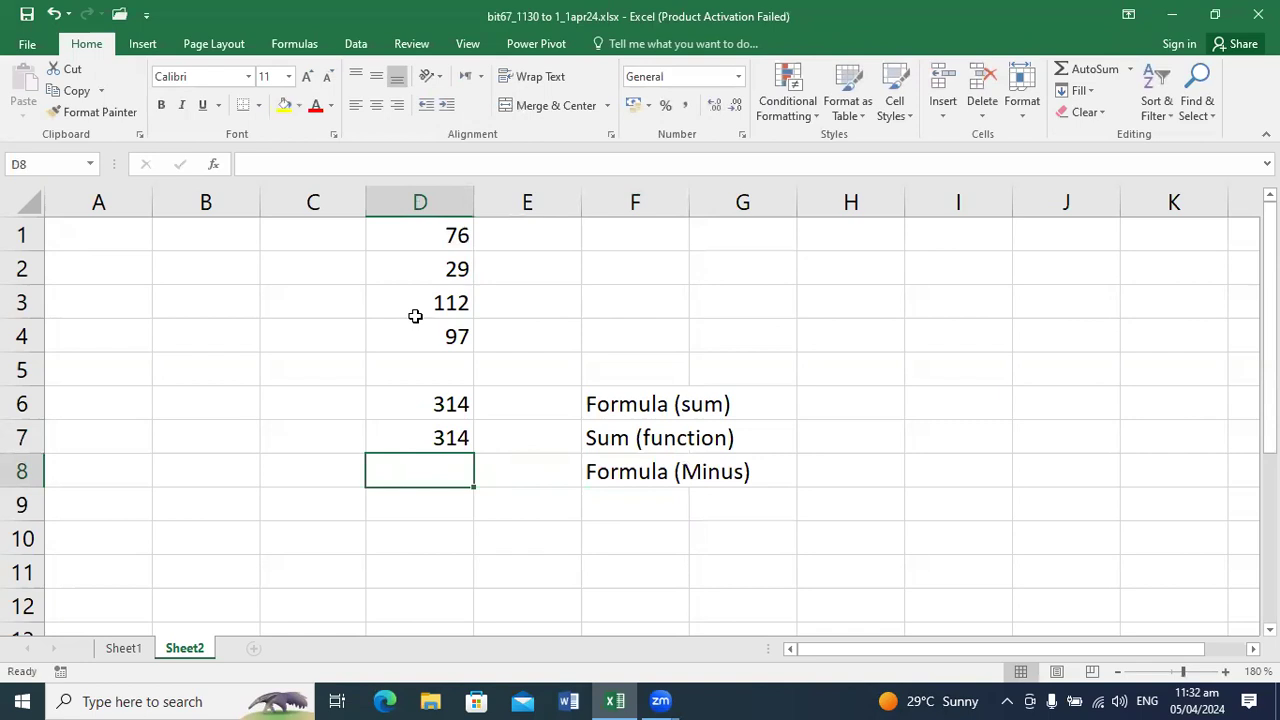
pyautogui.write('=d')
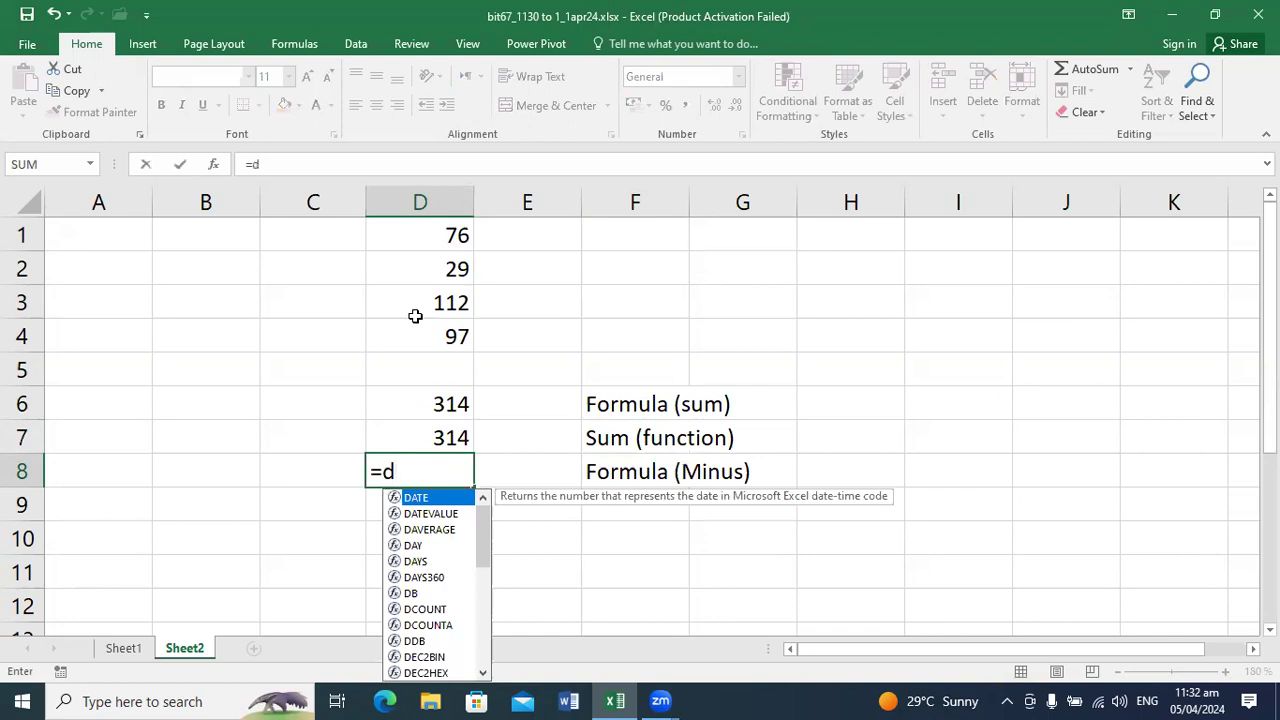
pyautogui.write('1-d2')
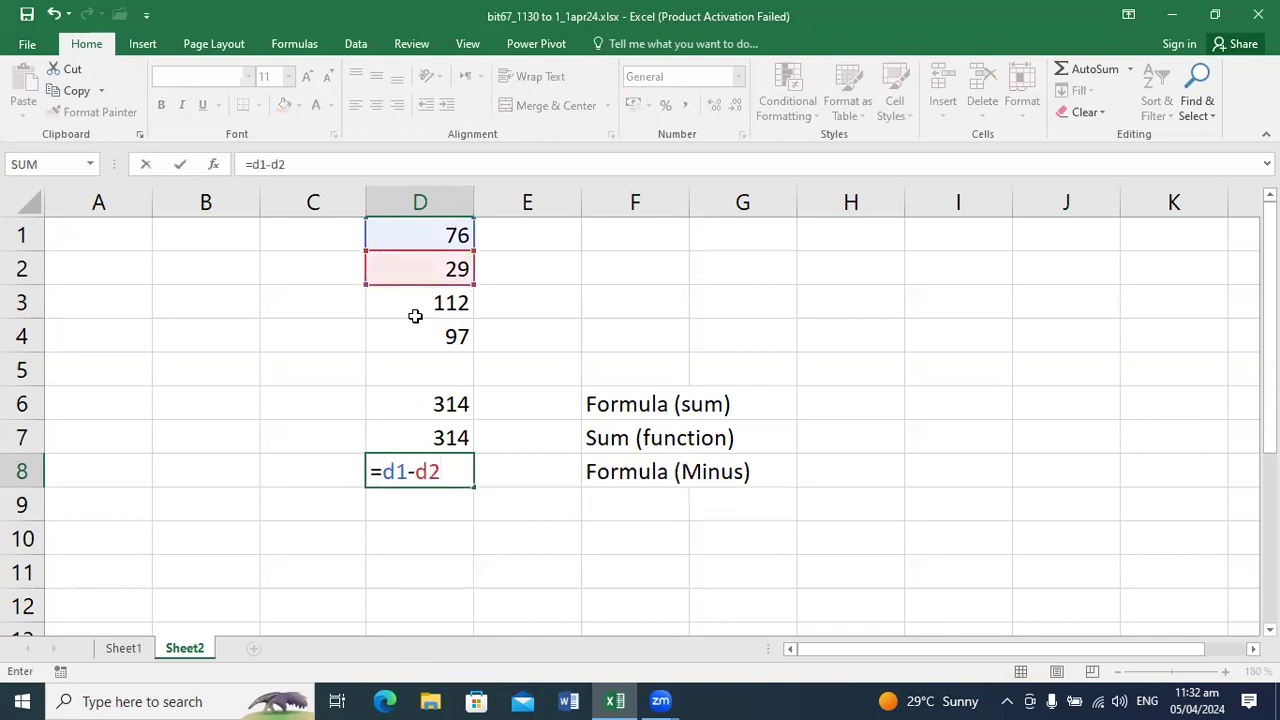
pyautogui.press('Return')
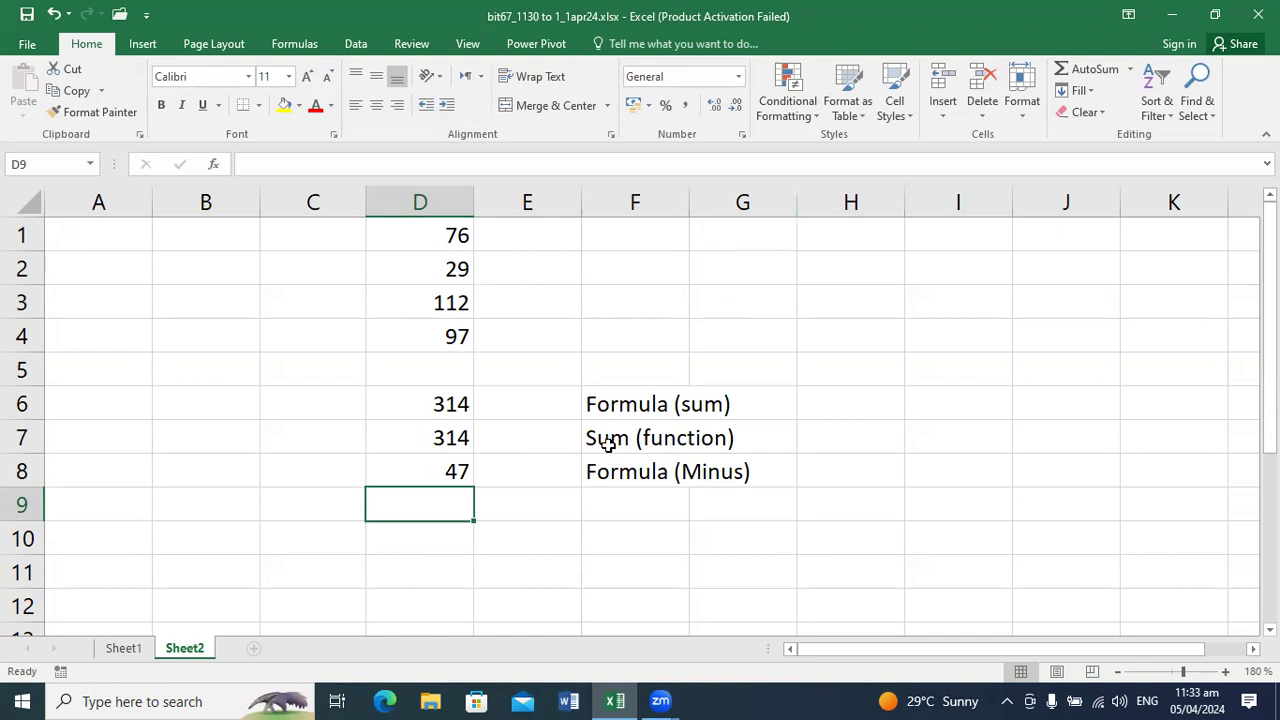
# Step: Label cell F9 as Formula (Multiply)
pyautogui.click(527, 383)
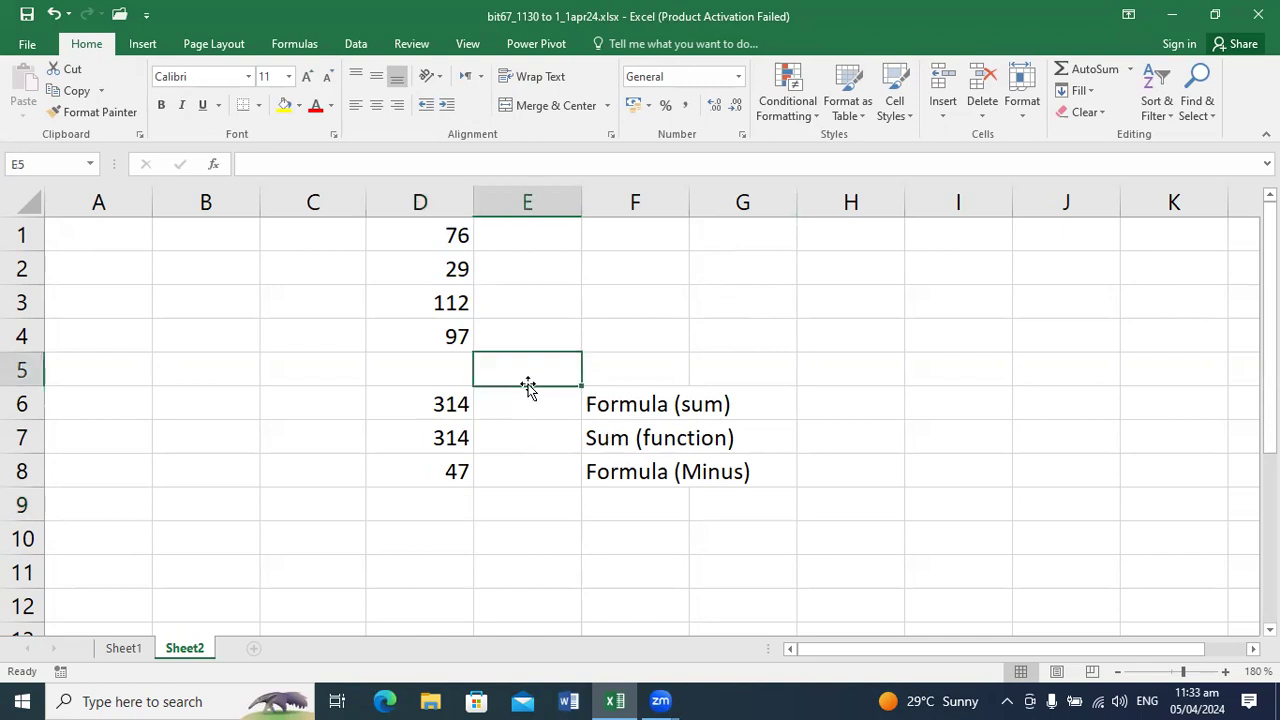
pyautogui.click(397, 471)
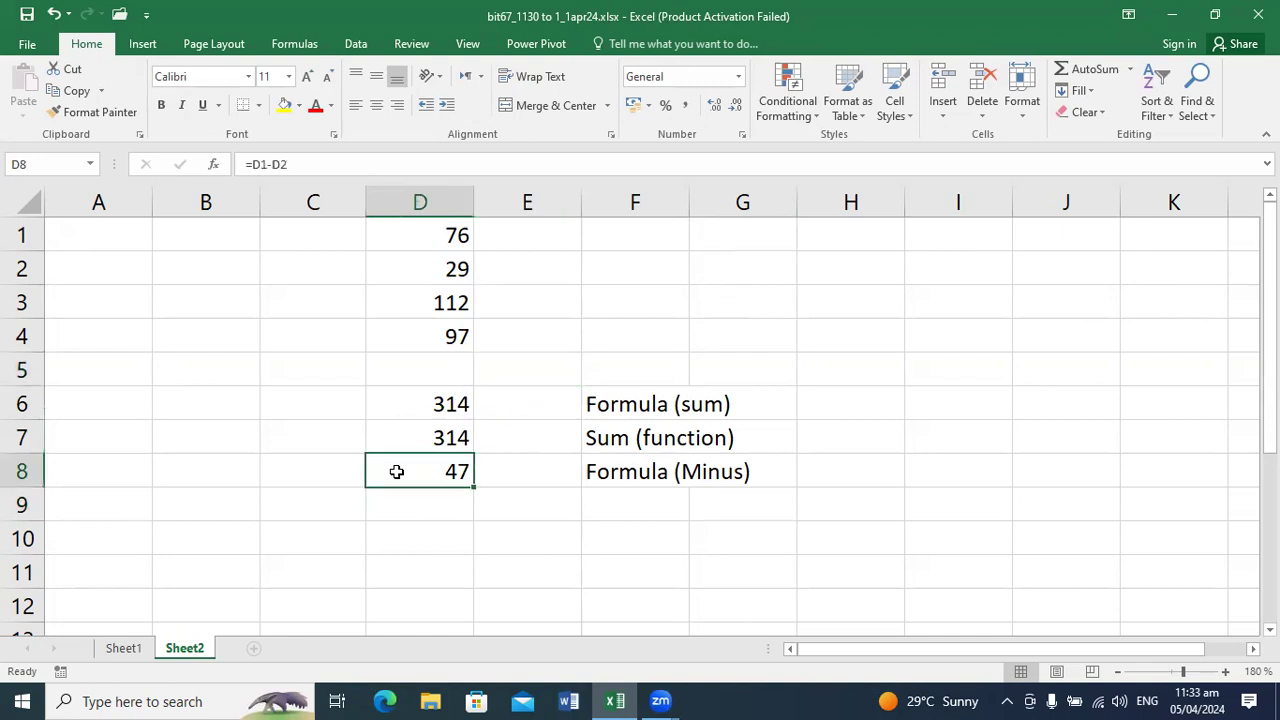
pyautogui.click(402, 505)
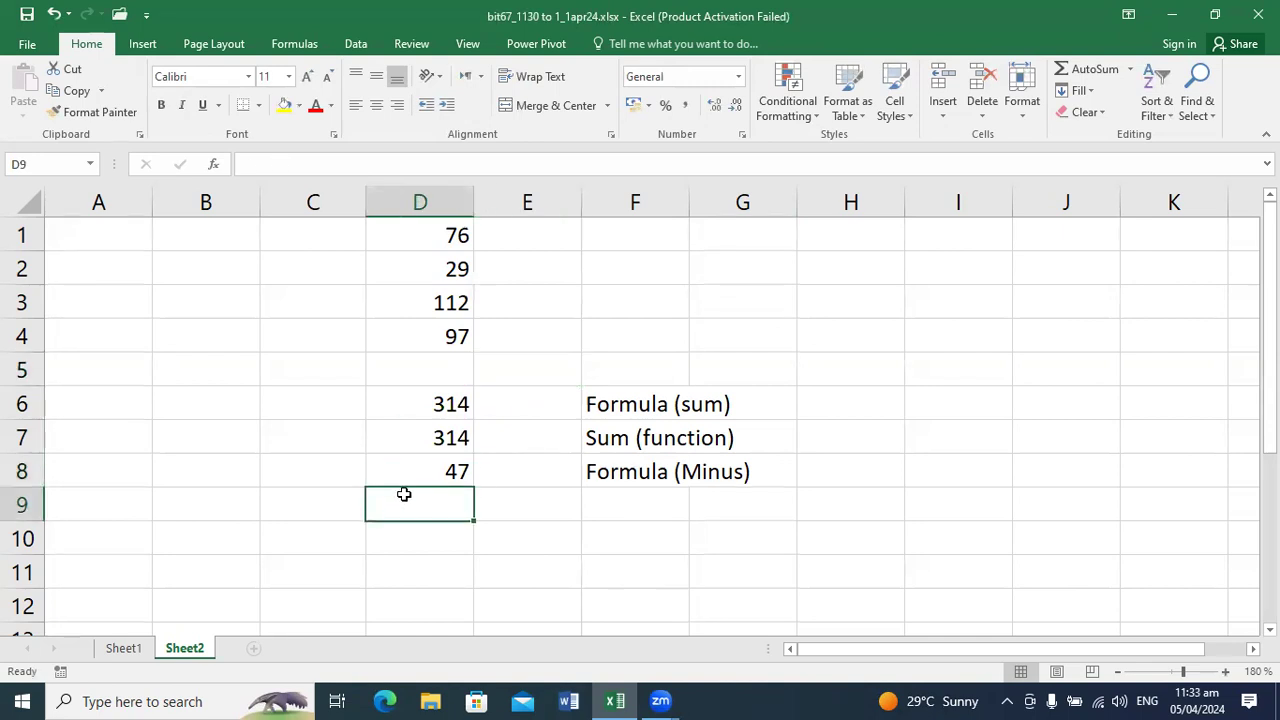
pyautogui.click(636, 506)
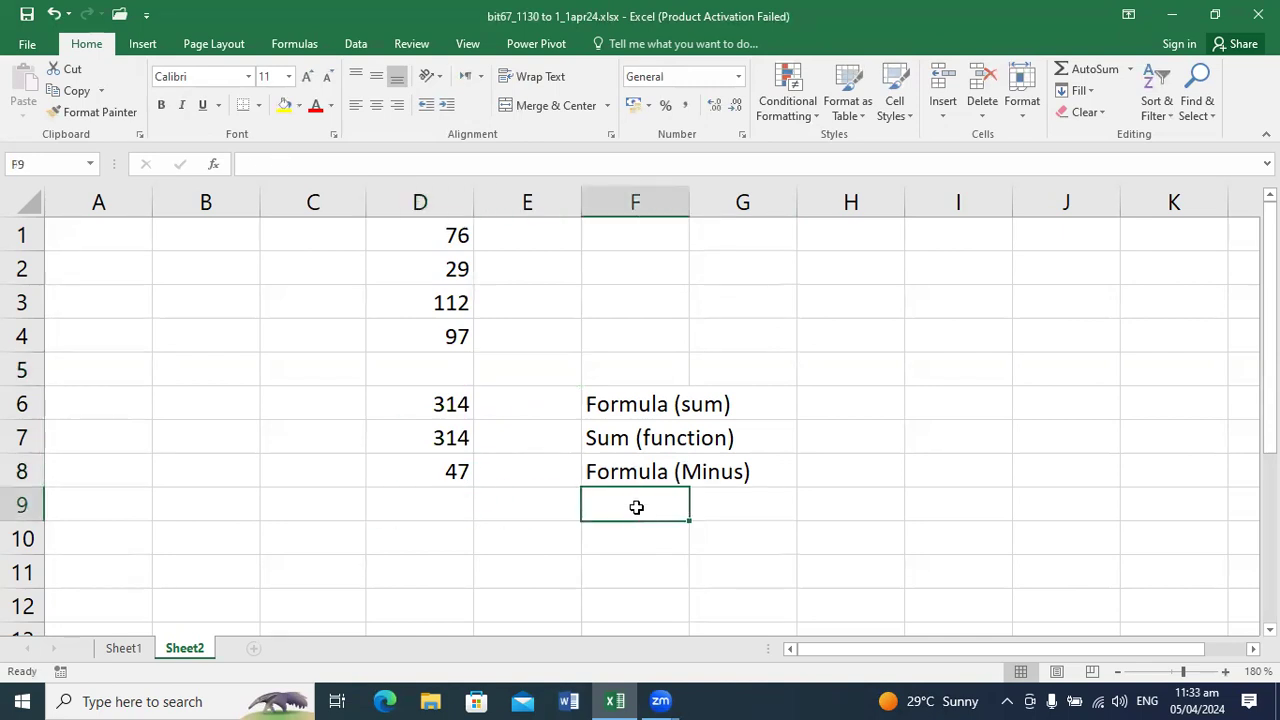
pyautogui.write('Formula (')
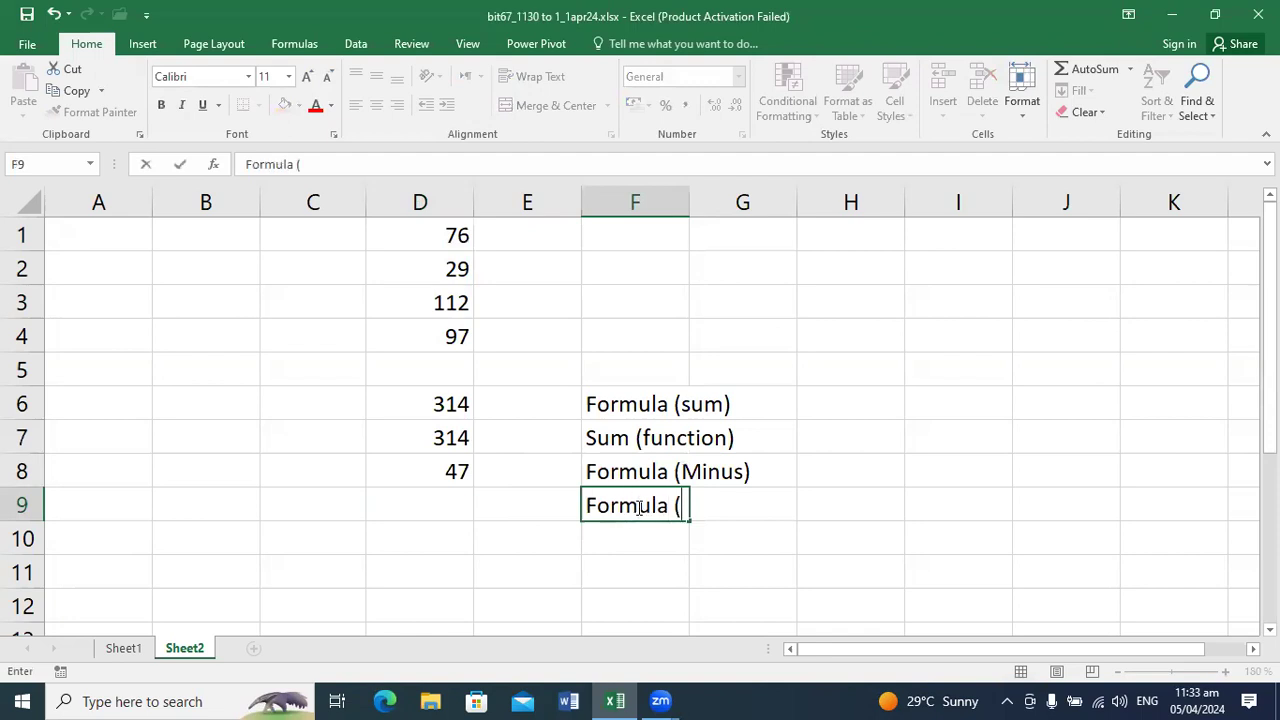
pyautogui.write('Multiply)')
pyautogui.press('Return')
# Step: Enter 10 in cell E1 beside the first number as the multiplier
pyautogui.press('Up')
pyautogui.press('Left')
pyautogui.press('Left')
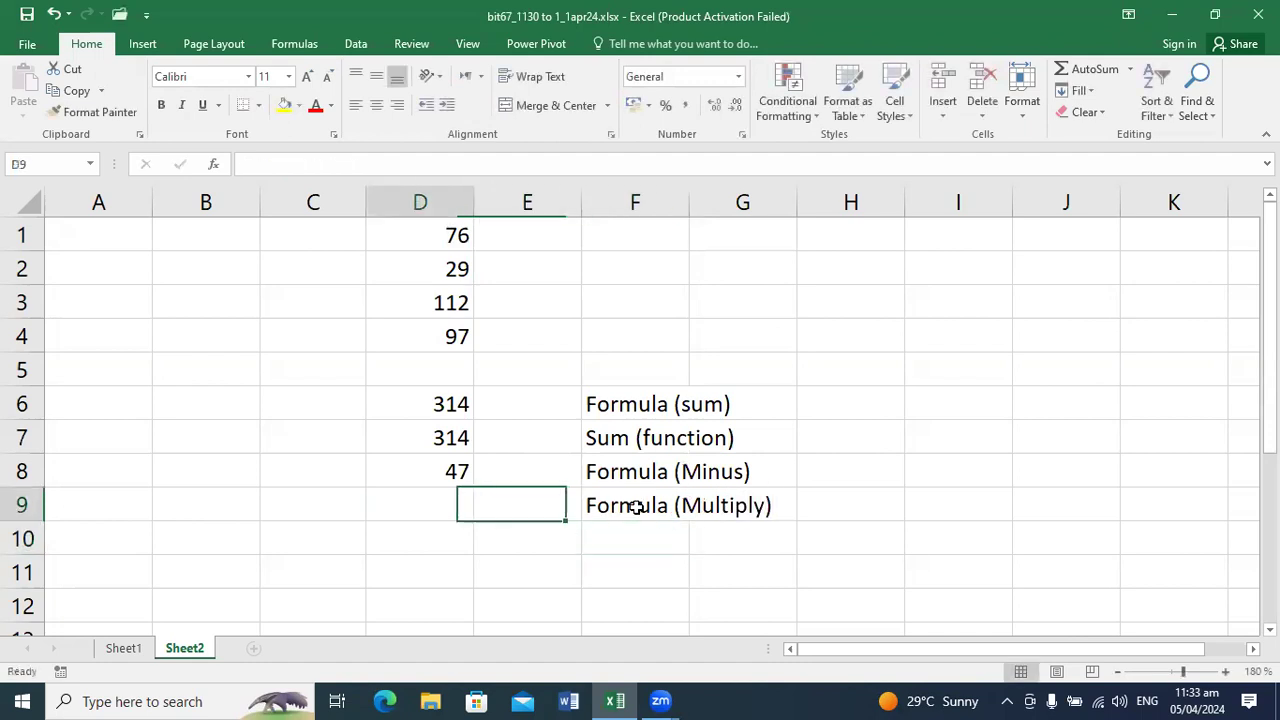
pyautogui.press('Up')
pyautogui.press('Up')
pyautogui.press('Up')
pyautogui.press('Up')
pyautogui.press('Up')
pyautogui.press('Up')
pyautogui.press('Up')
pyautogui.press('Up')
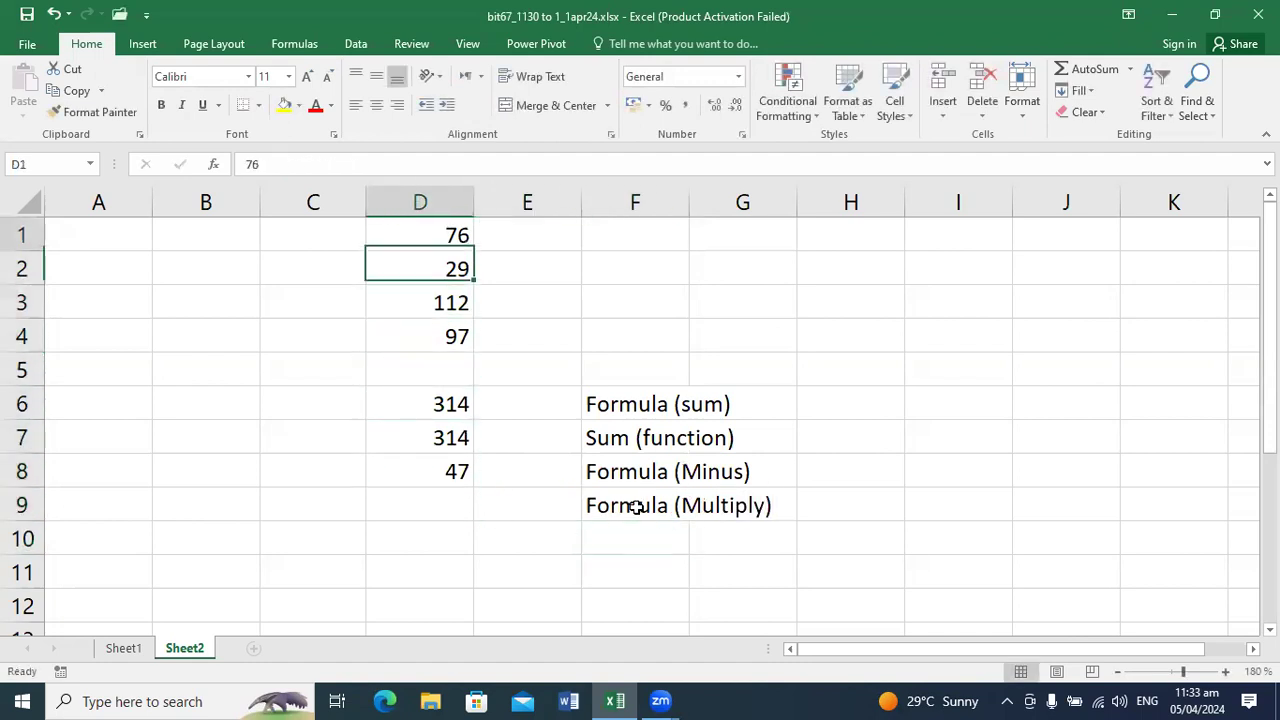
pyautogui.press('Right')
pyautogui.write('10')
pyautogui.press('Return')
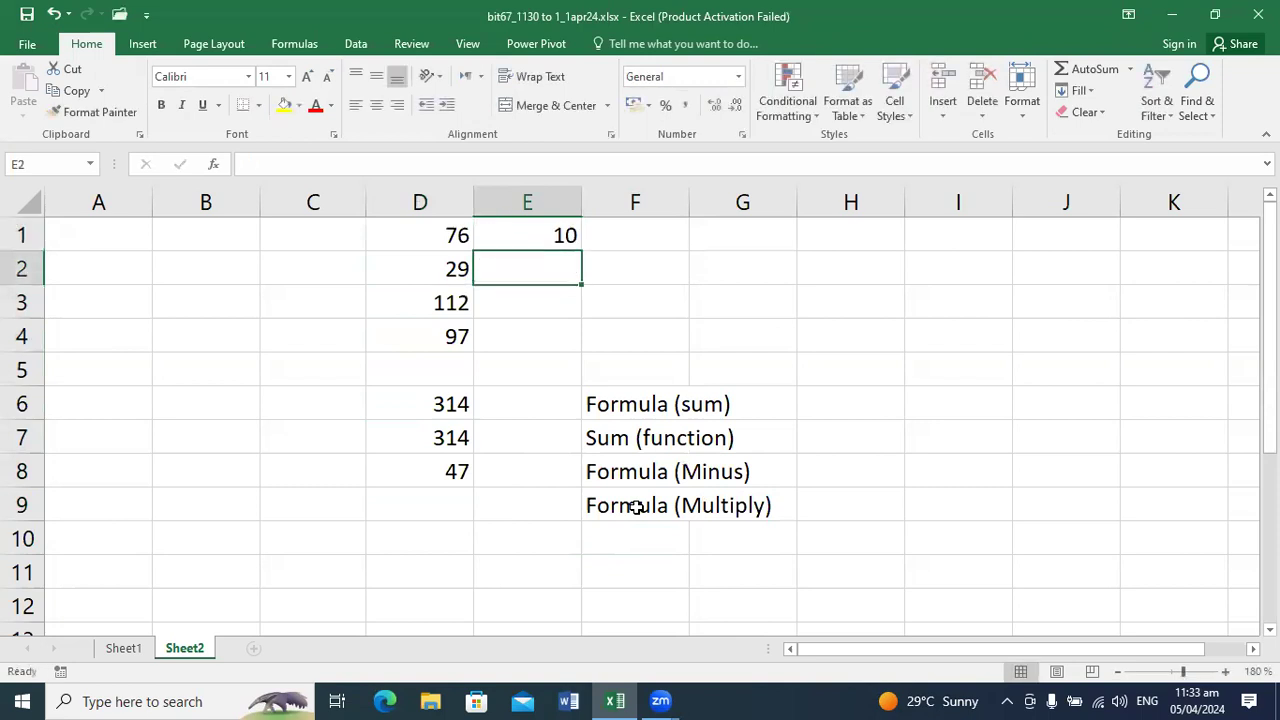
# Step: Try to enter the multiplication in cell D9 as d*e1 without an equals sign
pyautogui.press('Left')
pyautogui.press('Down')
pyautogui.press('Down')
pyautogui.press('Down')
pyautogui.press('Down')
pyautogui.press('Down')
pyautogui.press('Down')
pyautogui.press('Down')
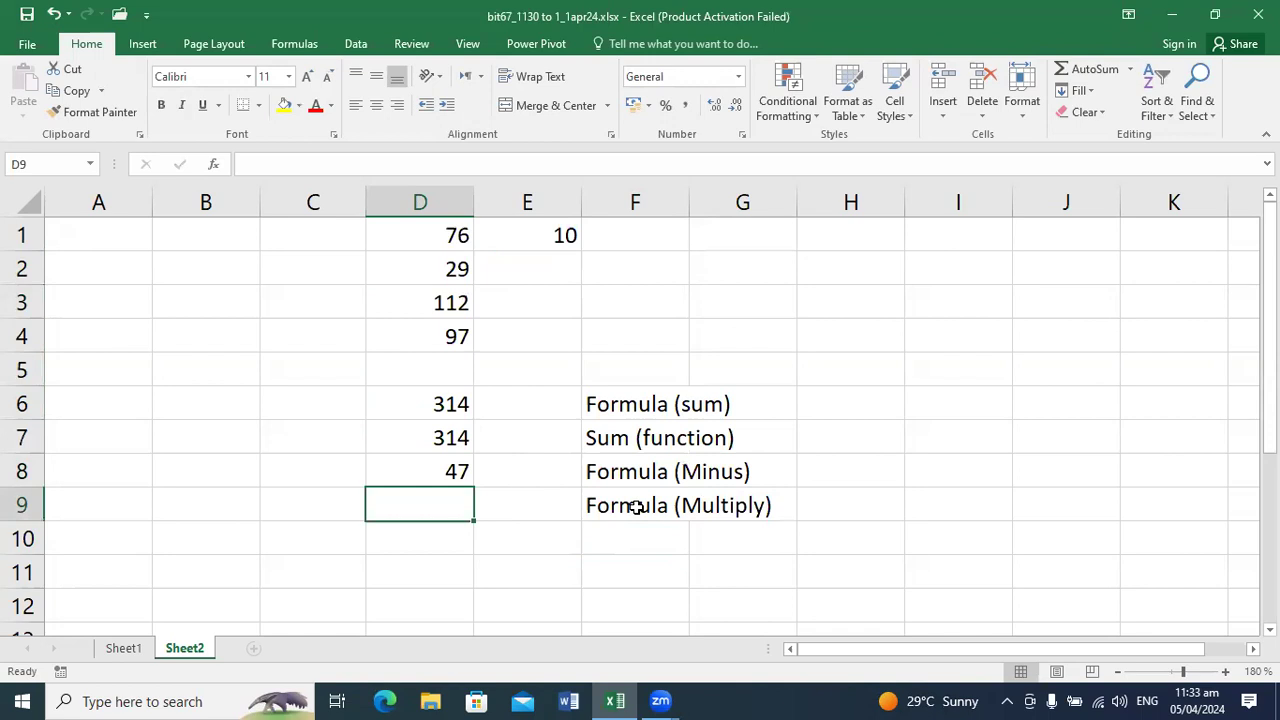
pyautogui.write('d*')
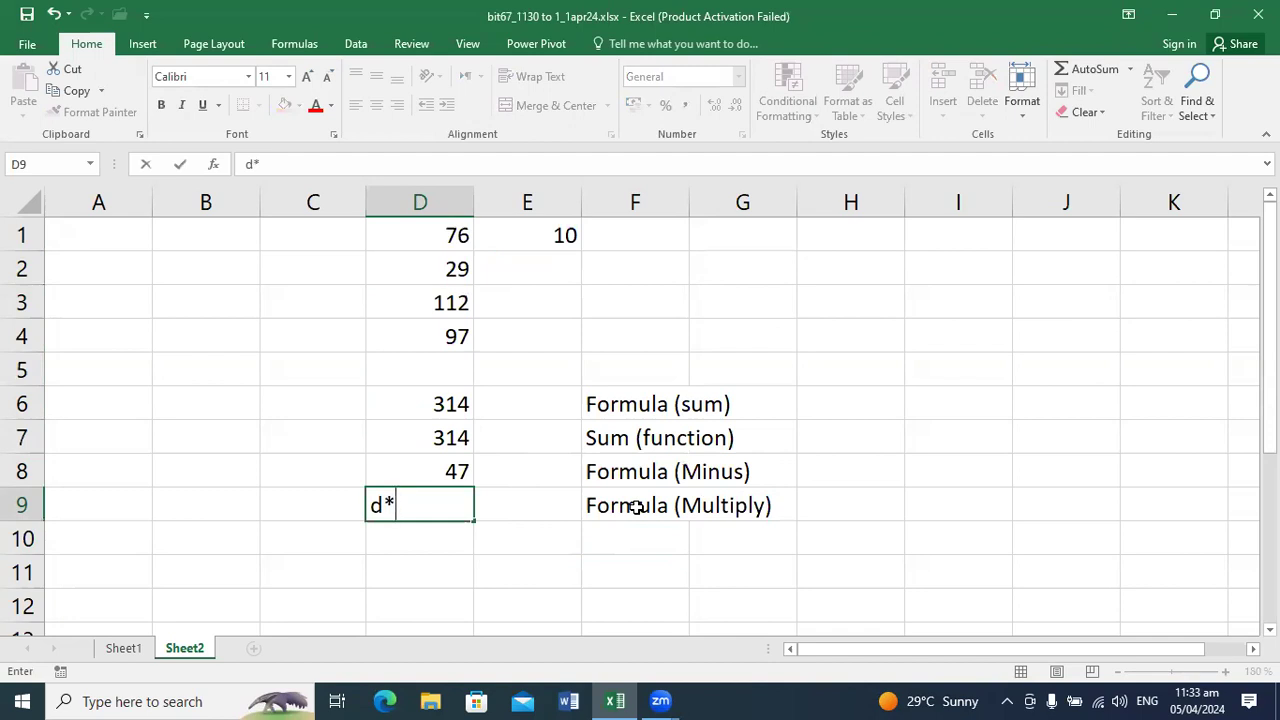
pyautogui.write('e1')
pyautogui.press('Home')
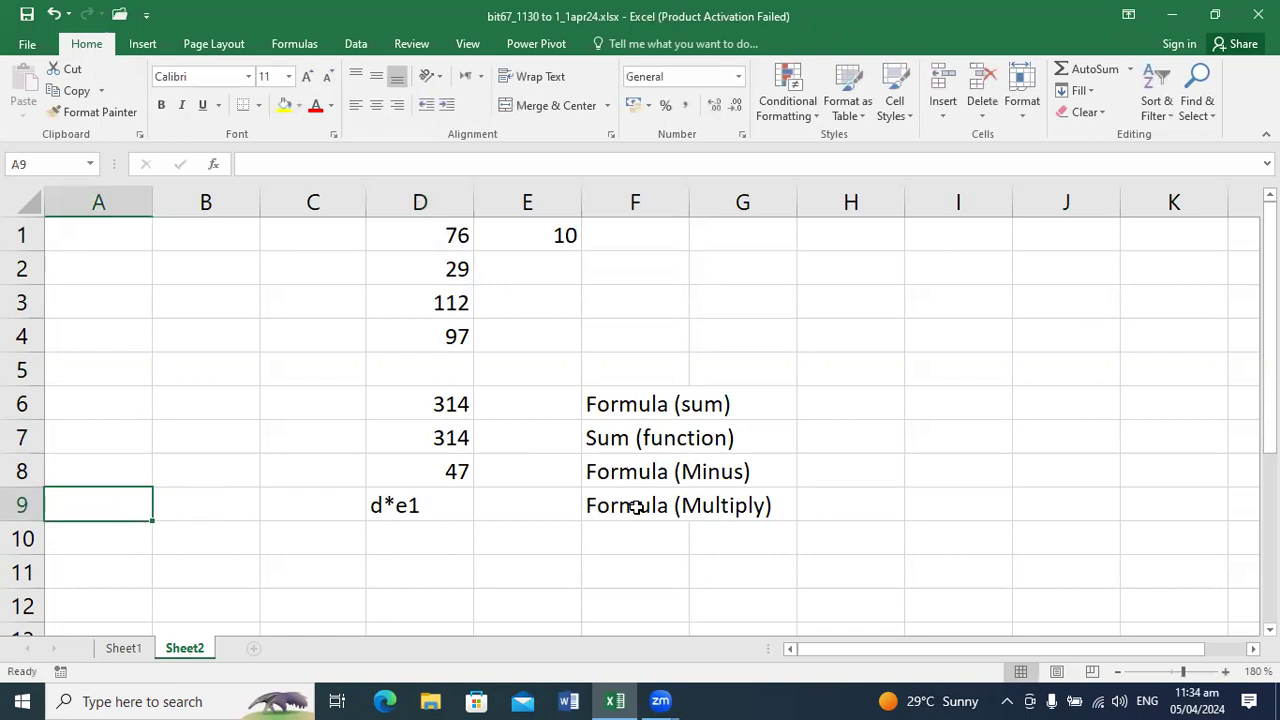
# Step: Try to turn the entry in cell D9 into a formula as =(d*e1, and empty the cell
pyautogui.press('Right')
pyautogui.press('Right')
pyautogui.press('Right')
pyautogui.press('F2')
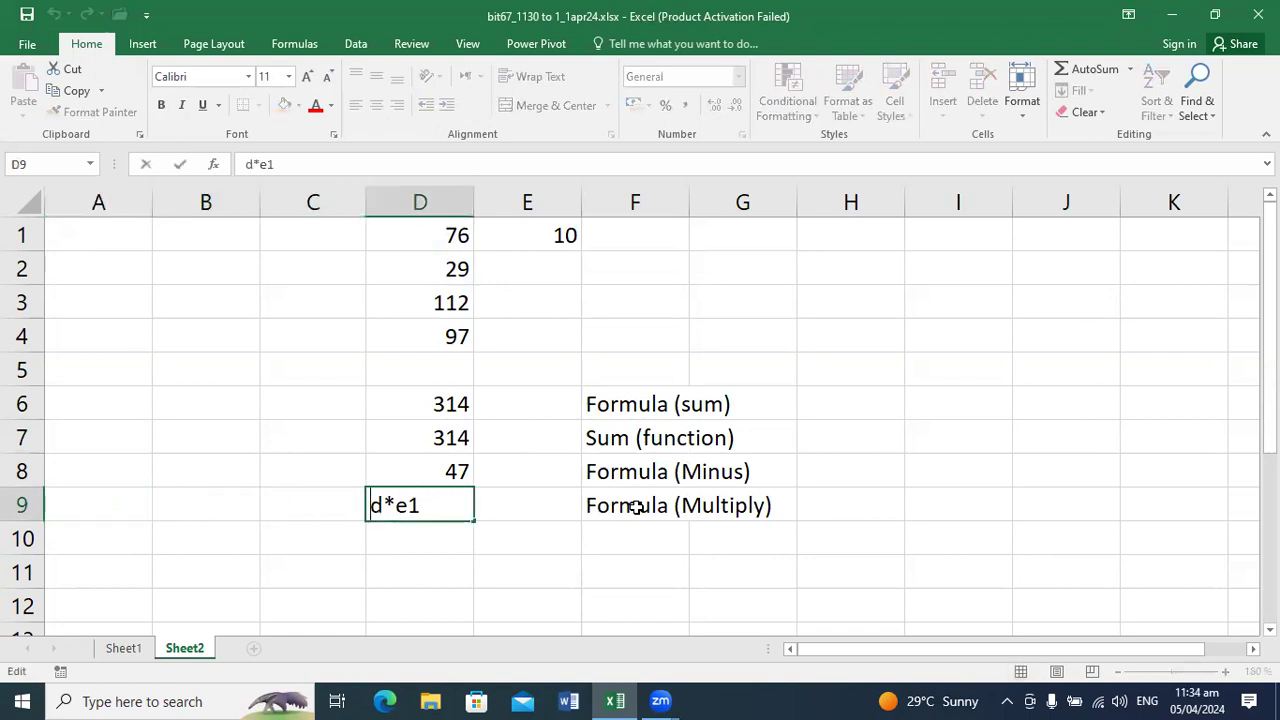
pyautogui.press('Home')
pyautogui.write('=')
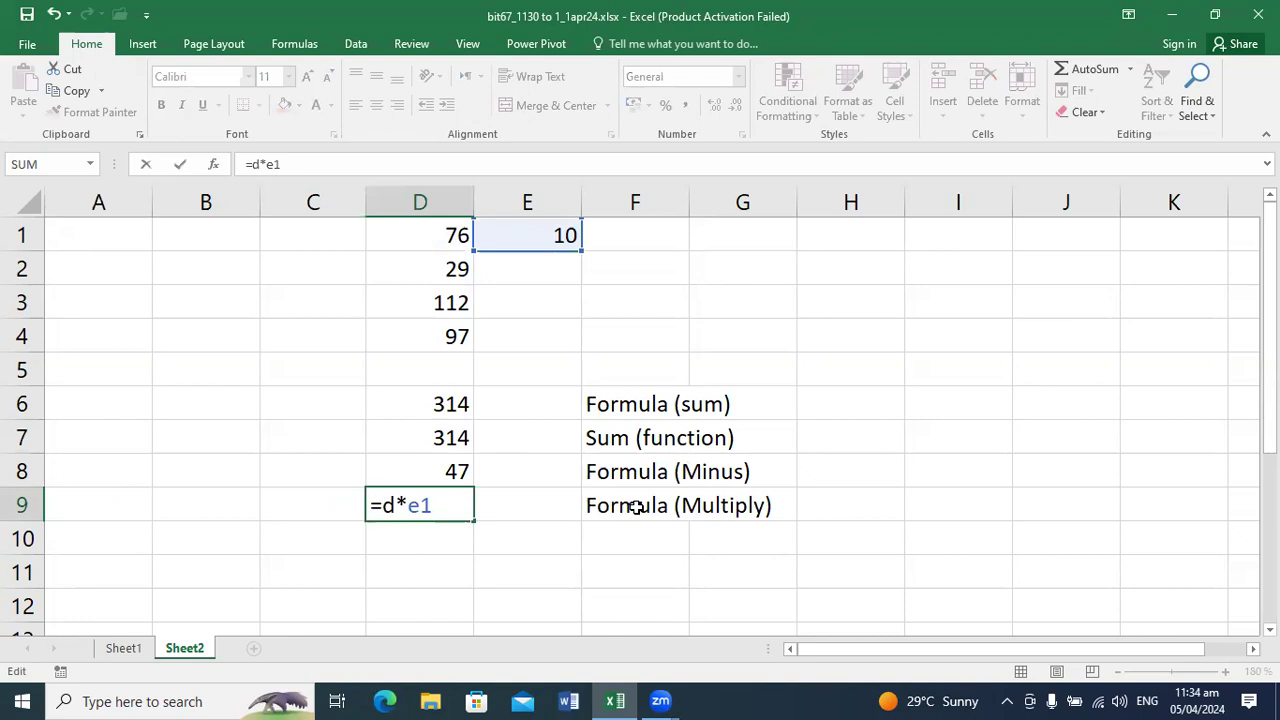
pyautogui.write('(')
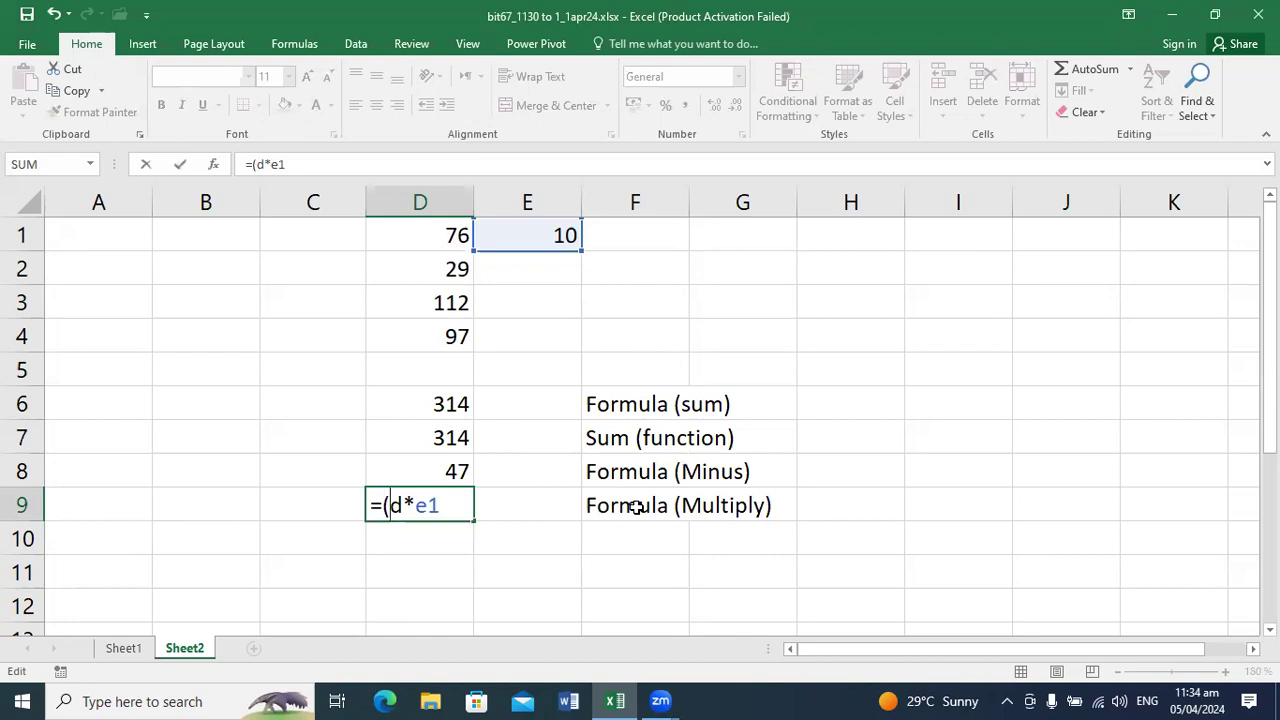
pyautogui.press('Return')
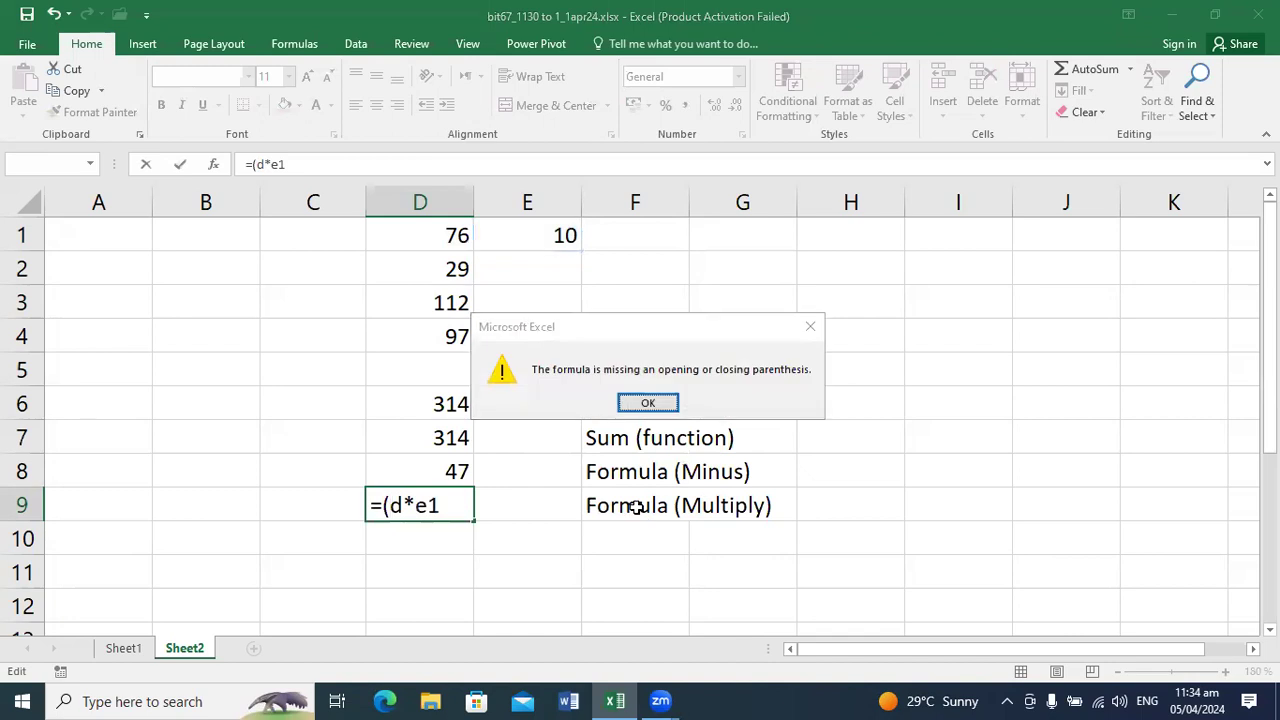
pyautogui.press('Return')
pyautogui.press('BackSpace')
pyautogui.press('BackSpace')
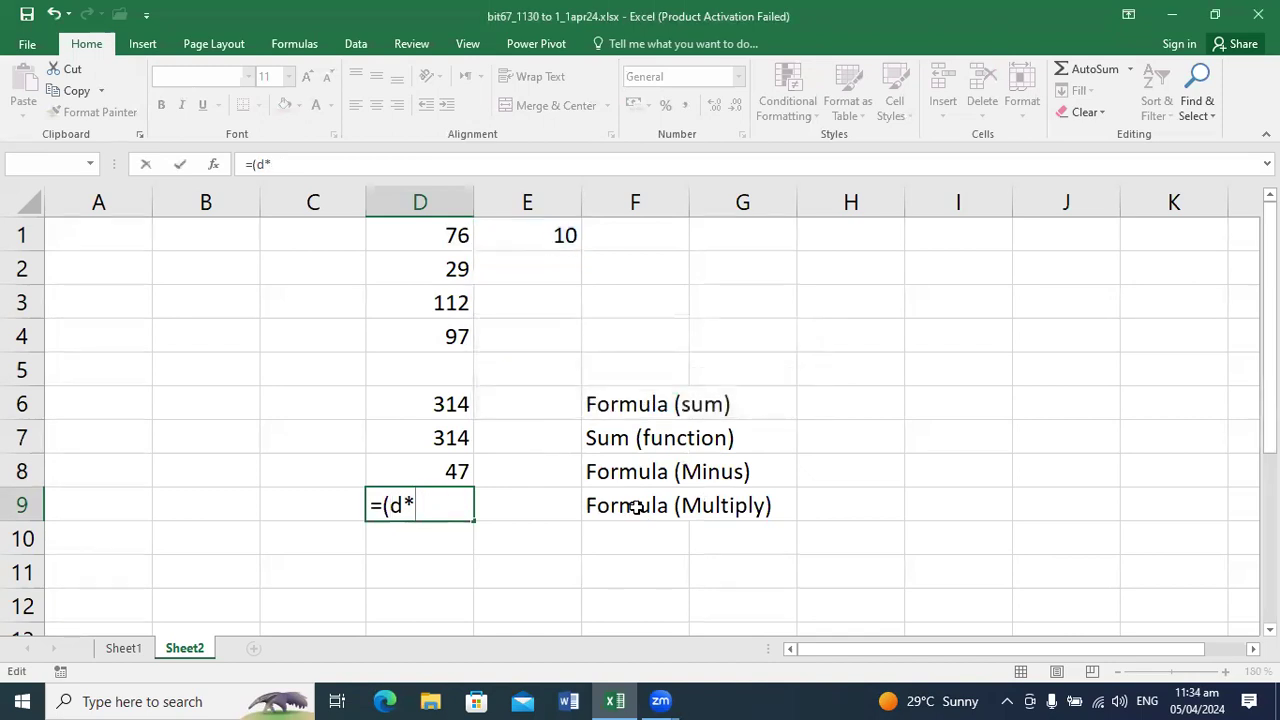
pyautogui.press('Escape')
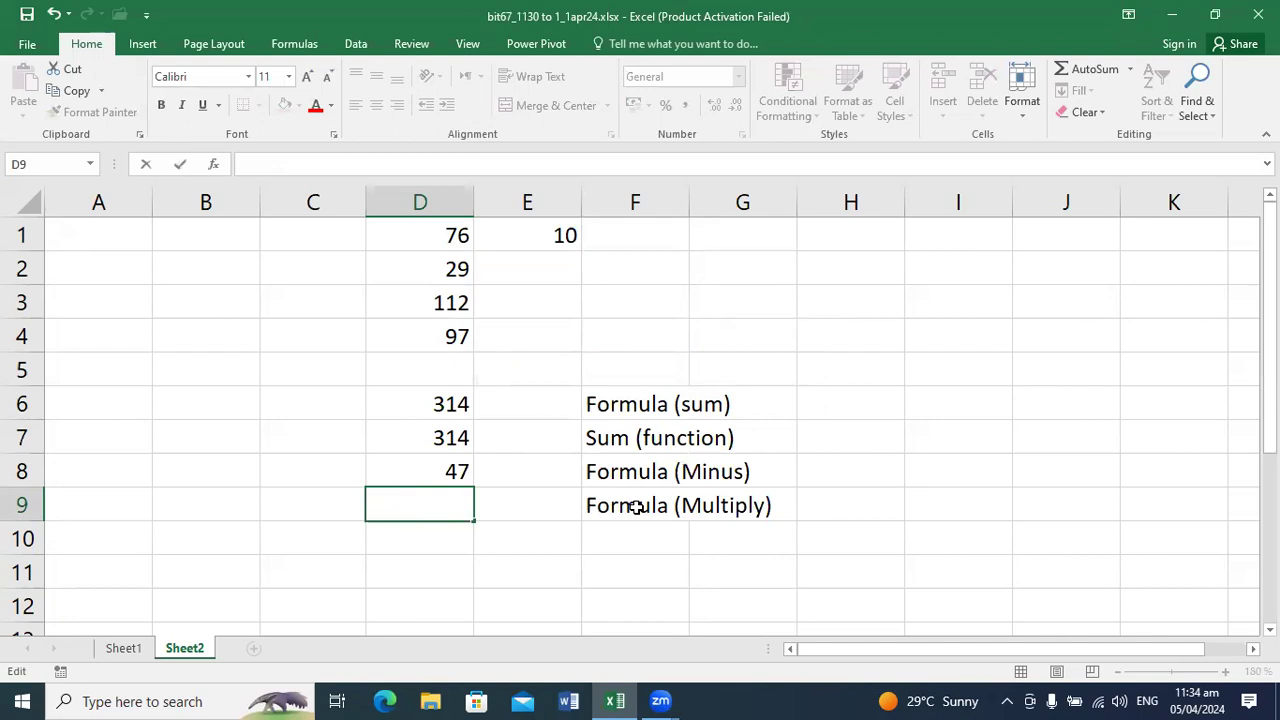
# Step: Multiply the first number by the multiplier in cell D9 with the formula =D1*E1
pyautogui.write('=d1')
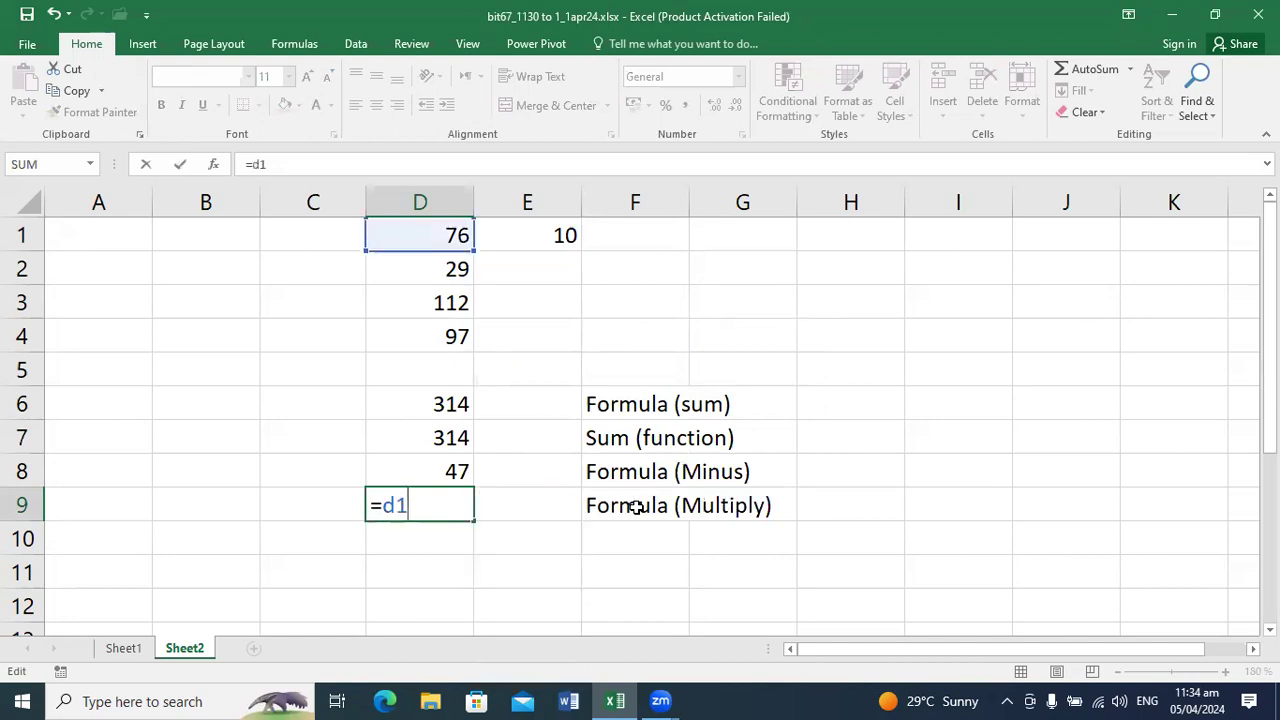
pyautogui.write('*e1')
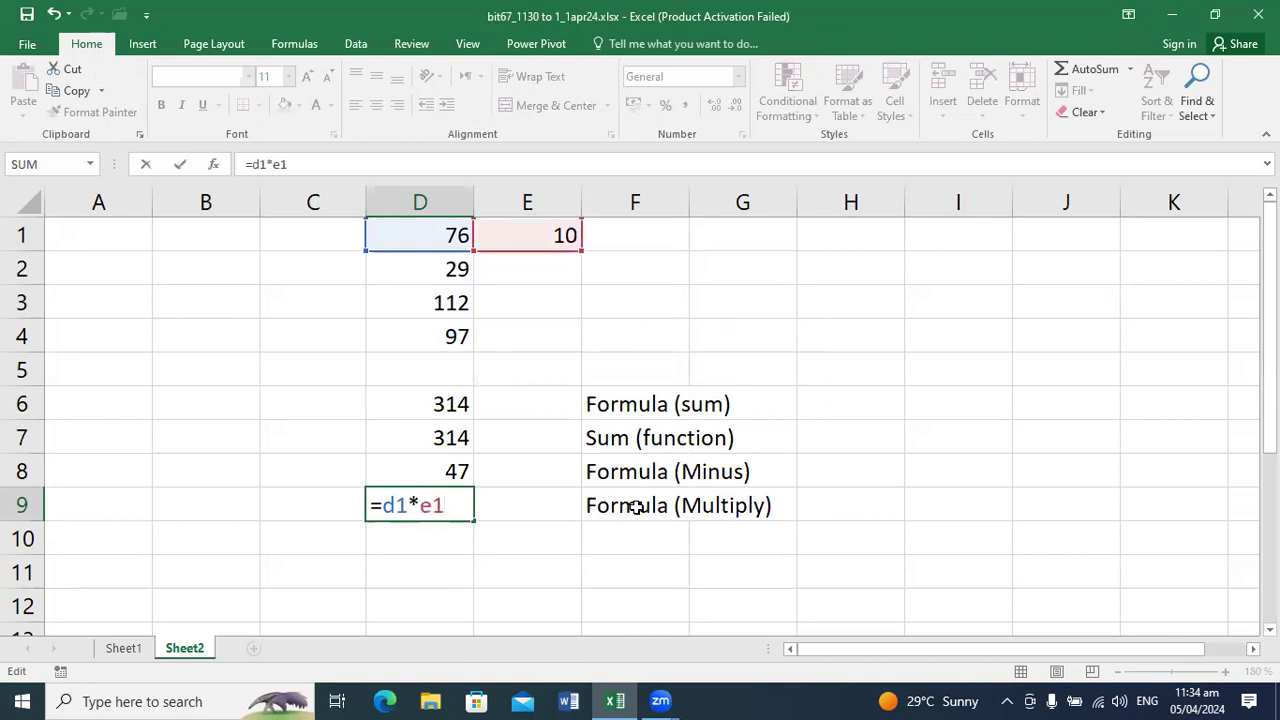
pyautogui.press('Return')
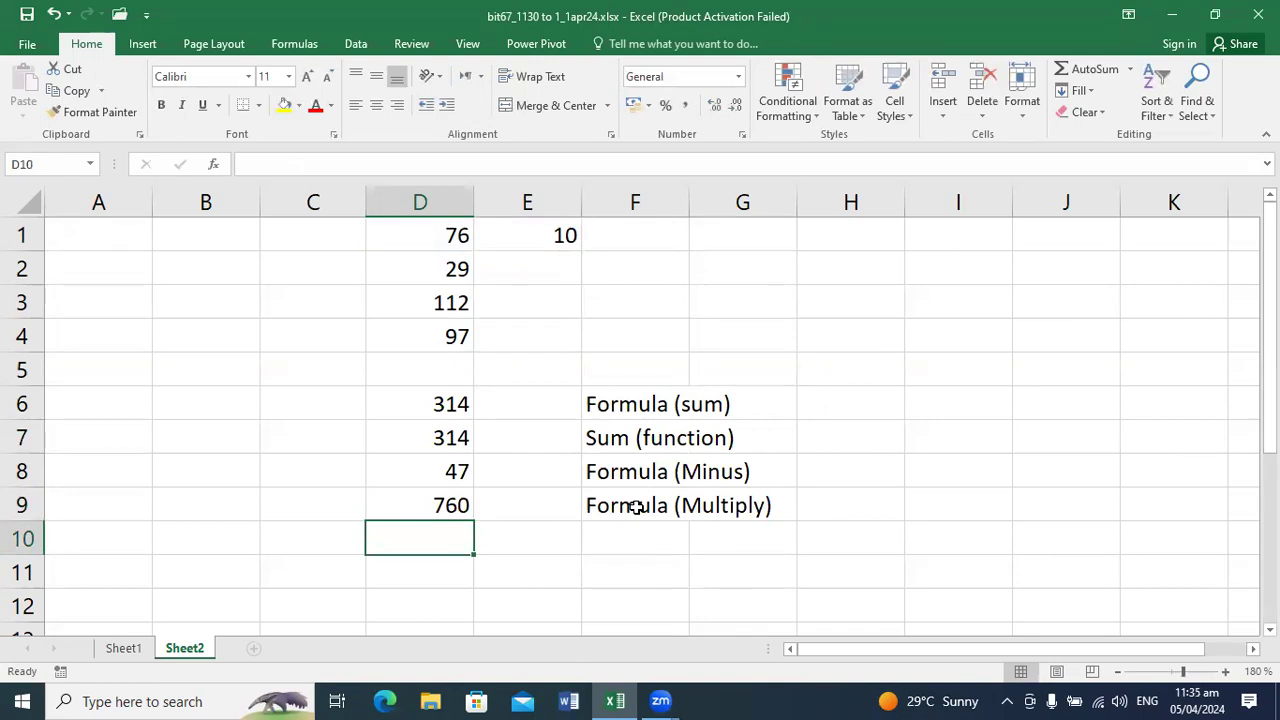
# Step: Change the third number in cell D3 to 120
pyautogui.press('Up')
pyautogui.press('Up')
pyautogui.press('Up')
pyautogui.press('Up')
pyautogui.press('Up')
pyautogui.press('Up')
pyautogui.press('Up')
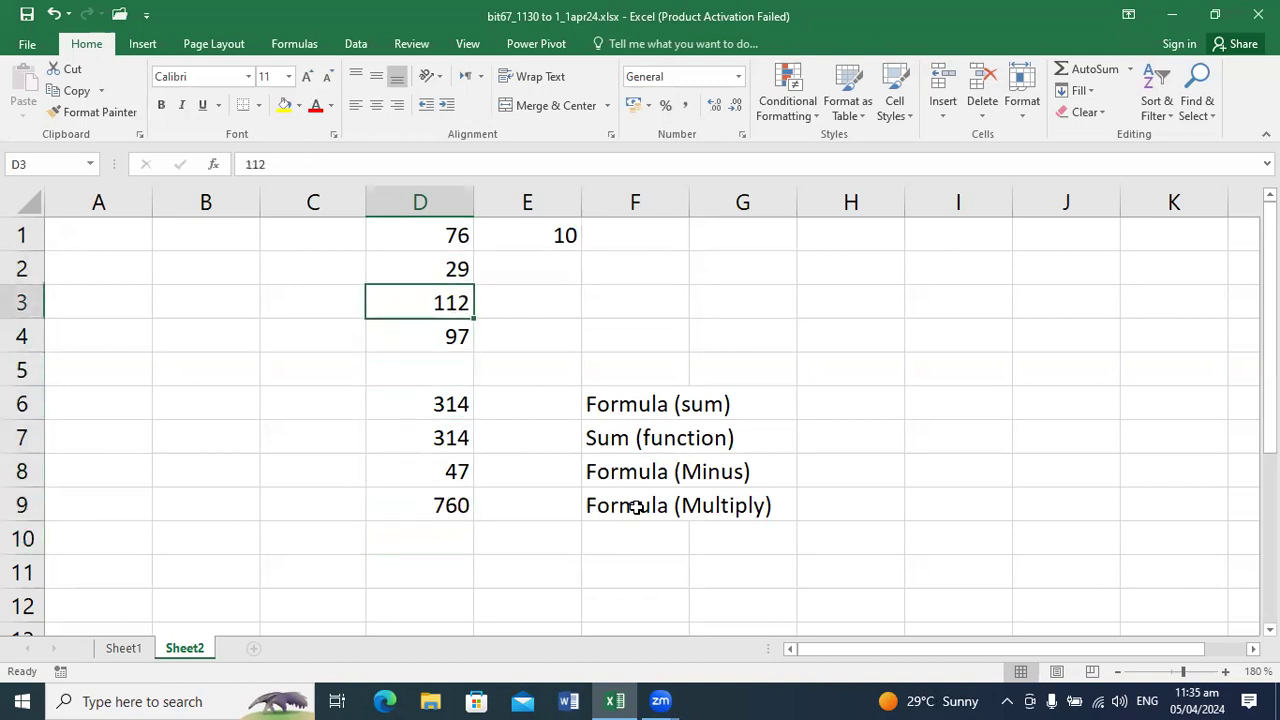
pyautogui.write('120')
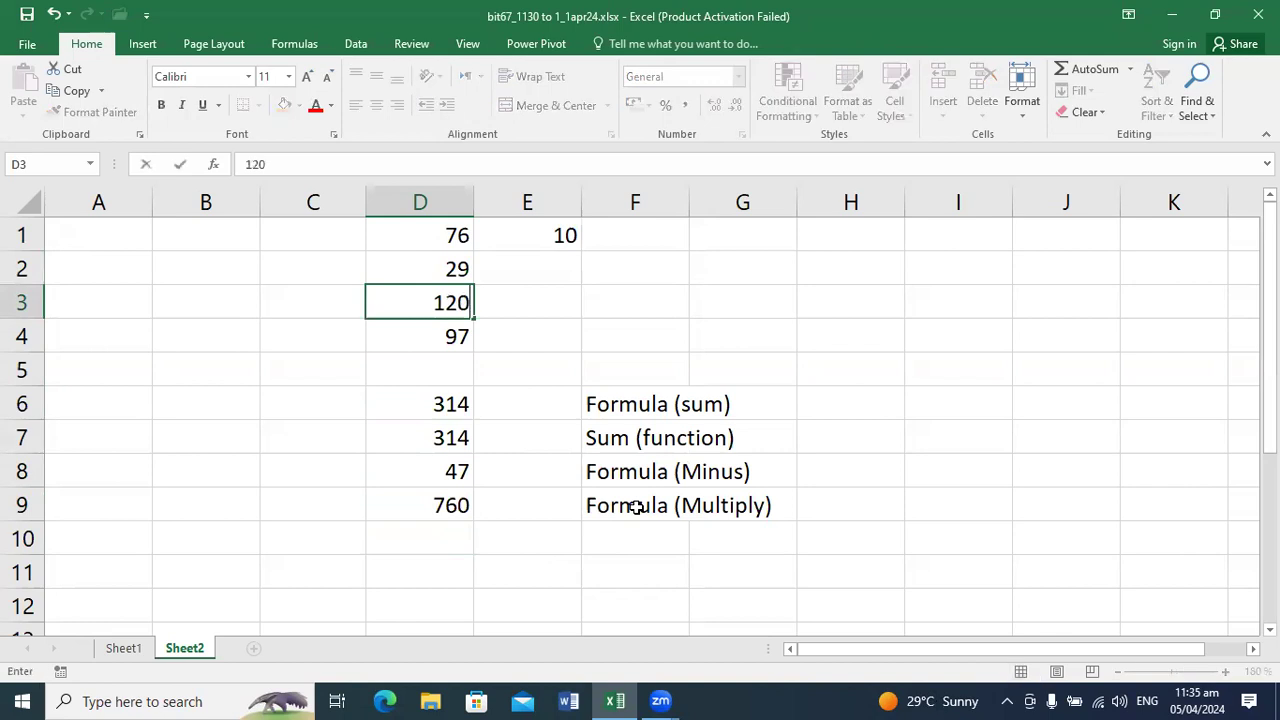
pyautogui.press('Return')
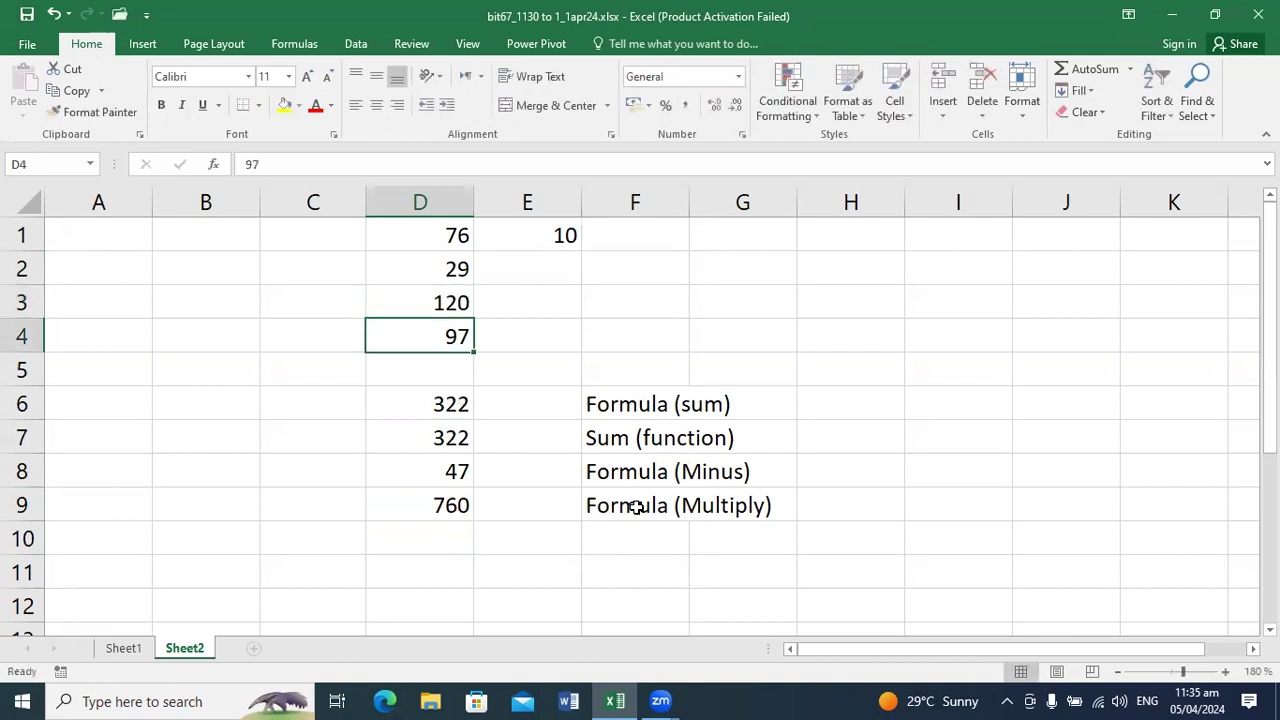
# Step: Set the third number in cell D3 back to 112
pyautogui.click(440, 292)
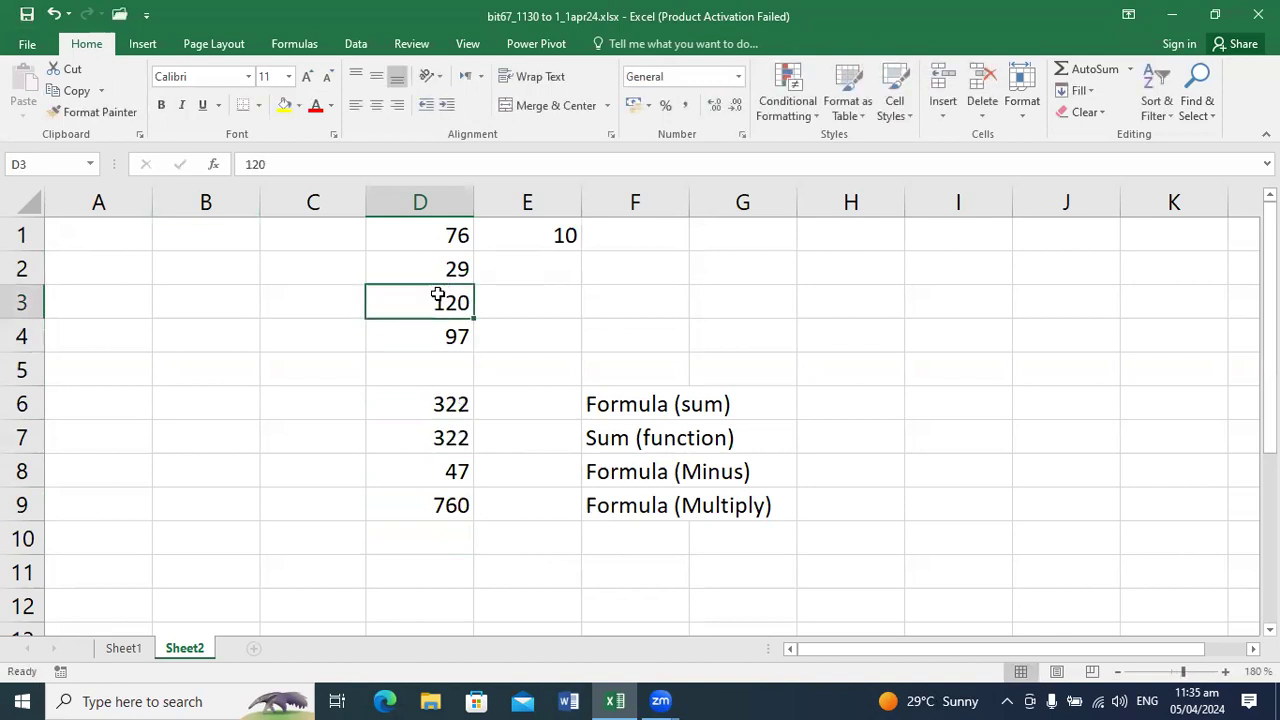
pyautogui.write('1122')
pyautogui.press('BackSpace')
pyautogui.press('Return')
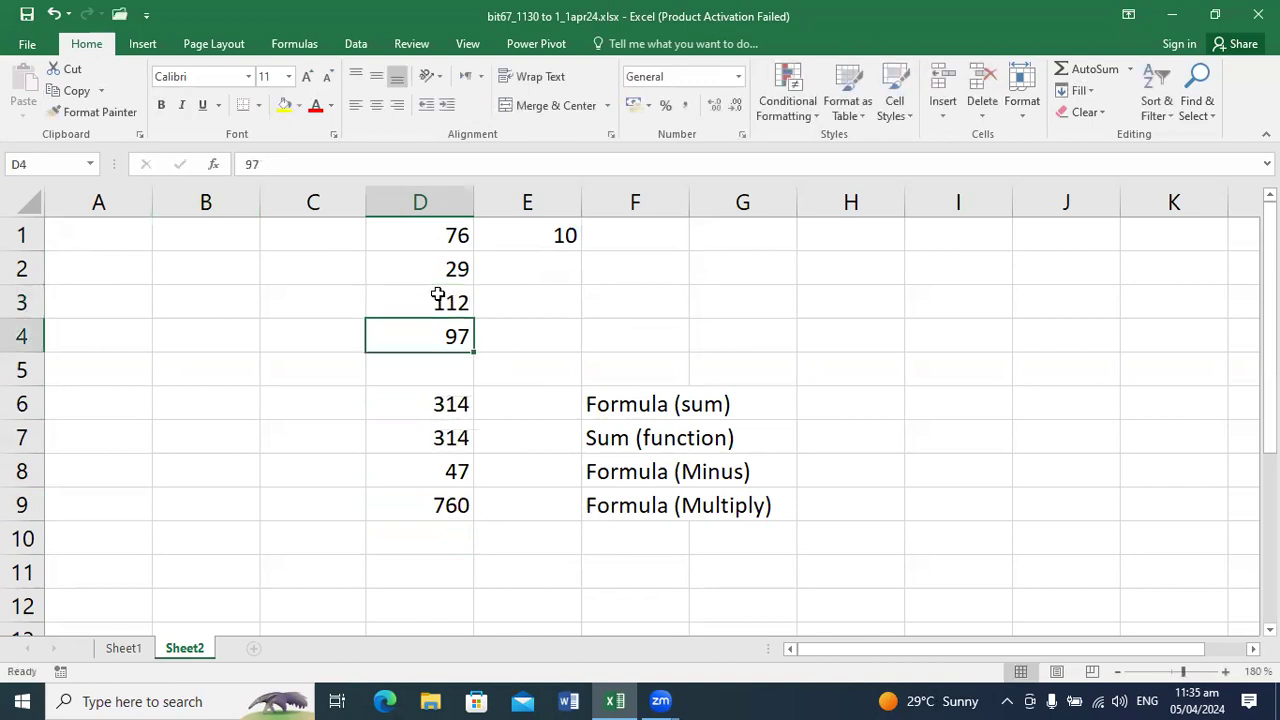
pyautogui.press('Return')
# Step: Replace the third number in cell D3 with 120 again
pyautogui.click(466, 305)
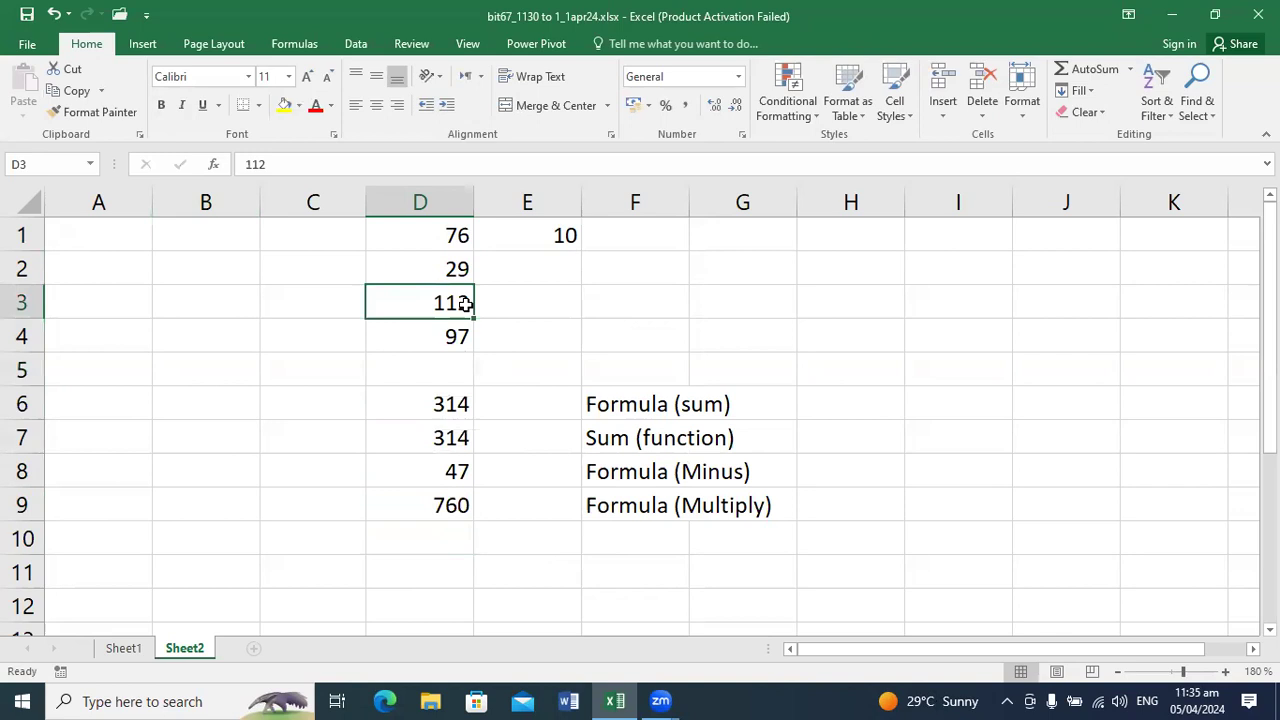
pyautogui.write('120')
pyautogui.press('Return')
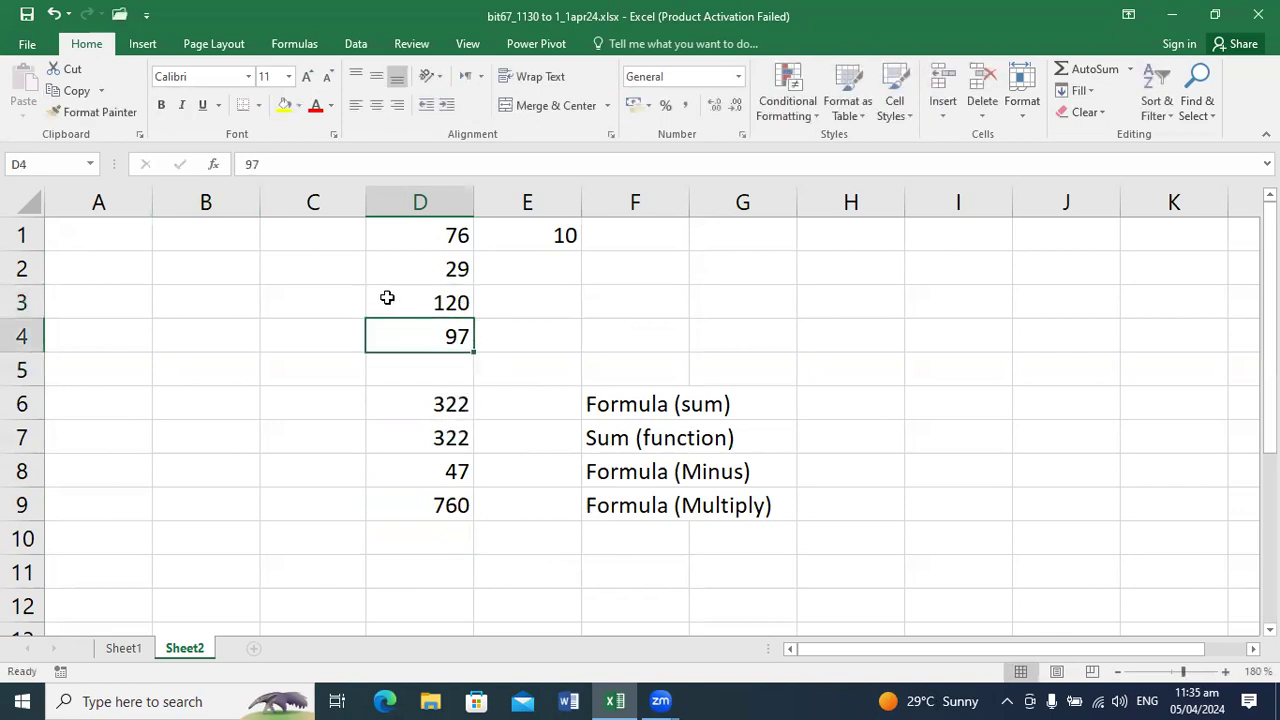
# Step: Label the division row by entering Formula (Divide) in cell F10
pyautogui.click(449, 528)
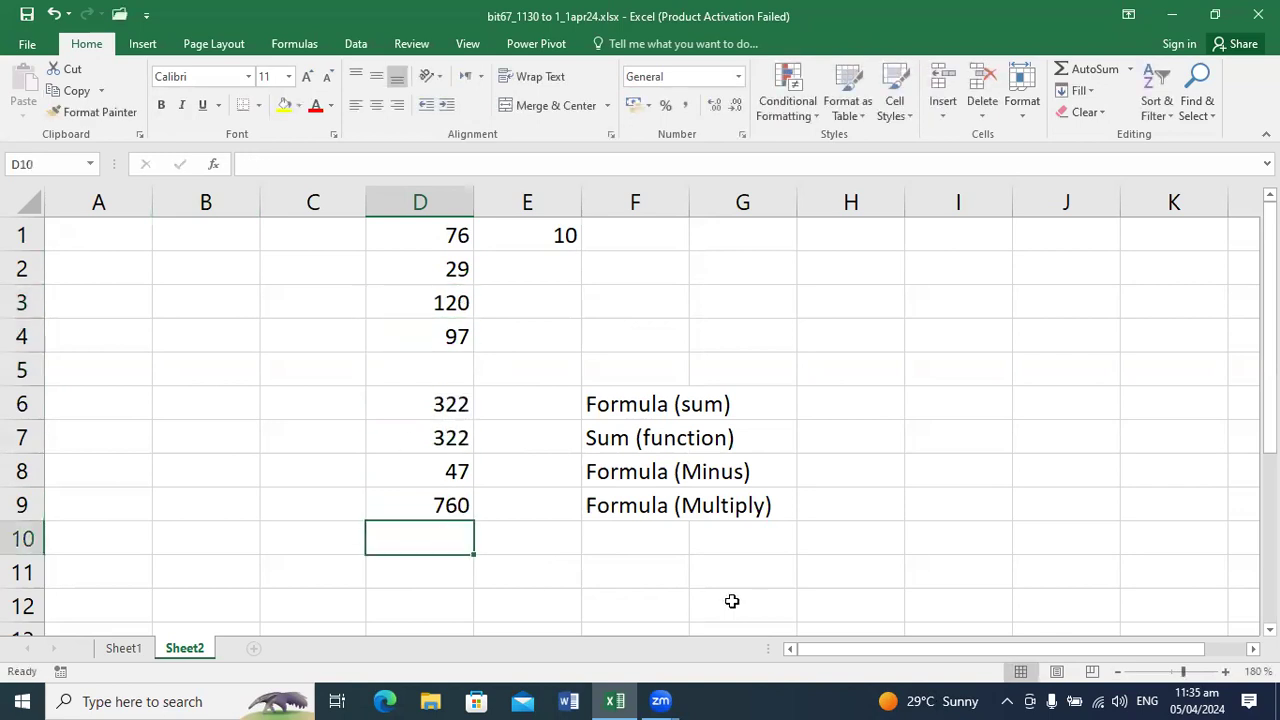
pyautogui.click(654, 545)
pyautogui.write('F')
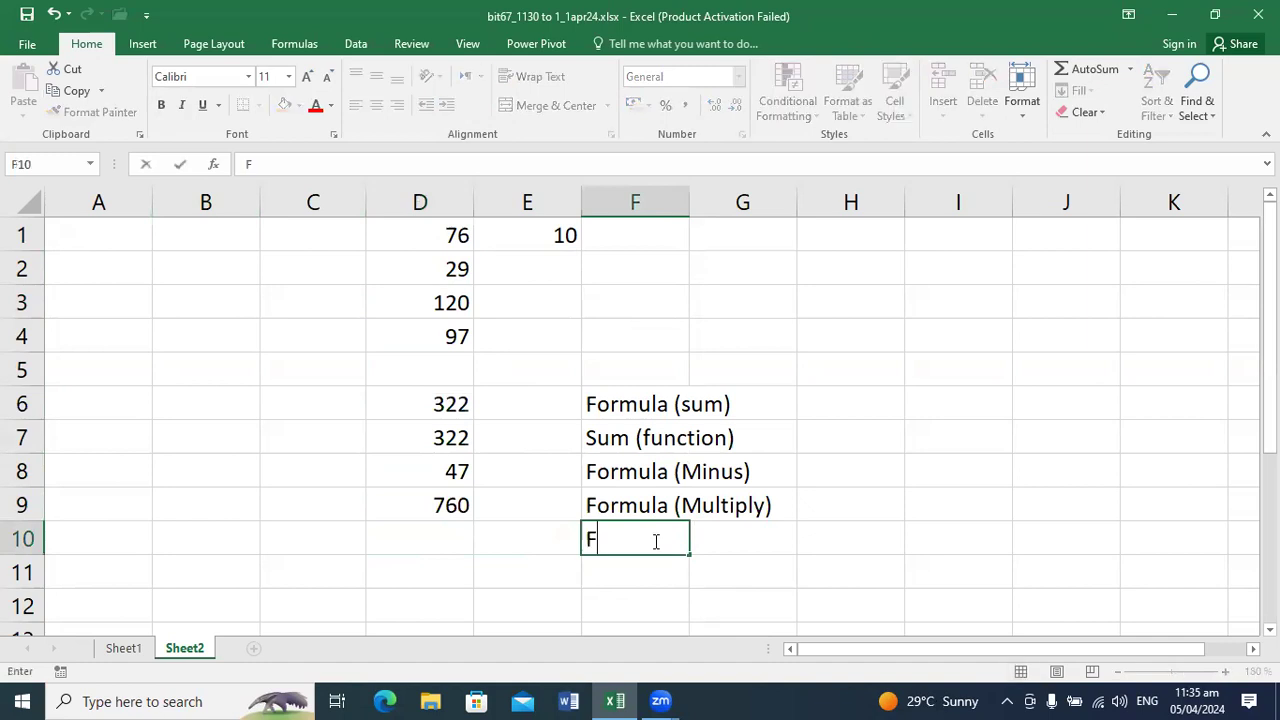
pyautogui.write('ormula (Divide)')
pyautogui.press('Return')
# Step: Begin a division formula in cell D10 as =(d1/e1, dividing the first number by the value in E1
pyautogui.press('Up')
pyautogui.press('Left')
pyautogui.press('Left')
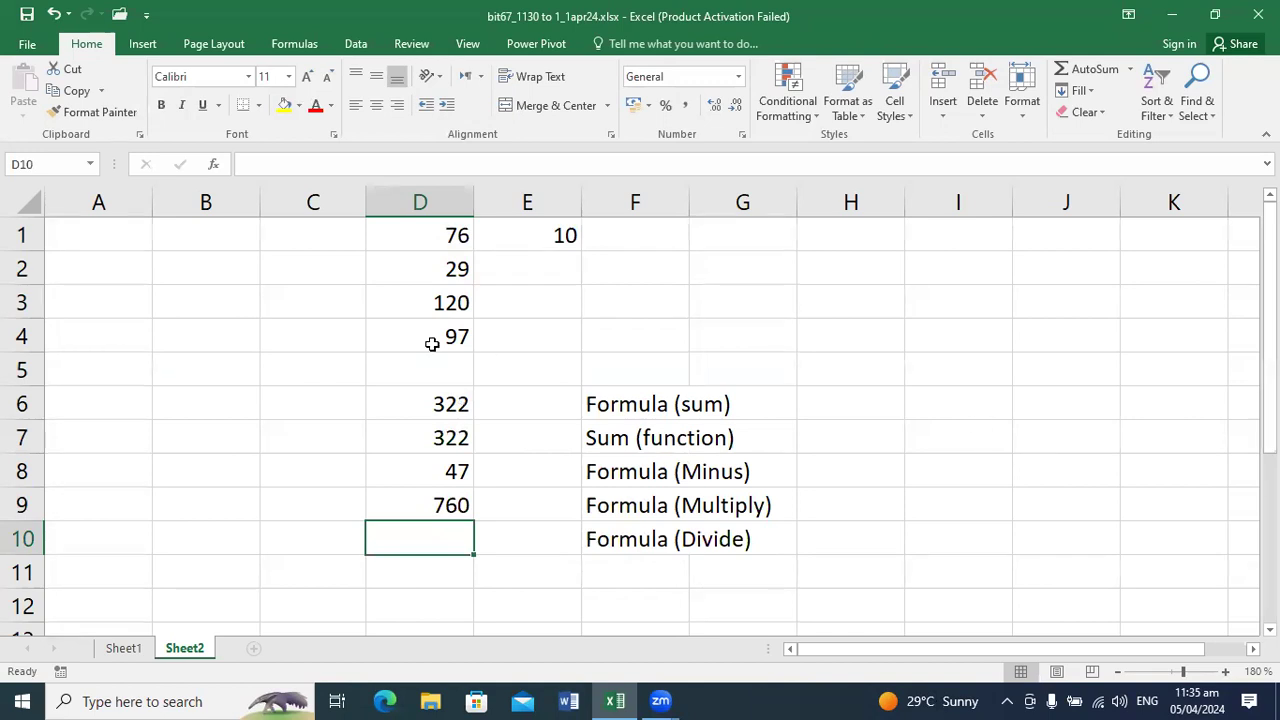
pyautogui.click(392, 300)
pyautogui.click(555, 235)
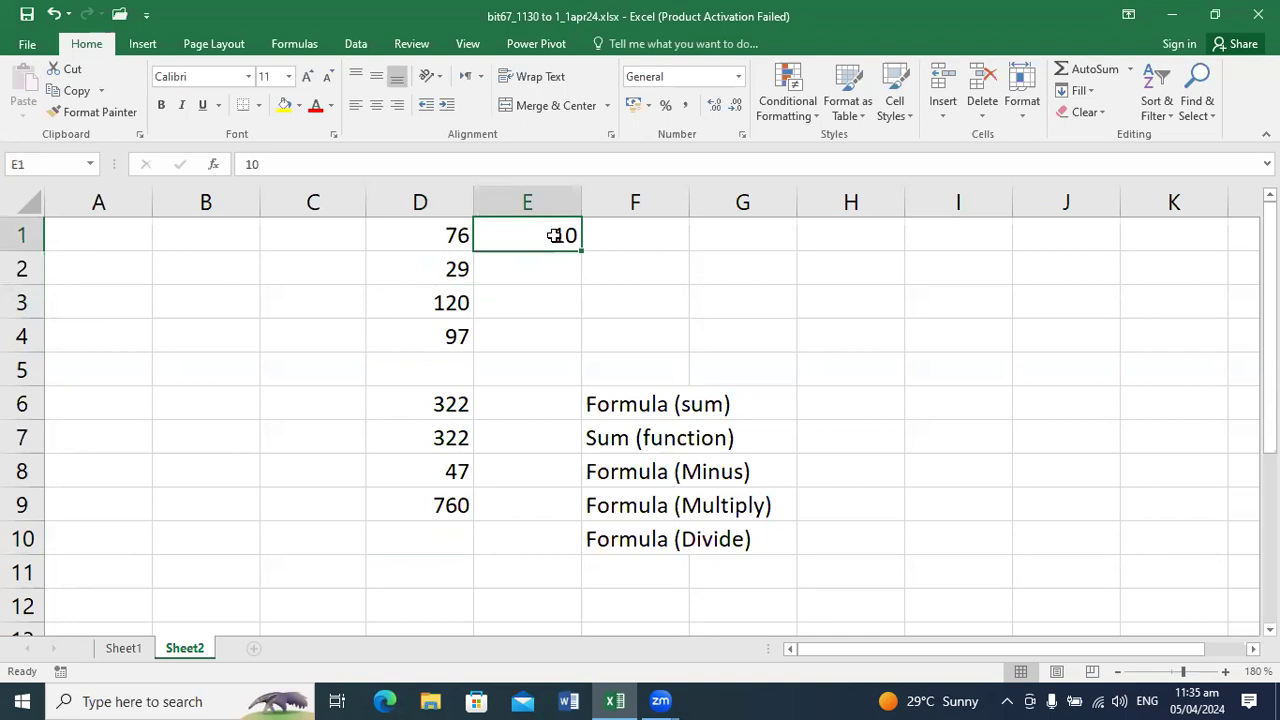
pyautogui.press('Down')
pyautogui.press('Down')
pyautogui.press('Down')
pyautogui.press('Down')
pyautogui.press('Down')
pyautogui.press('Down')
pyautogui.press('Down')
pyautogui.press('Down')
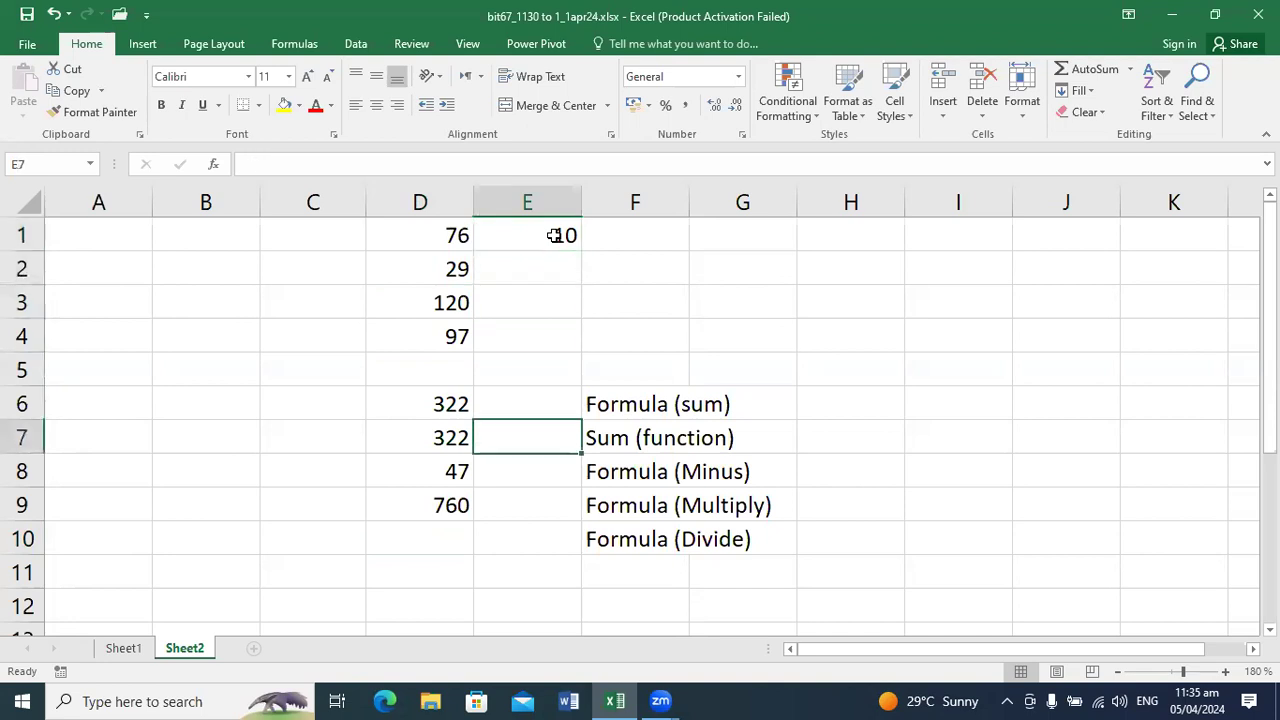
pyautogui.press('Left')
pyautogui.press('Down')
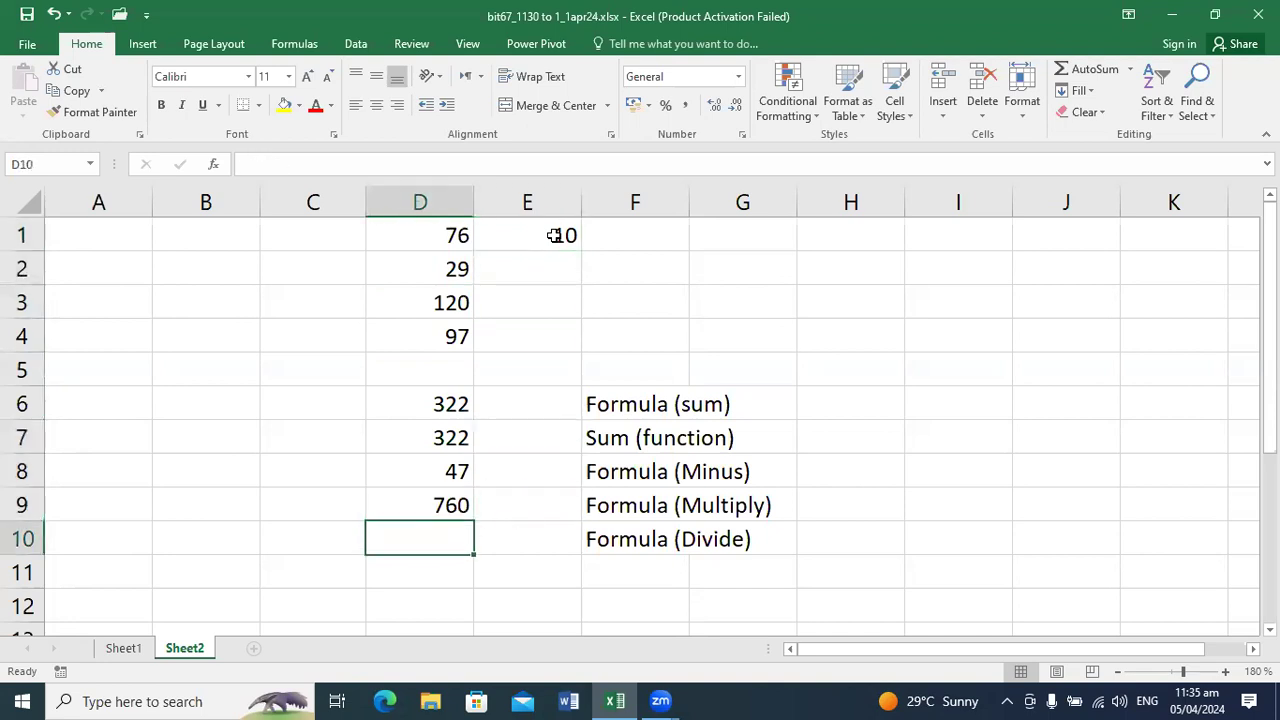
pyautogui.write('=(d1')
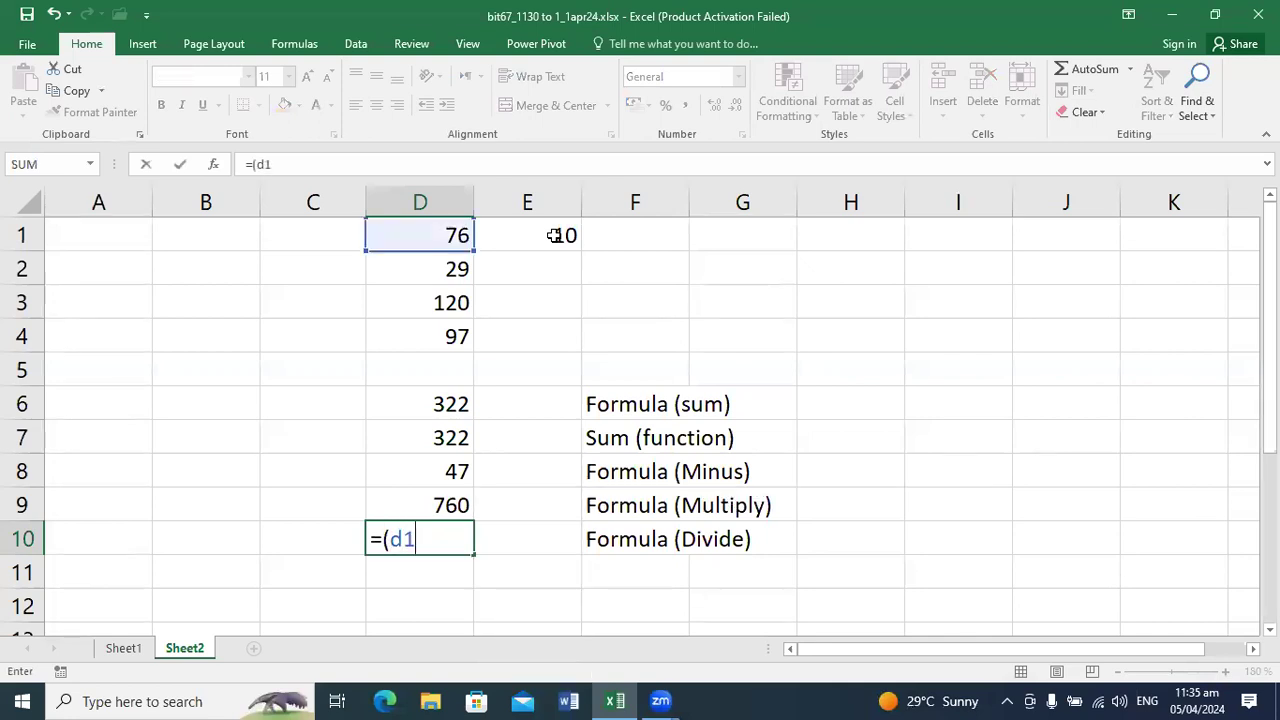
pyautogui.write('/de')
pyautogui.press('BackSpace')
pyautogui.press('BackSpace')
pyautogui.write('e1')
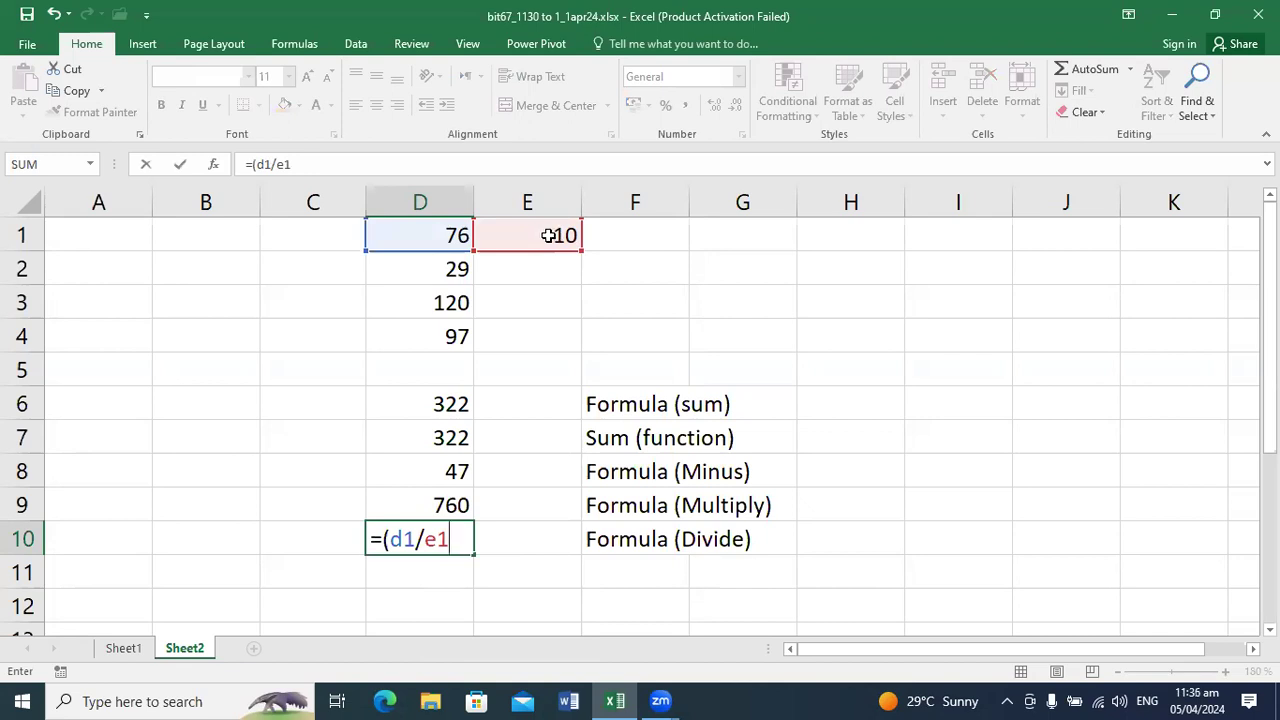
# Step: Remove the opening bracket from the division formula in D10 and make it divide the third number instead, as =D3/E1
pyautogui.click(386, 539)
pyautogui.press('BackSpace')
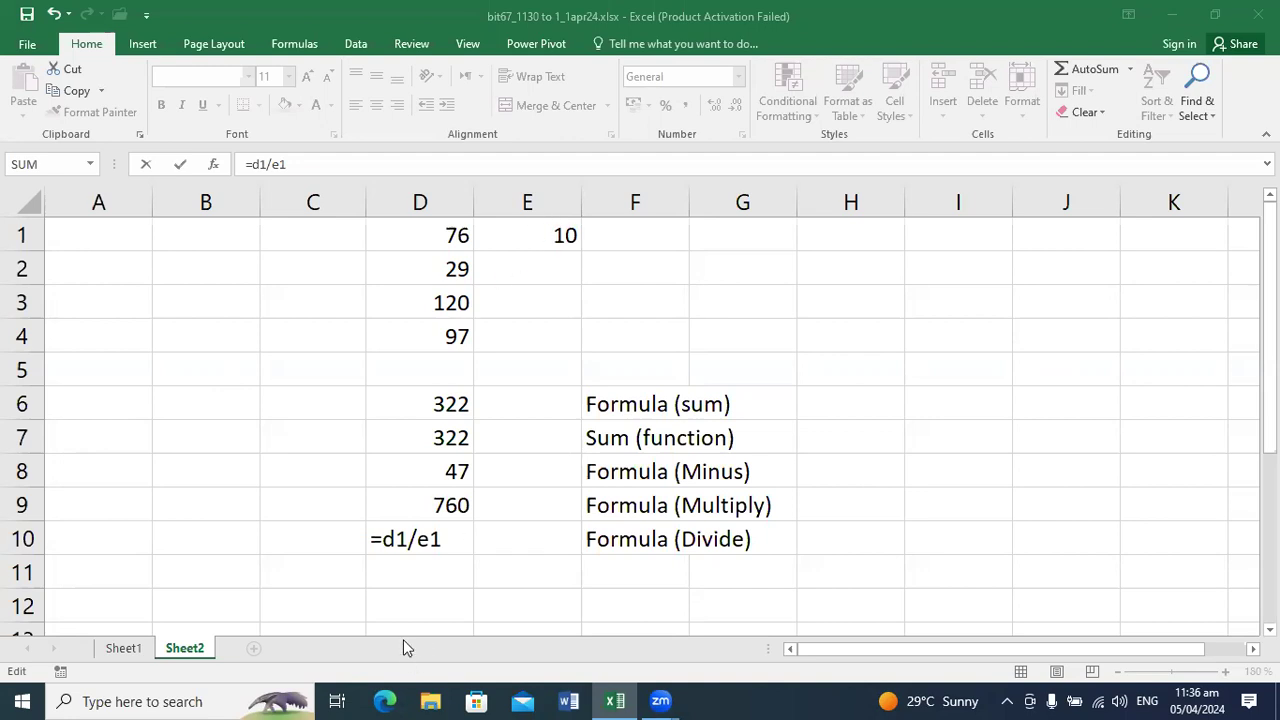
pyautogui.click(409, 545)
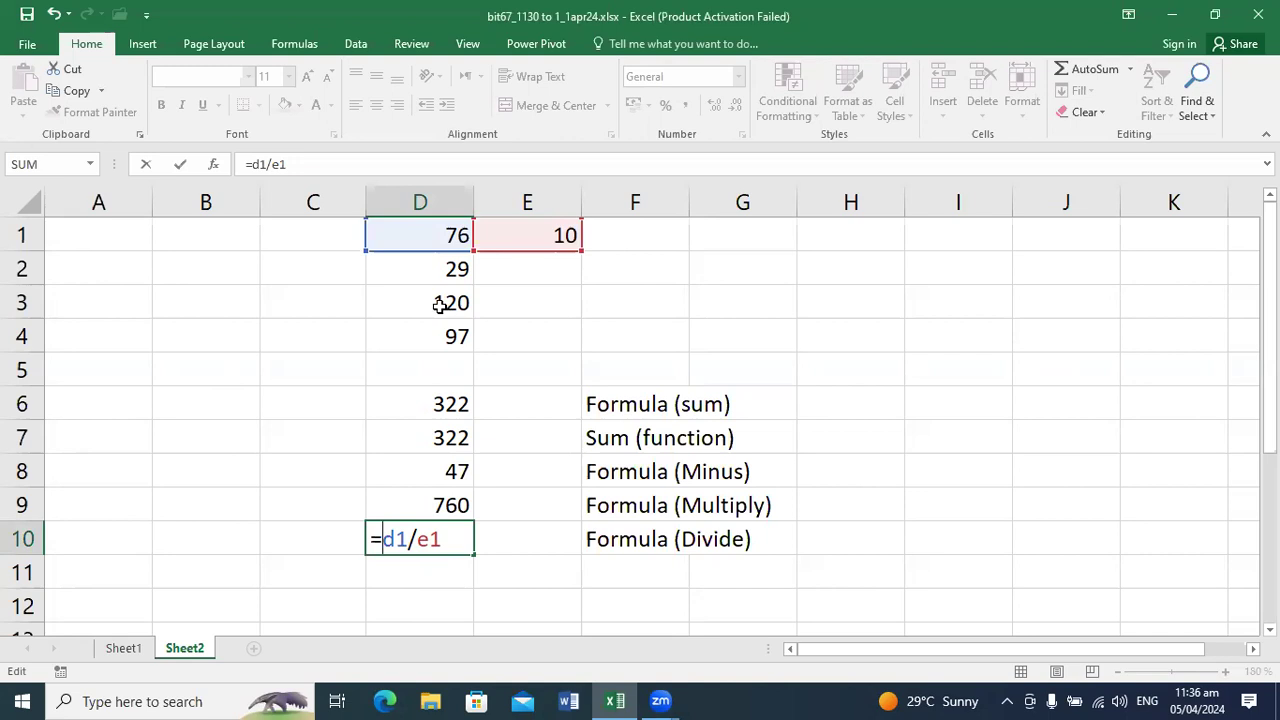
pyautogui.click(410, 541)
pyautogui.press('BackSpace')
pyautogui.write('3')
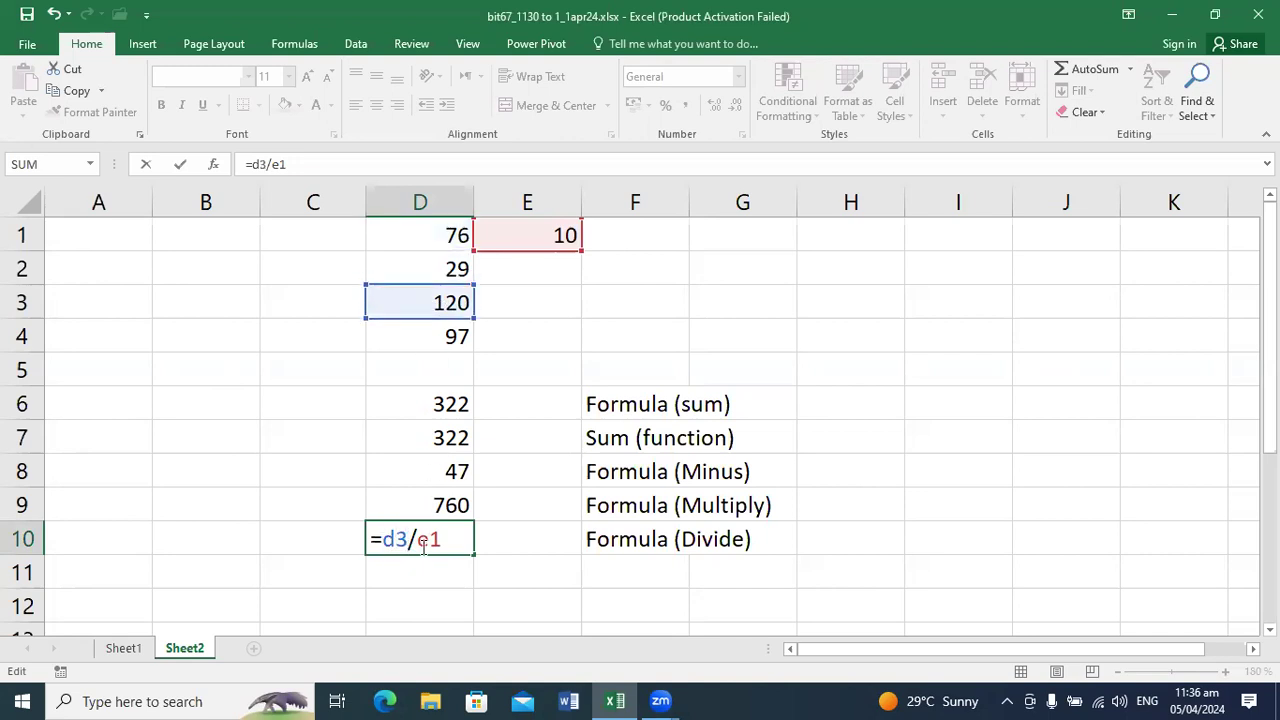
pyautogui.press('Return')
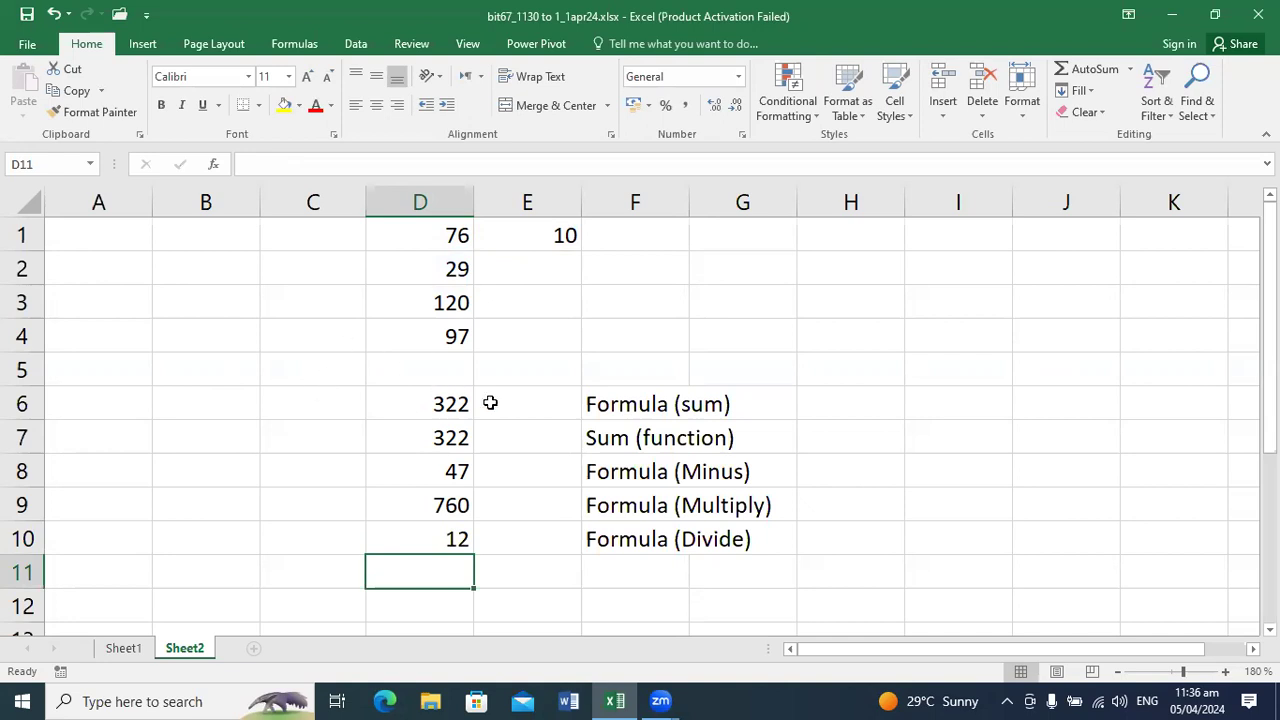
pyautogui.click(724, 699)
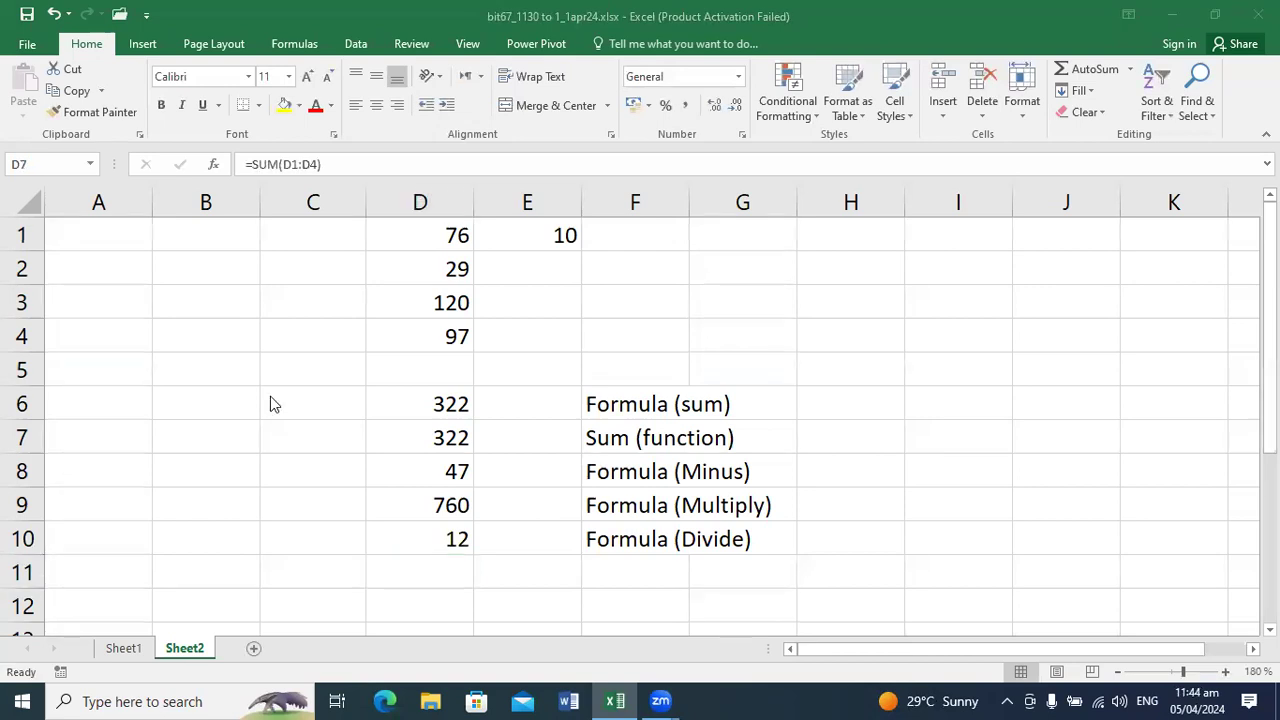
pyautogui.click(268, 401)
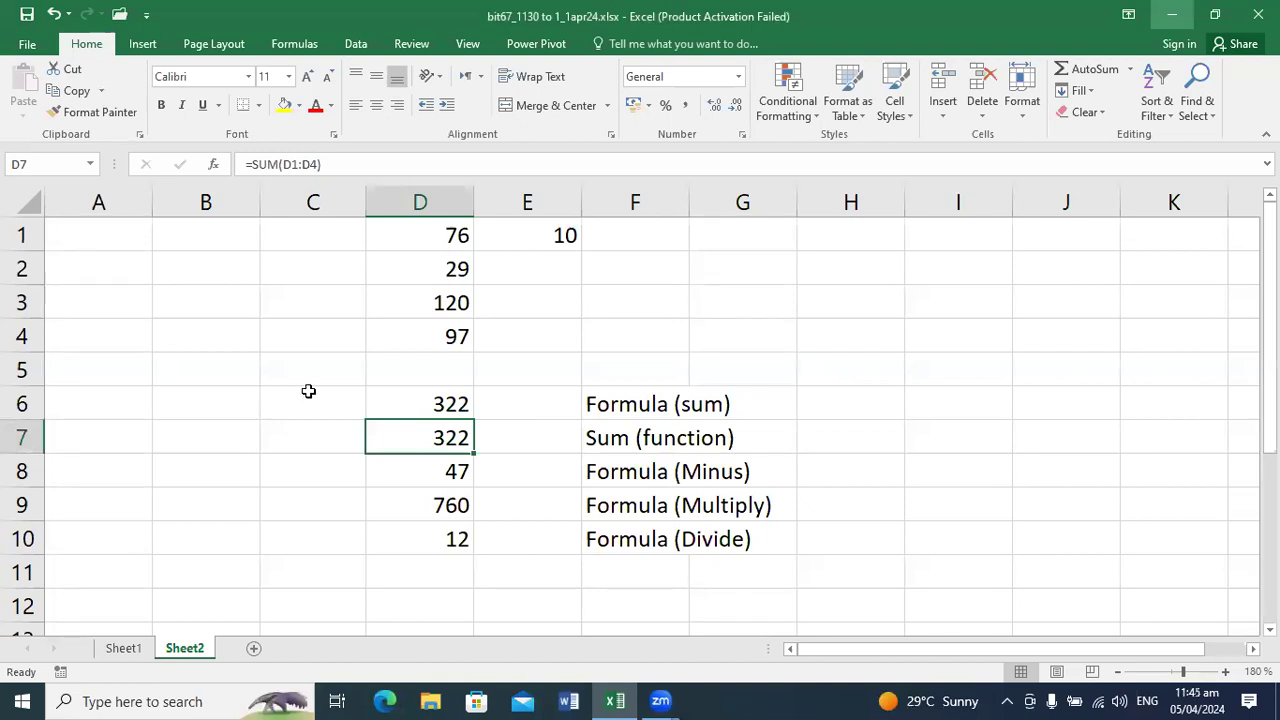
# Step: Copy the four numbers in D1:D4 to B1:B4 and clear the copy selection
pyautogui.moveTo(458, 238); pyautogui.dragTo(457, 334)
pyautogui.hotkey('ctrl', 'c')
pyautogui.click(223, 243)
pyautogui.hotkey('ctrl', 'v')
pyautogui.click(241, 447)
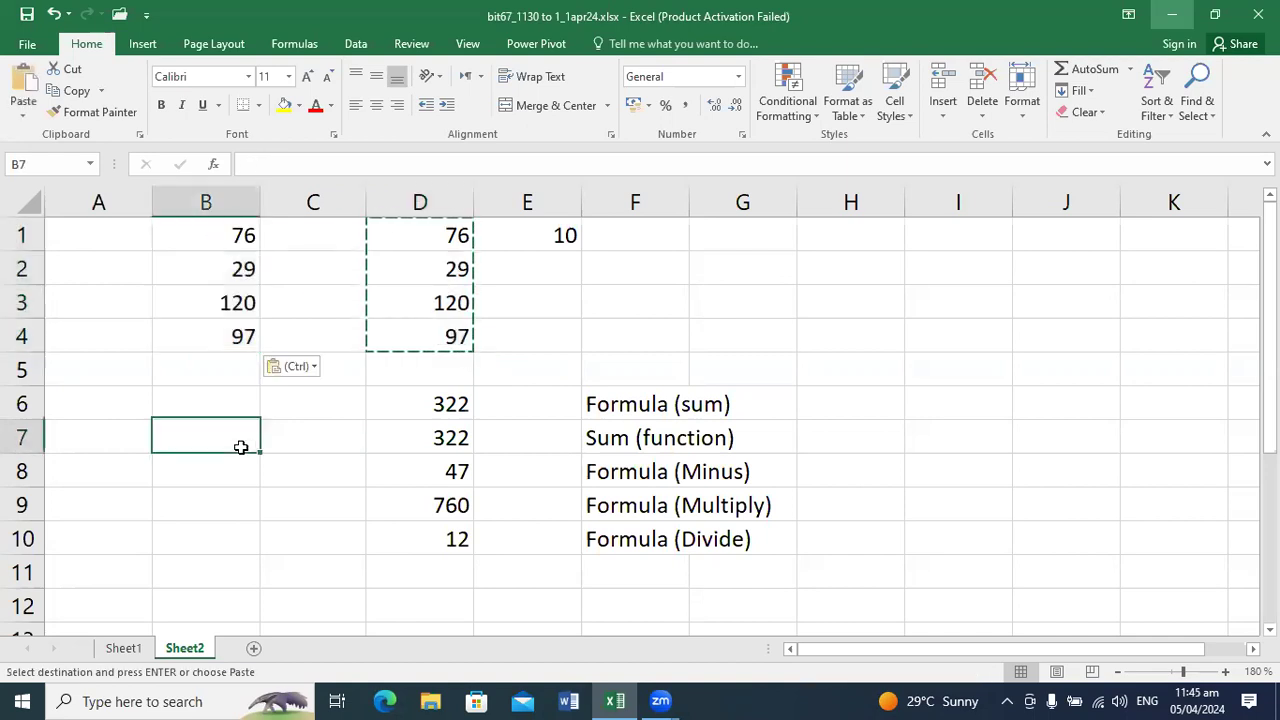
pyautogui.press('Escape')
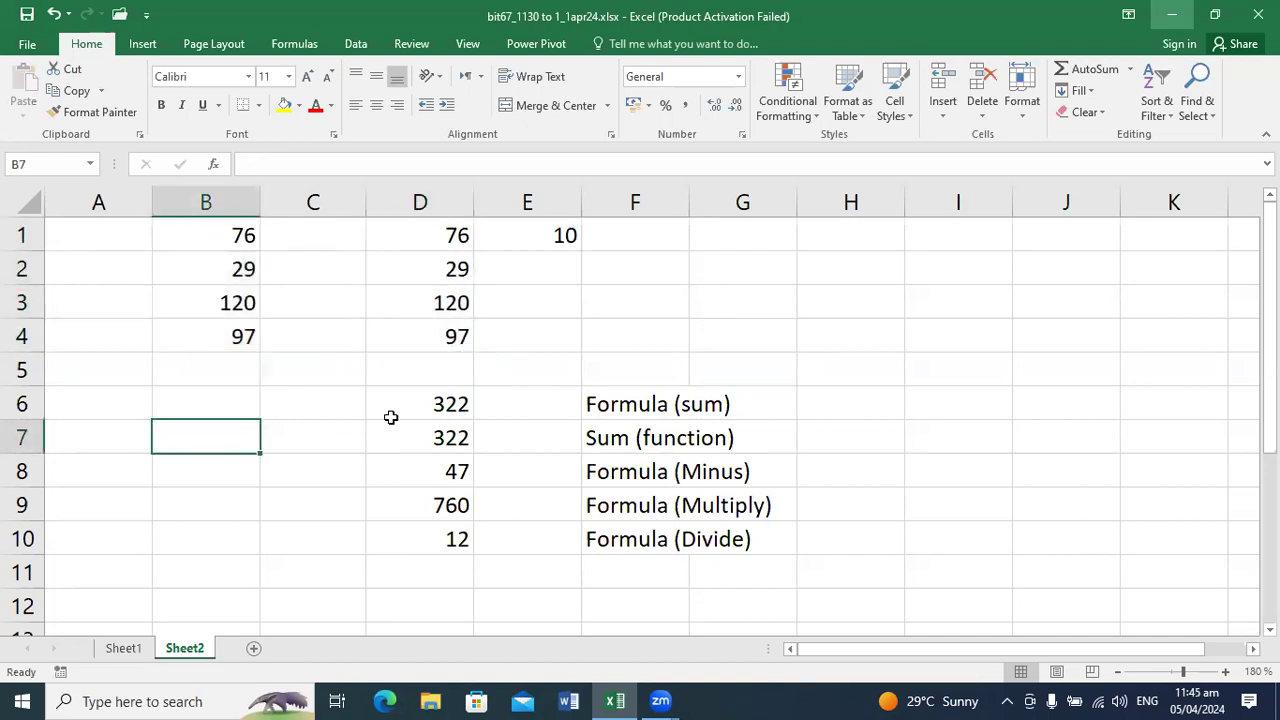
# Step: Total the copied numbers in B1:B4 with AutoSum into cell B5 and check the formula it inserts
pyautogui.click(439, 437)
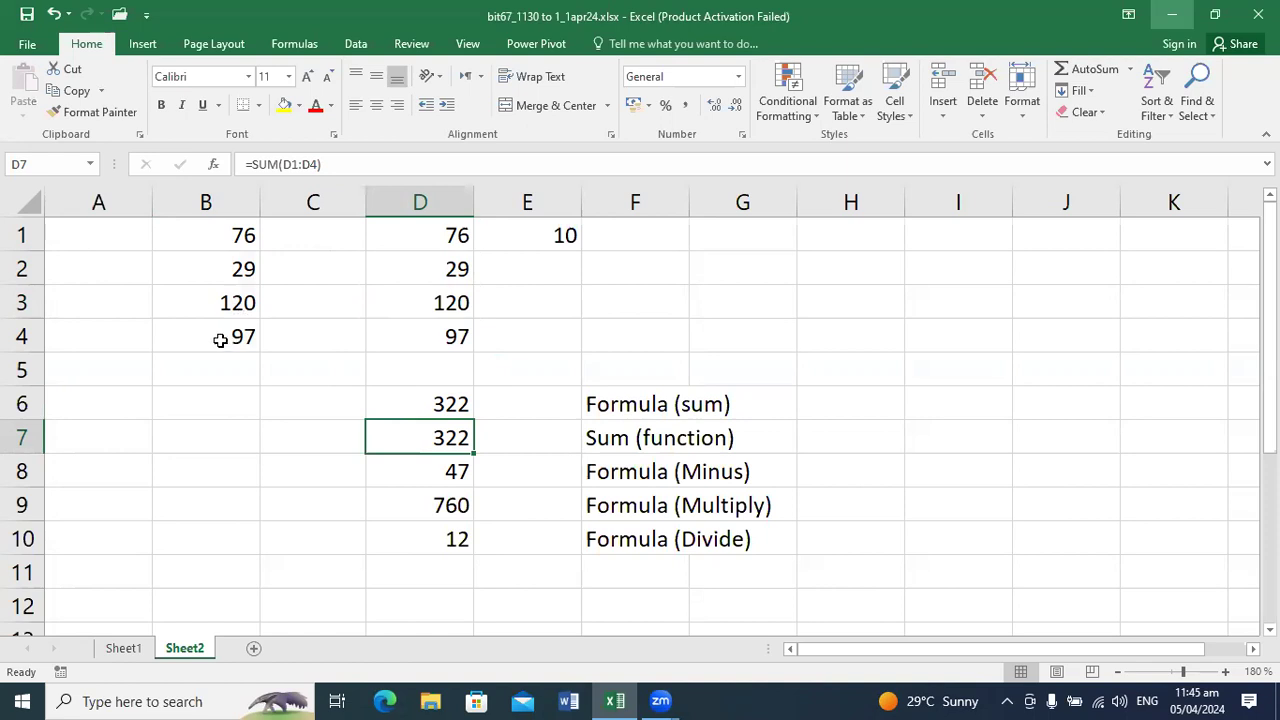
pyautogui.click(205, 447)
pyautogui.moveTo(226, 230); pyautogui.dragTo(235, 332)
pyautogui.click(1090, 68)
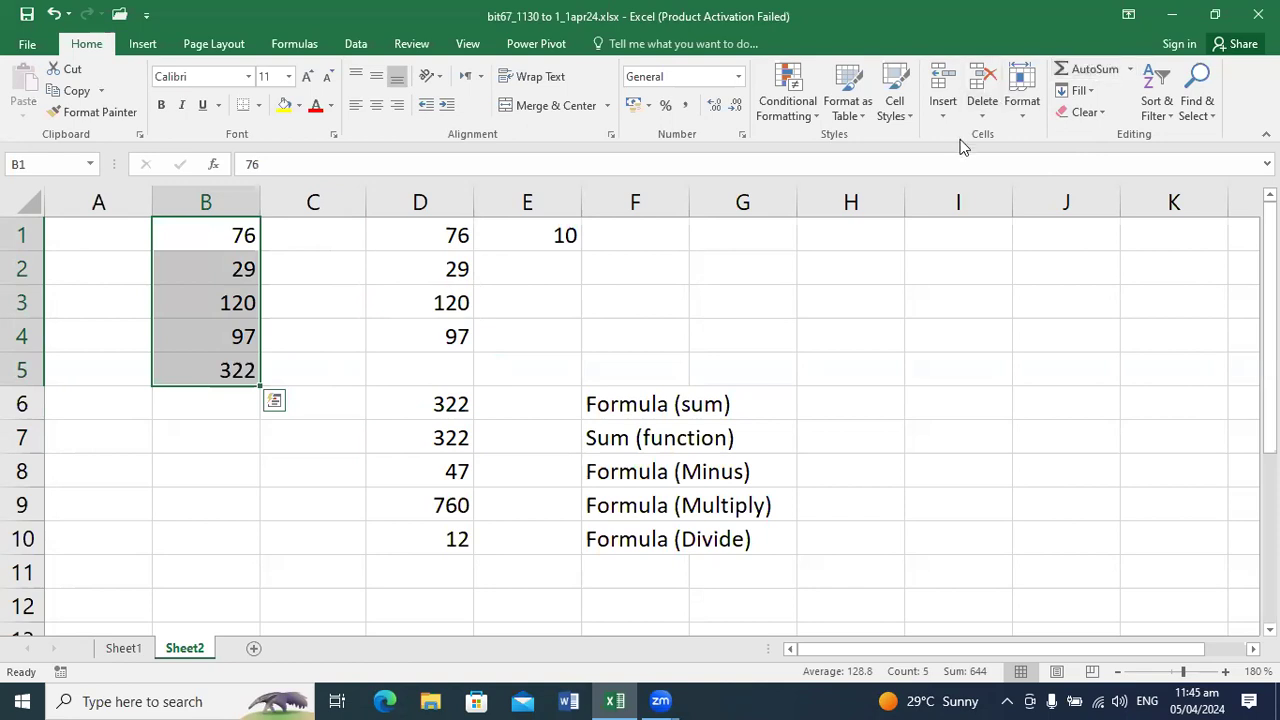
pyautogui.click(541, 346)
pyautogui.doubleClick(198, 371)
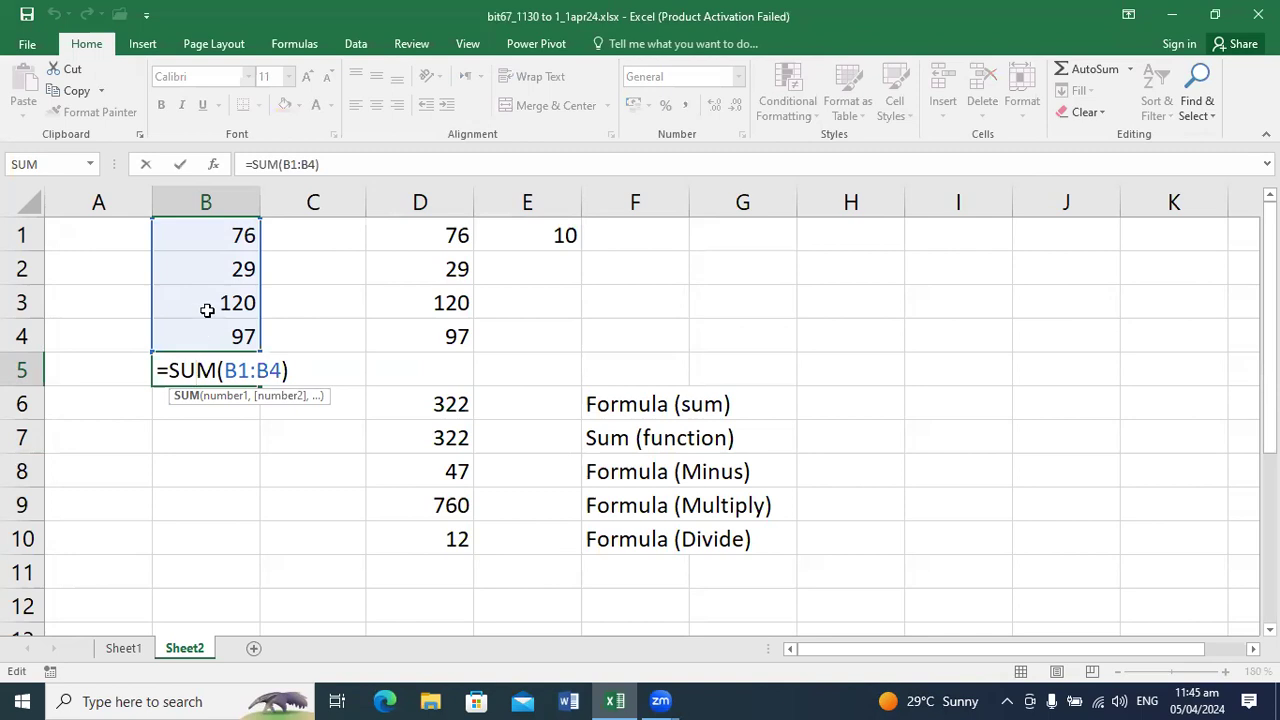
pyautogui.press('Return')
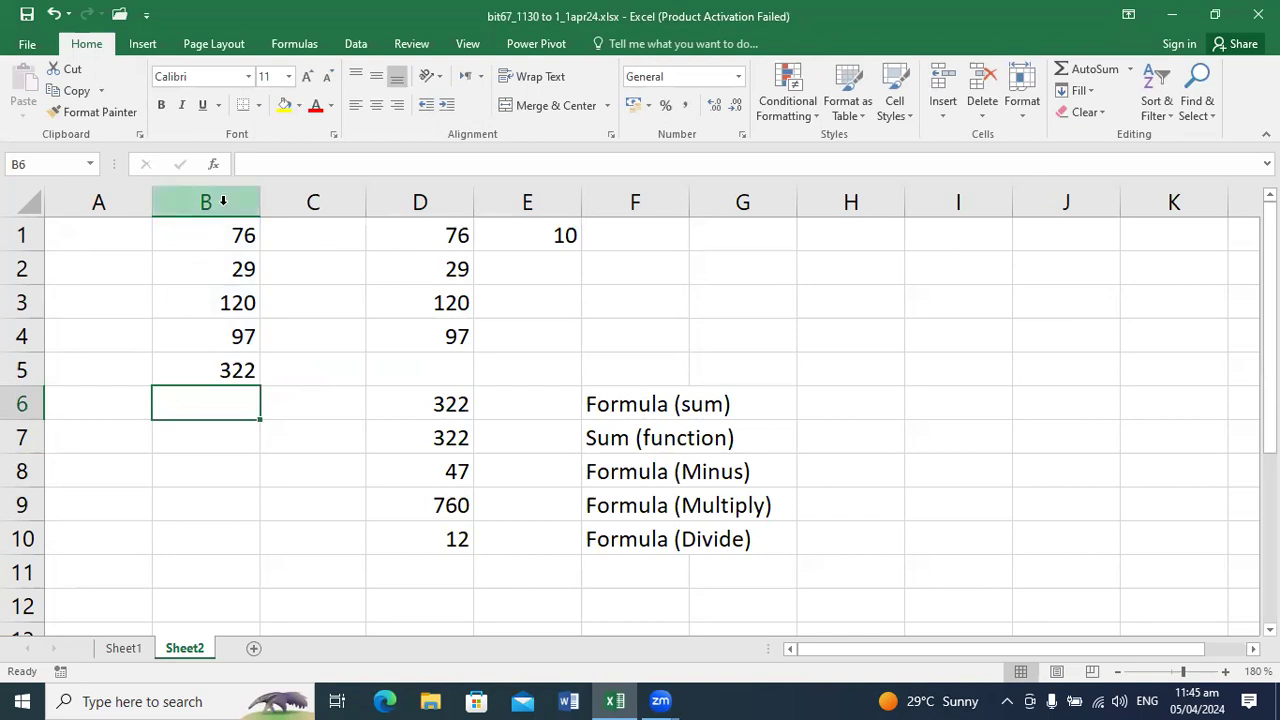
# Step: Label the total in column B by entering Autosum in cell C5
pyautogui.press('Up')
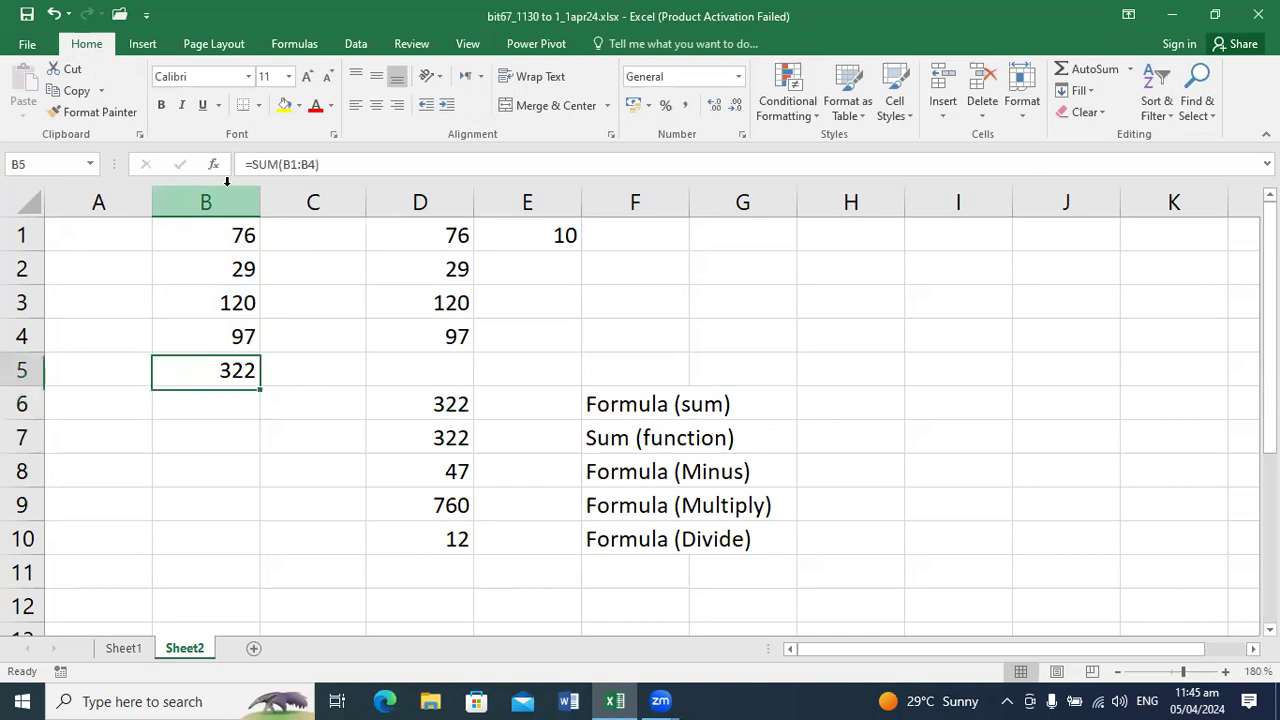
pyautogui.press('Right')
pyautogui.write('U')
pyautogui.press('BackSpace')
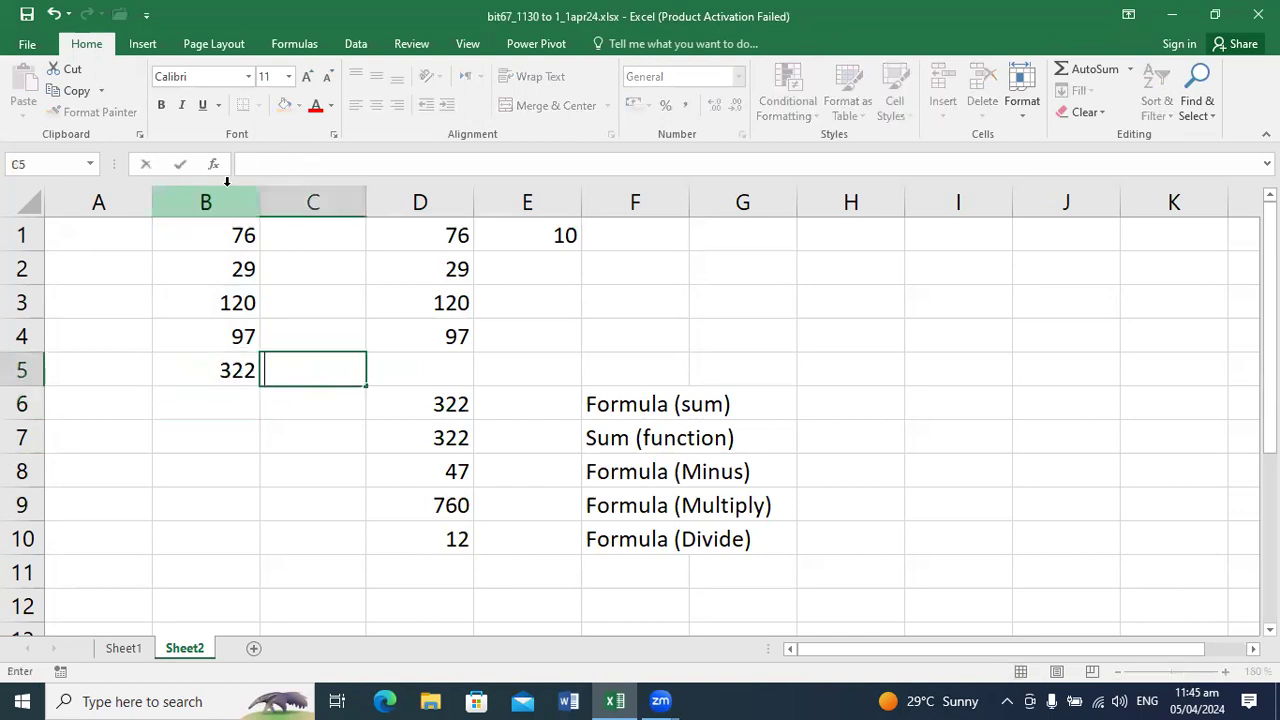
pyautogui.write('Autosum')
pyautogui.press('Return')
pyautogui.press('Left')
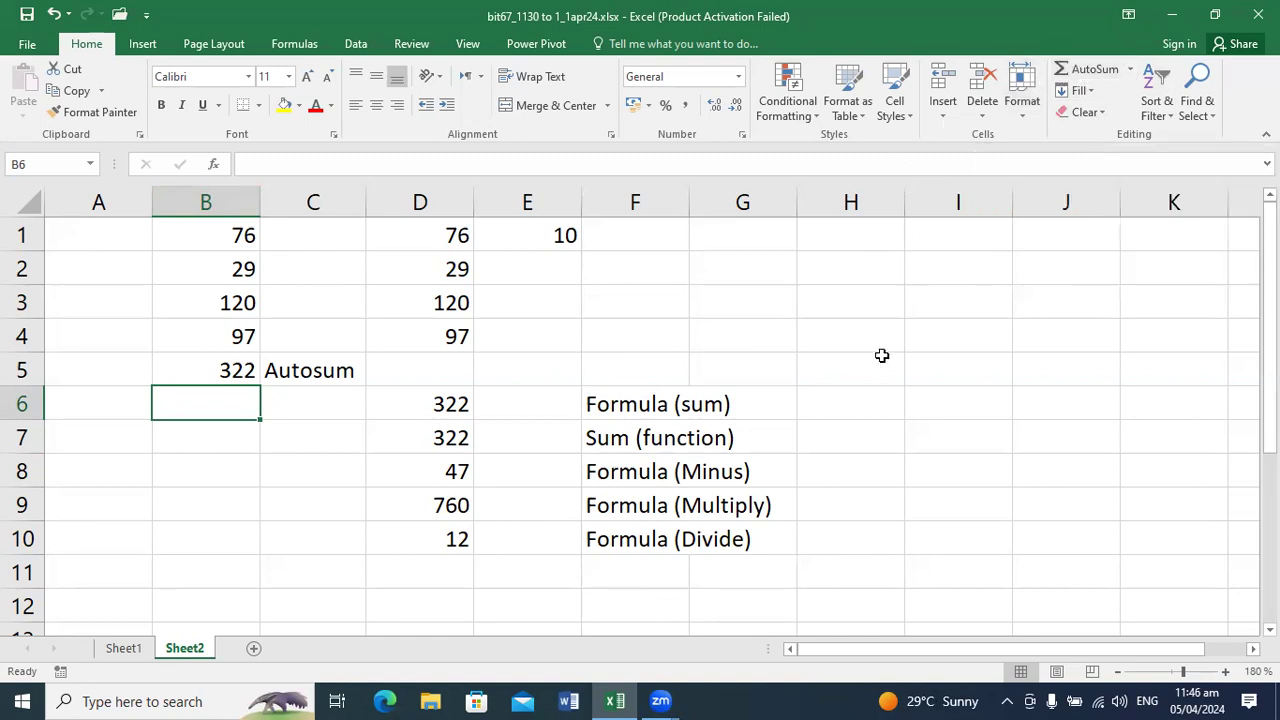
# Step: Calculate the average of B1:B4 into cell B6 with AutoSum's Average option and view its formula
pyautogui.click(500, 459)
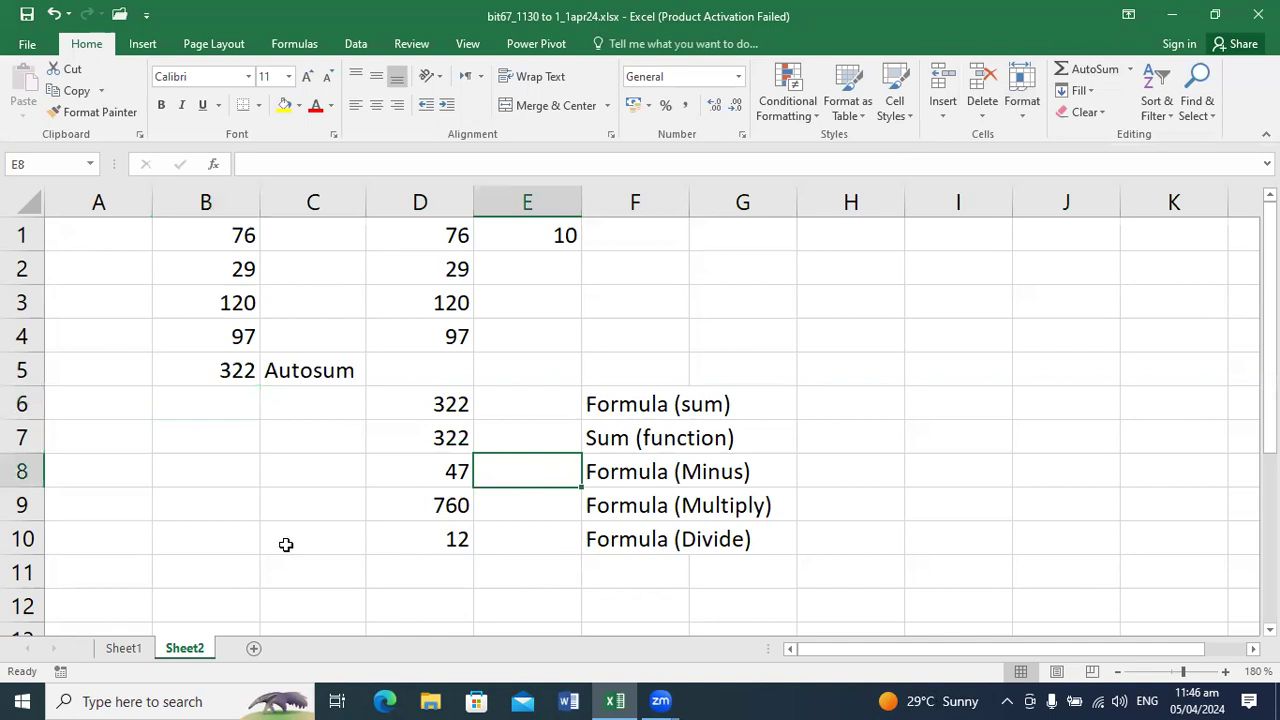
pyautogui.click(231, 243)
pyautogui.moveTo(231, 243); pyautogui.dragTo(229, 331)
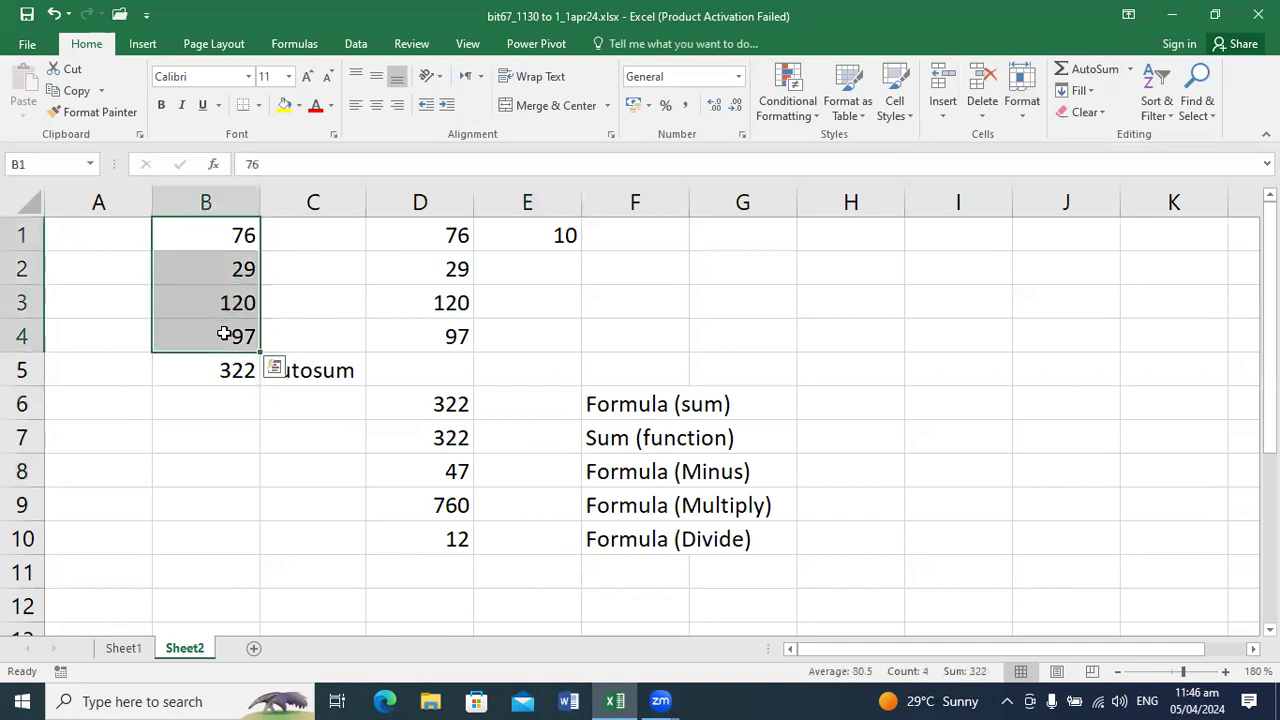
pyautogui.click(1130, 72)
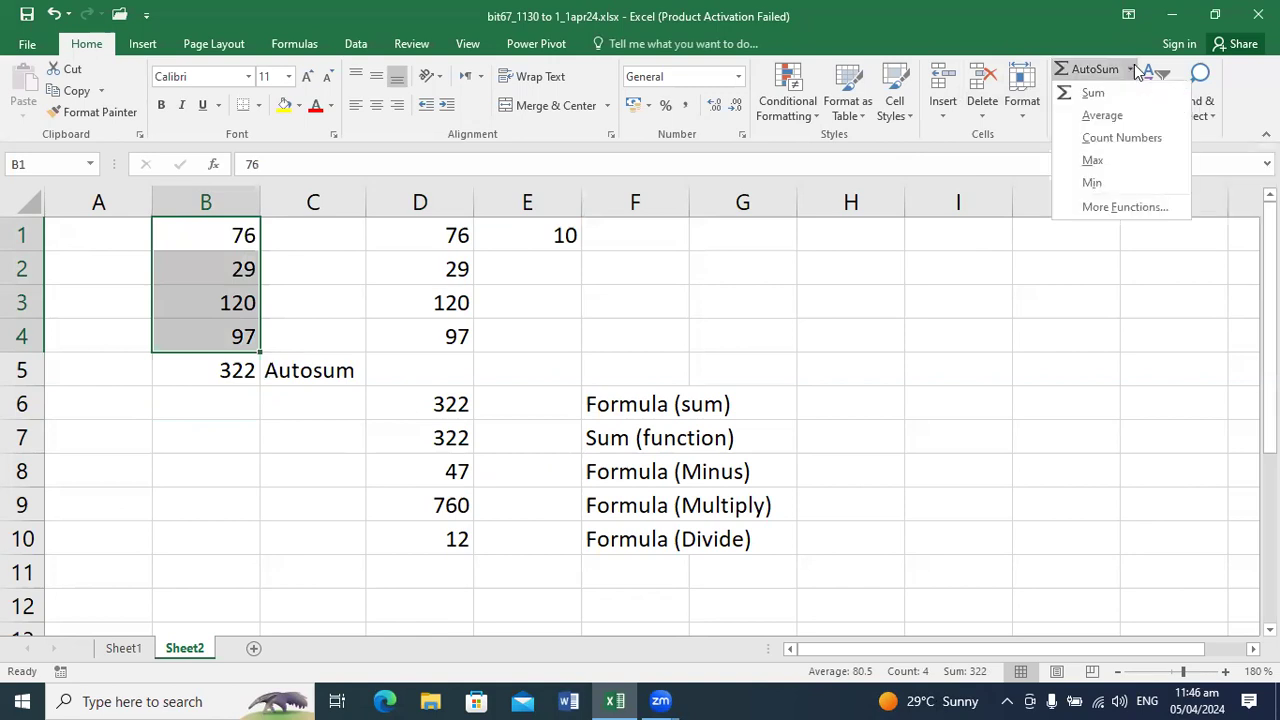
pyautogui.click(1095, 115)
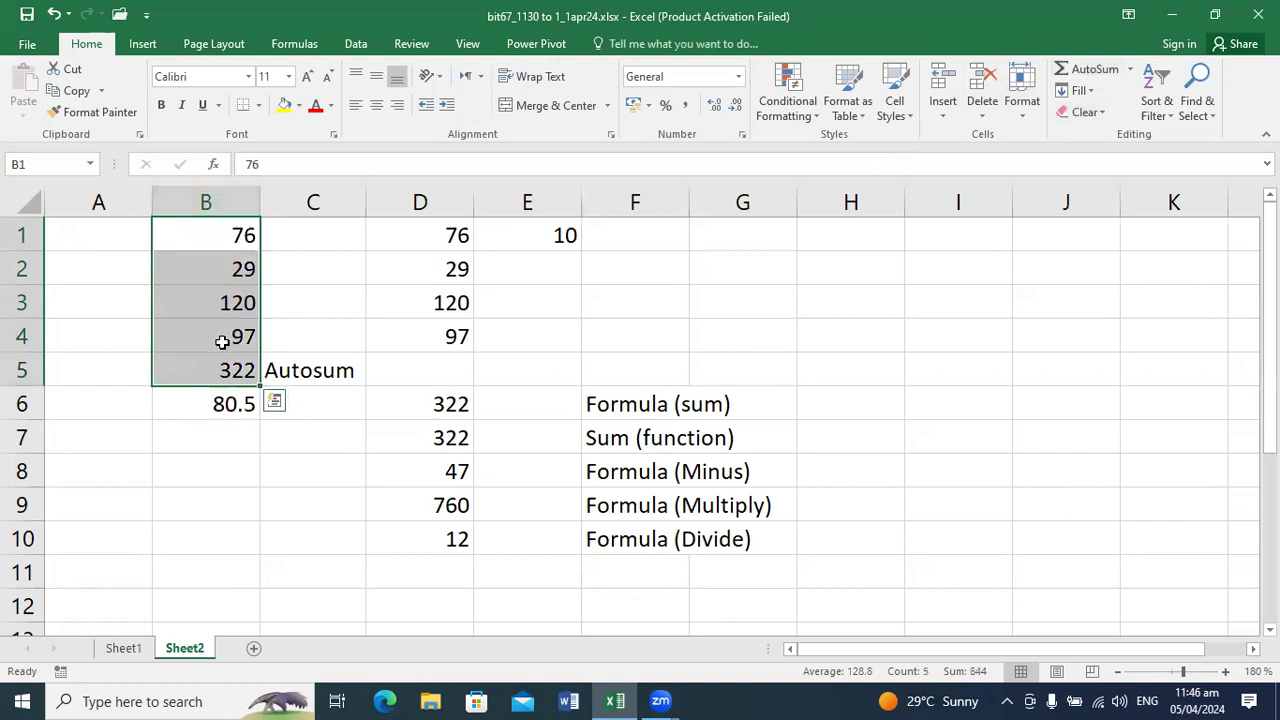
pyautogui.click(218, 393)
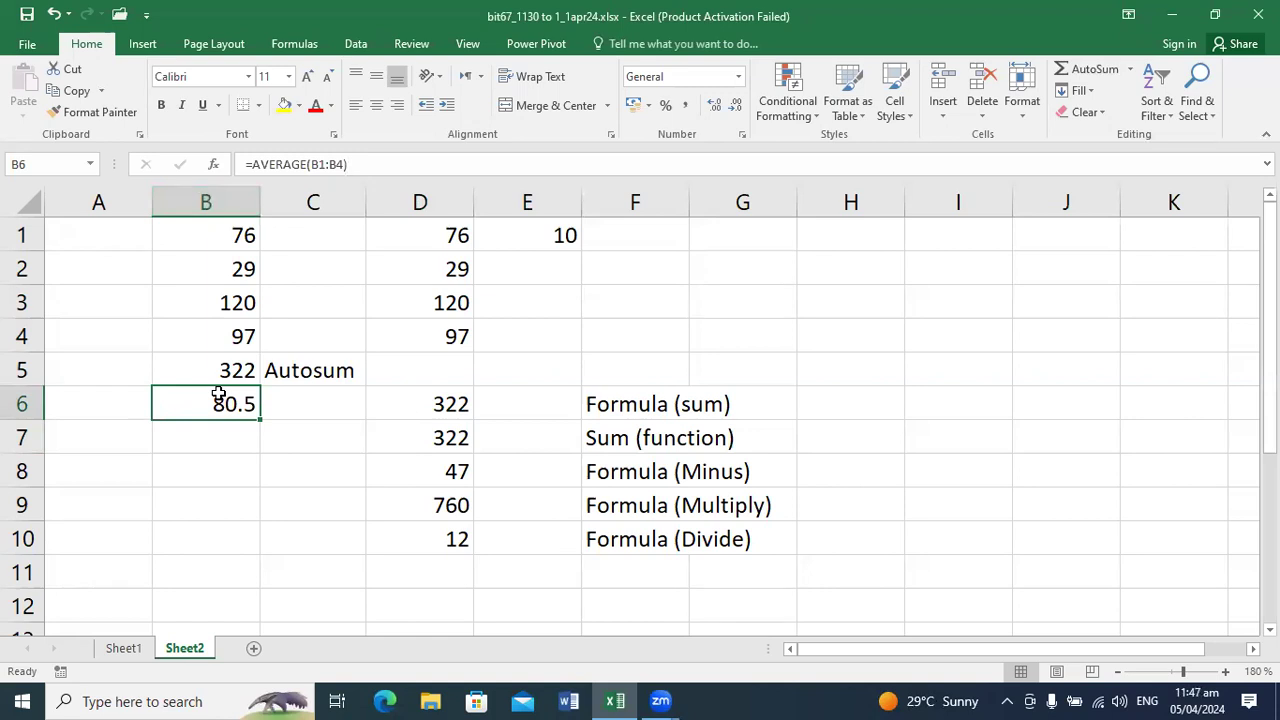
# Step: Enter the sample numbers 101, 0, 50 and 72 in cells I1 to I4
pyautogui.click(963, 240)
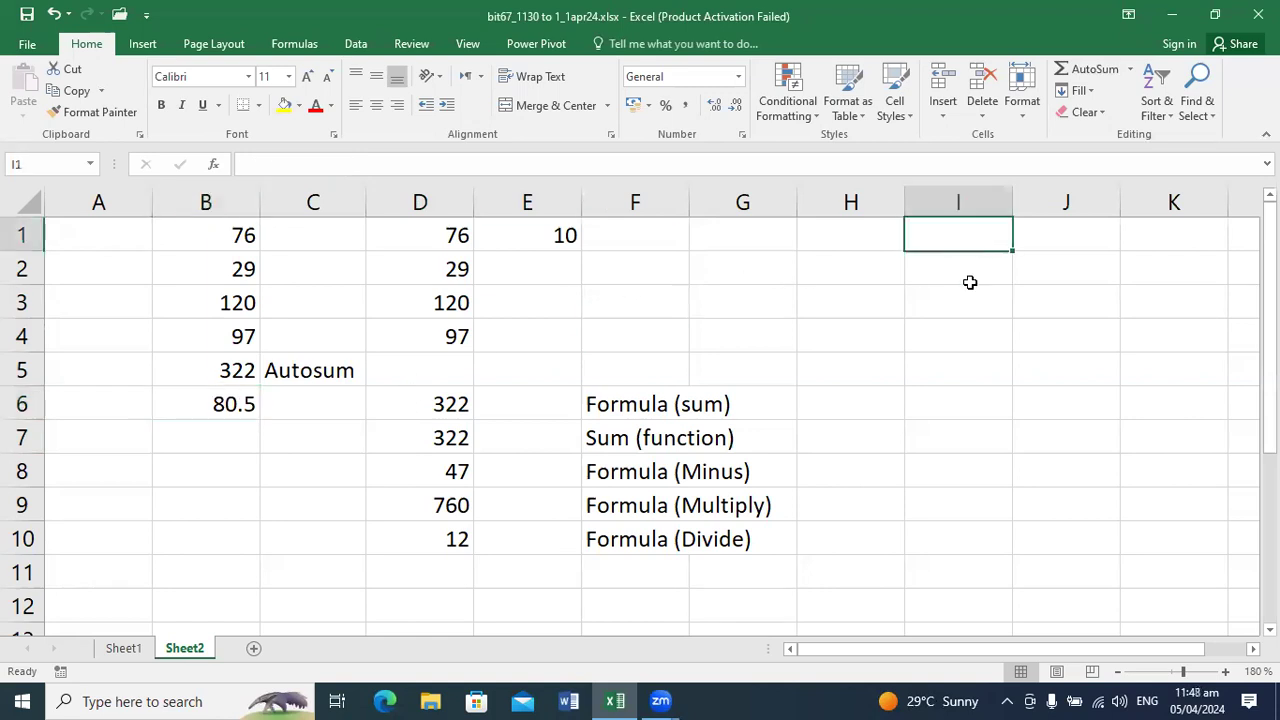
pyautogui.write('100')
pyautogui.press('Return')
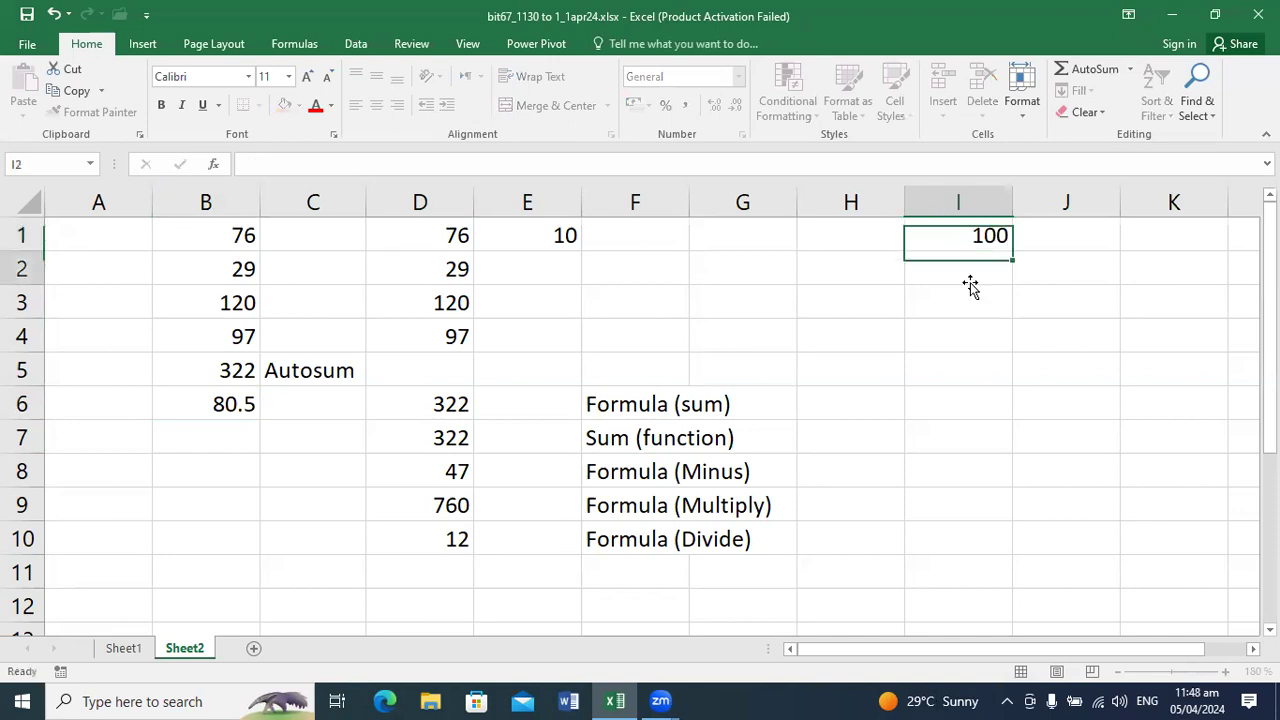
pyautogui.press('Up')
pyautogui.write('101')
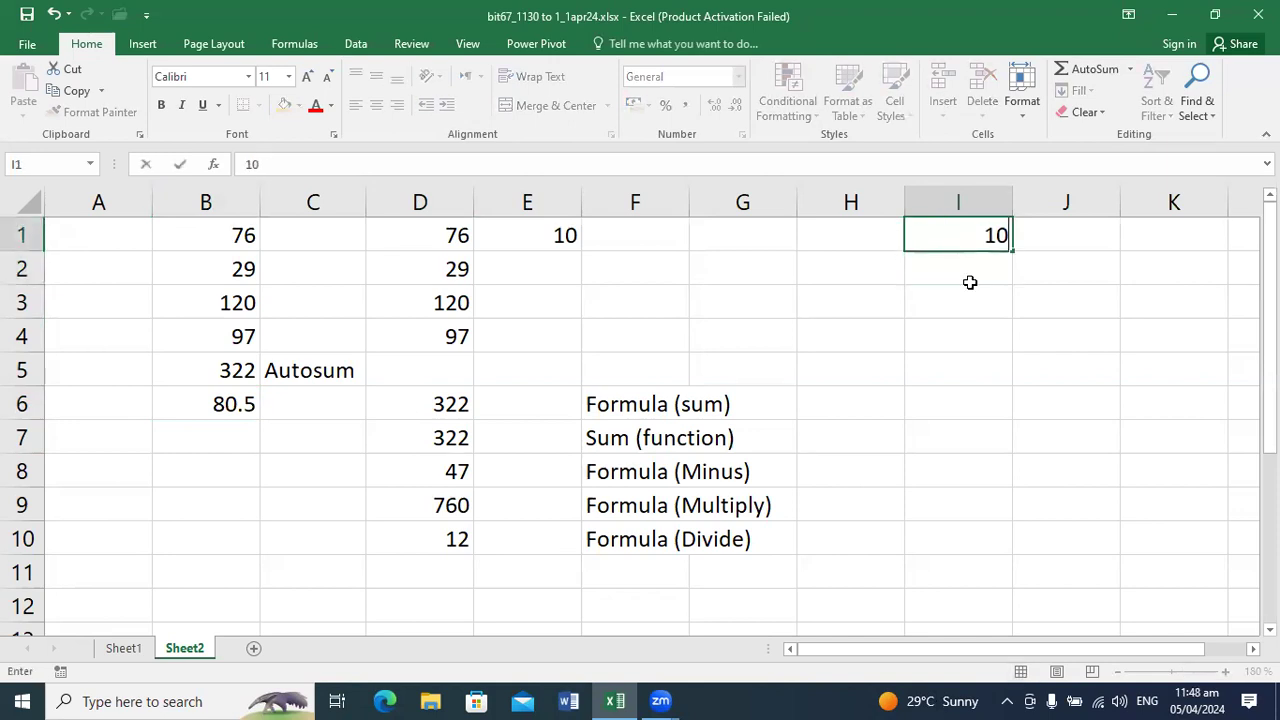
pyautogui.press('Return')
pyautogui.write('0')
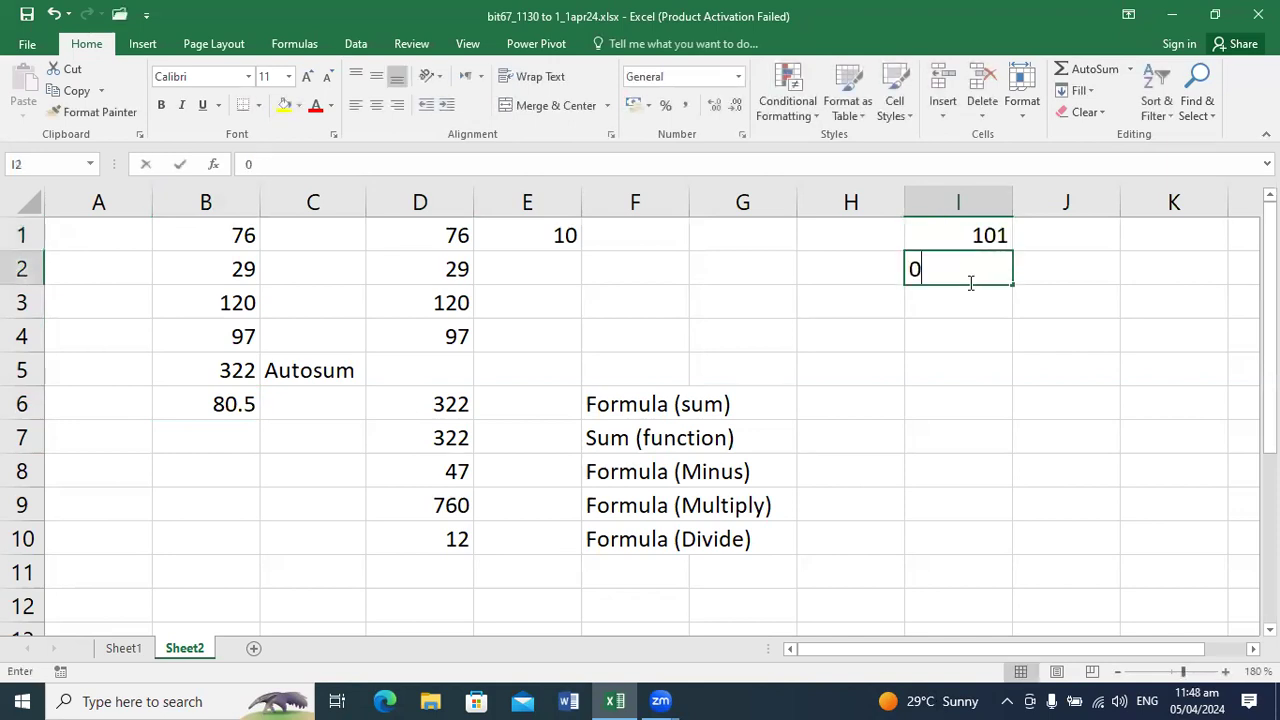
pyautogui.press('Return')
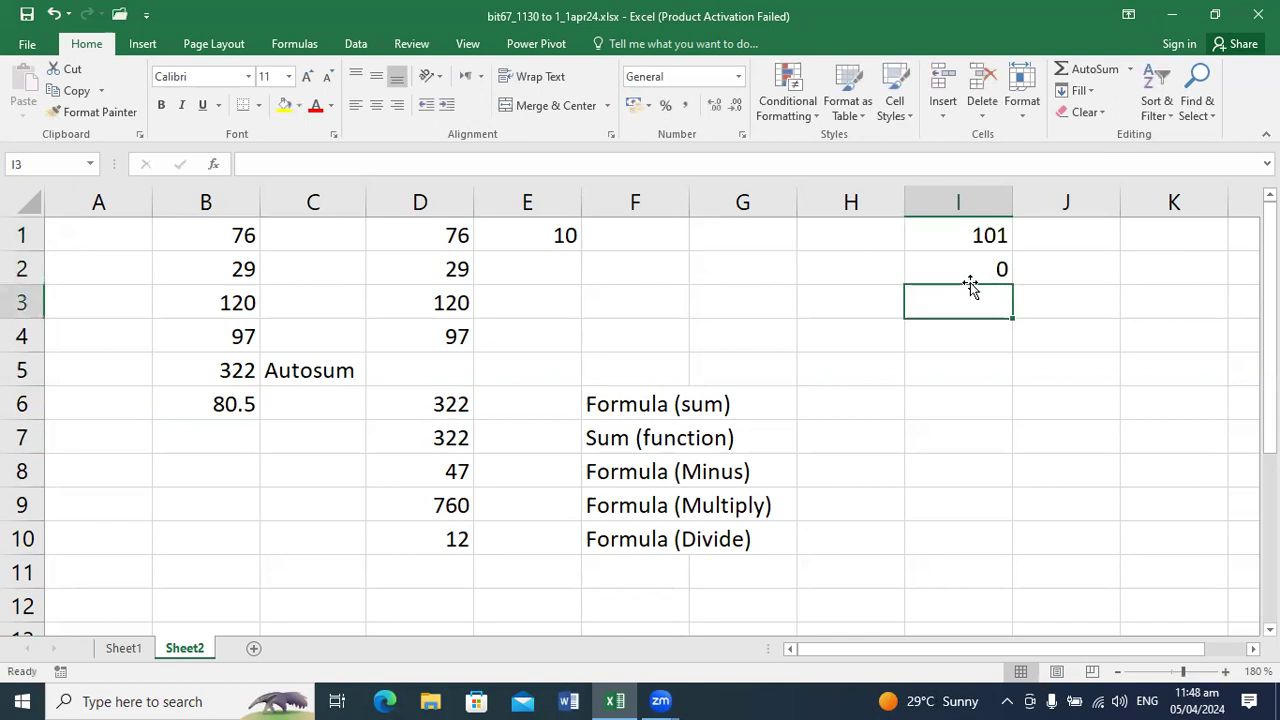
pyautogui.write('50')
pyautogui.press('Return')
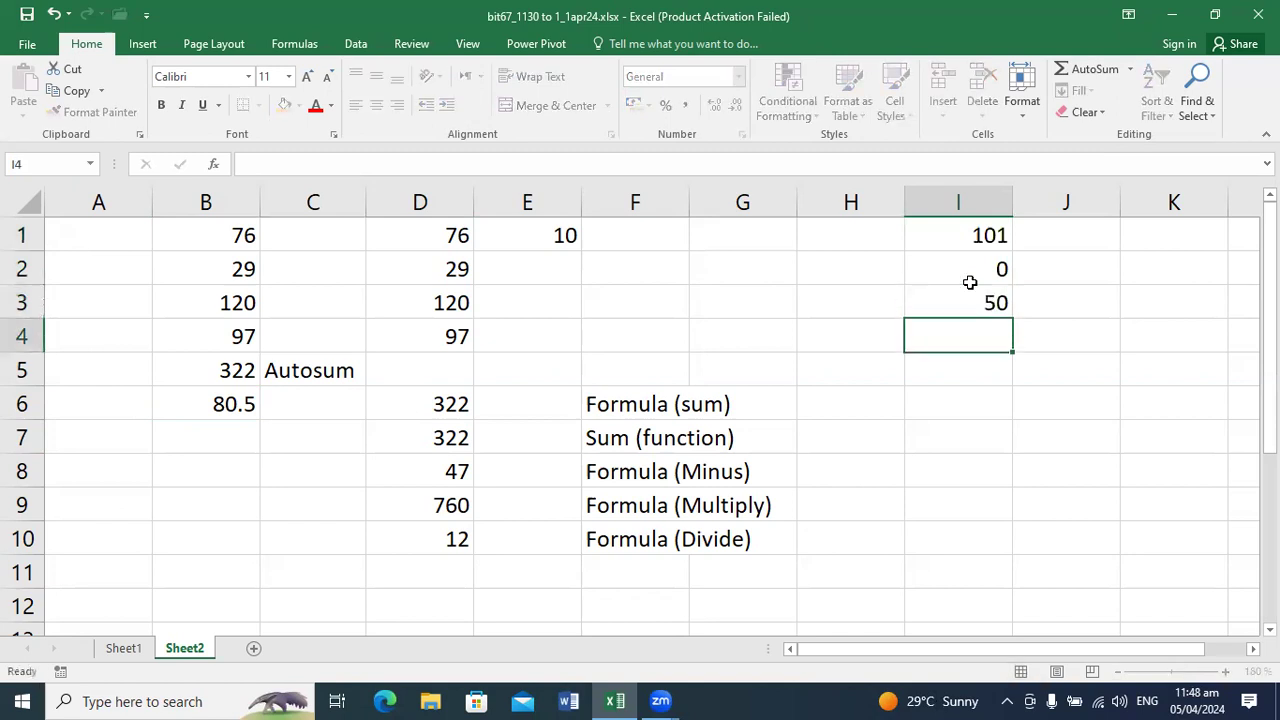
pyautogui.write('72')
pyautogui.press('Return')
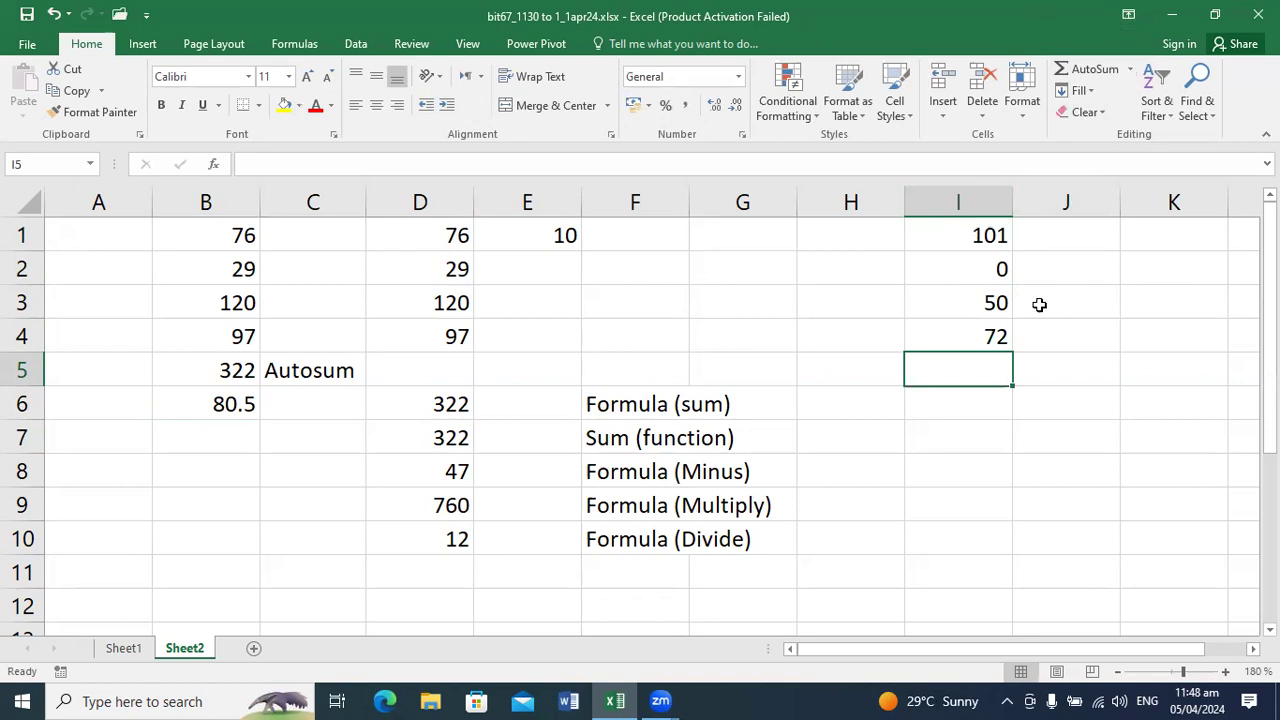
# Step: Calculate the average of I1:I4 in cell I5 with a manually written AVERAGE function and view its formula
pyautogui.write('=')
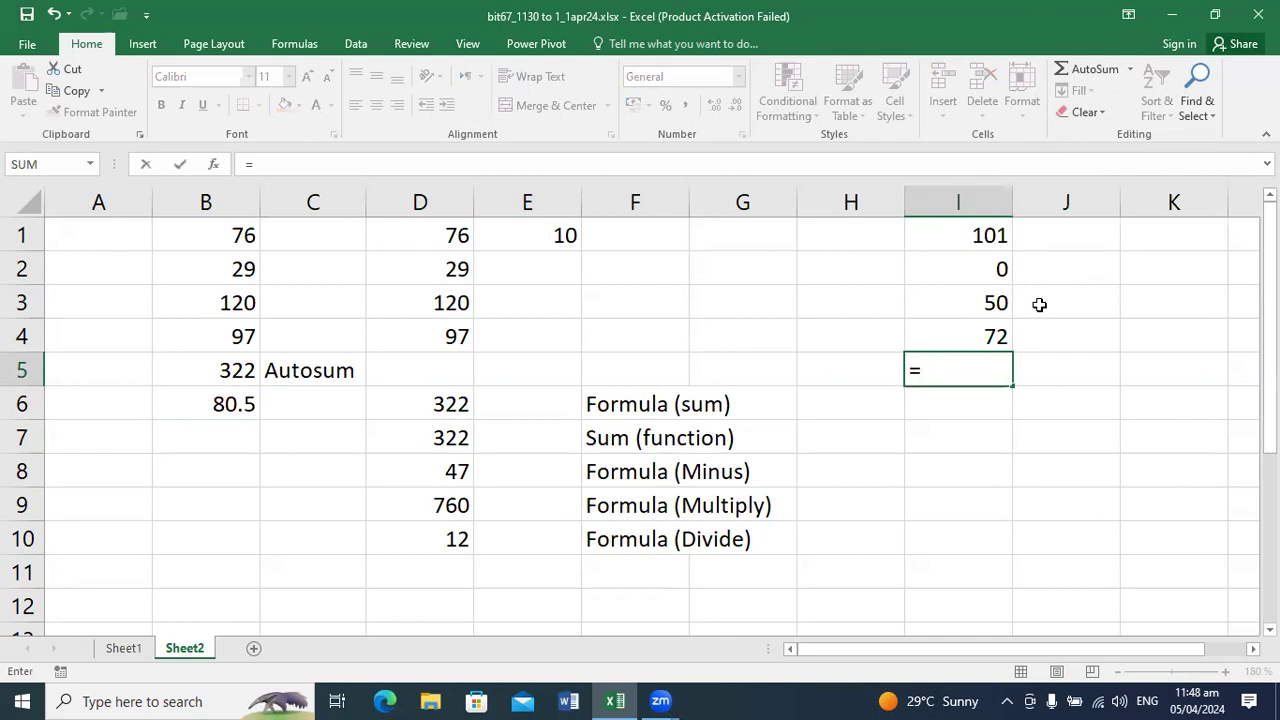
pyautogui.write('a')
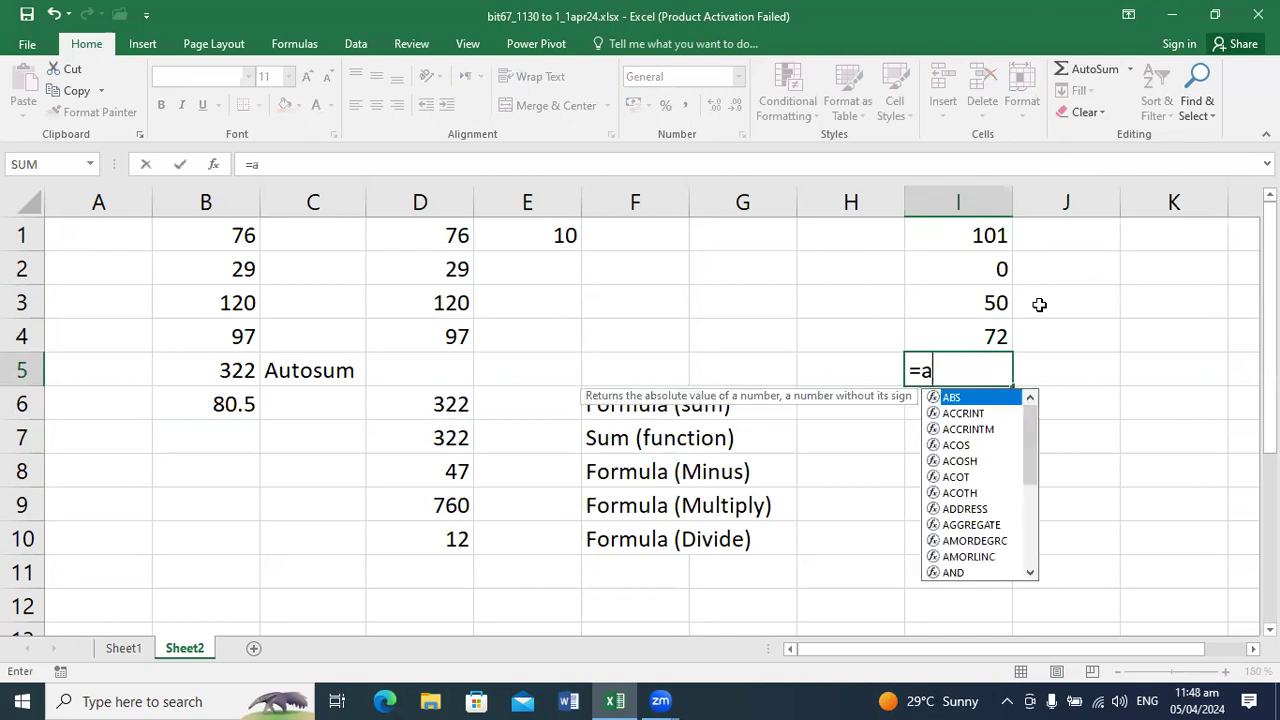
pyautogui.write('ver')
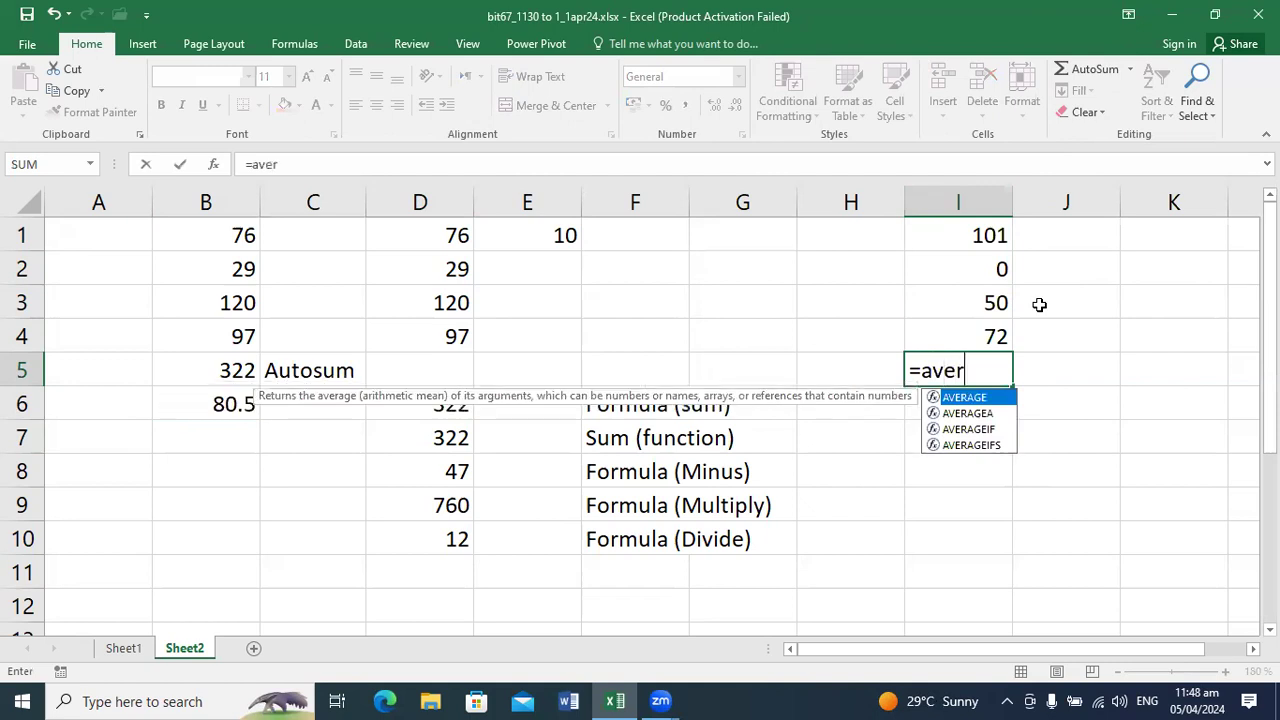
pyautogui.write('age(')
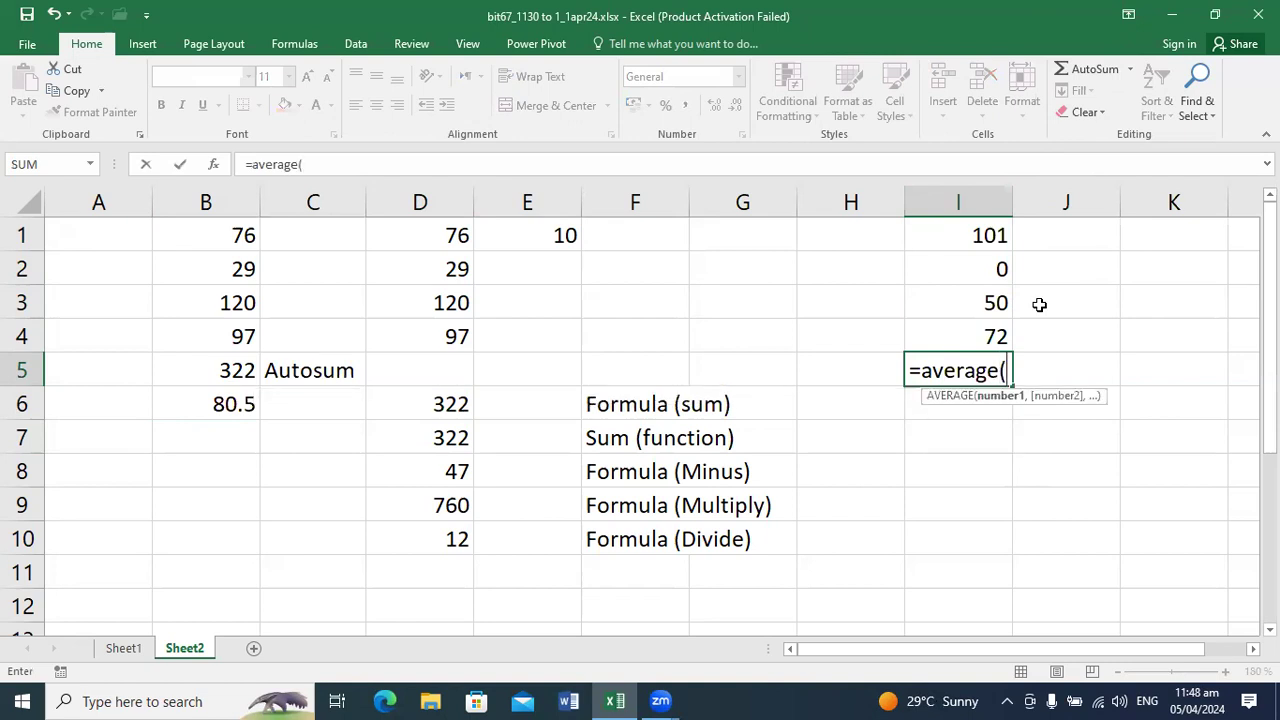
pyautogui.moveTo(986, 238); pyautogui.dragTo(982, 337)
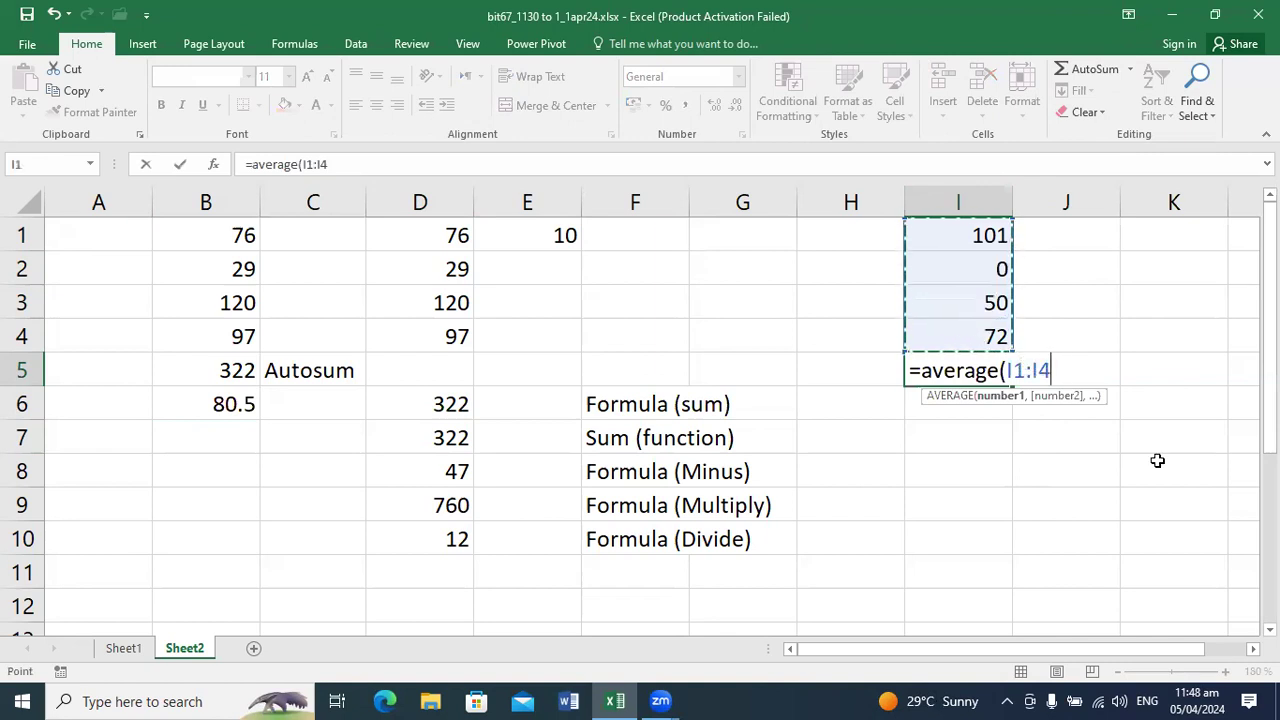
pyautogui.press('Return')
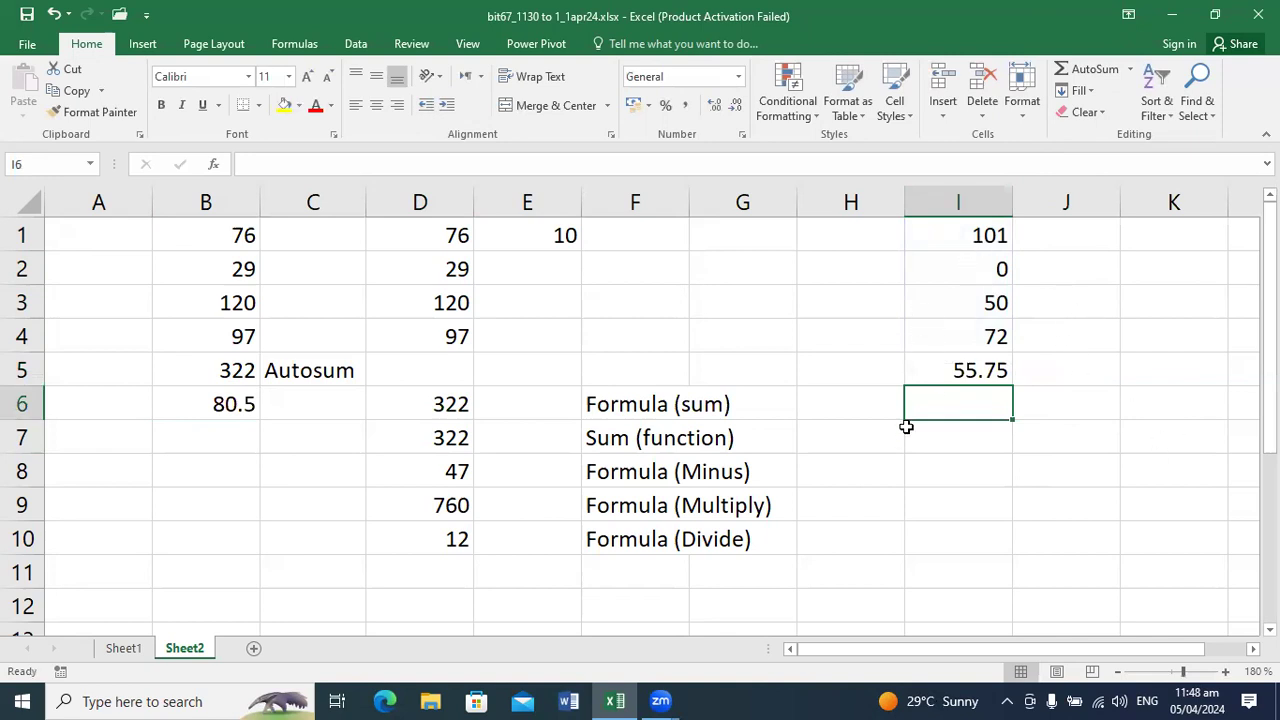
pyautogui.click(932, 375)
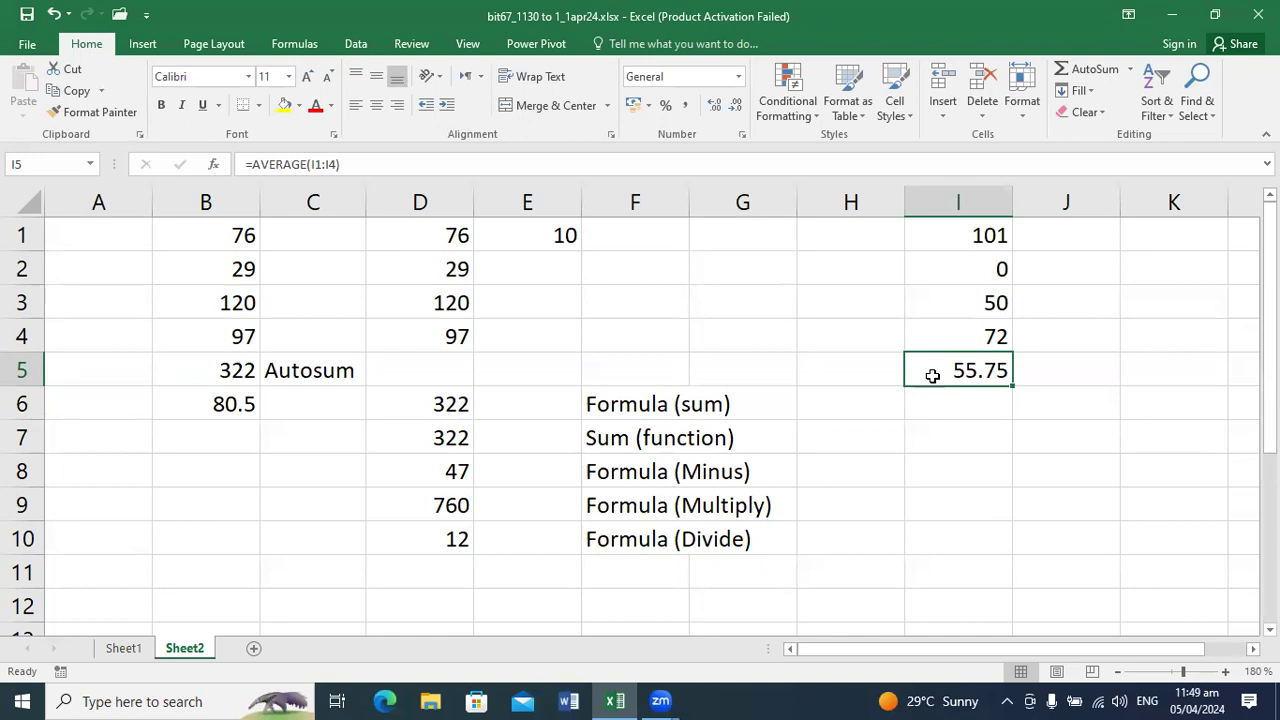
# Step: Label the average in column B by entering Average in cell C6
pyautogui.press('Down')
pyautogui.press('Left')
pyautogui.press('Left')
pyautogui.press('Left')
pyautogui.press('Left')
pyautogui.press('Left')
pyautogui.press('Left')
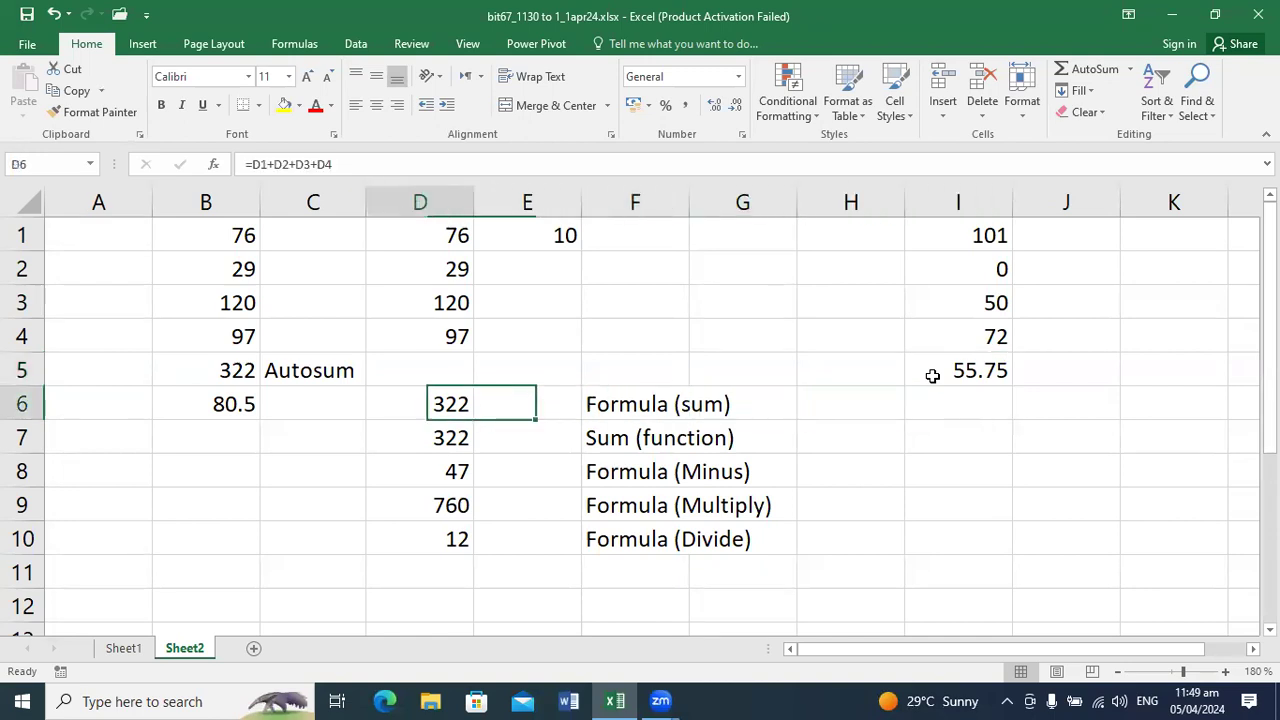
pyautogui.write('Average')
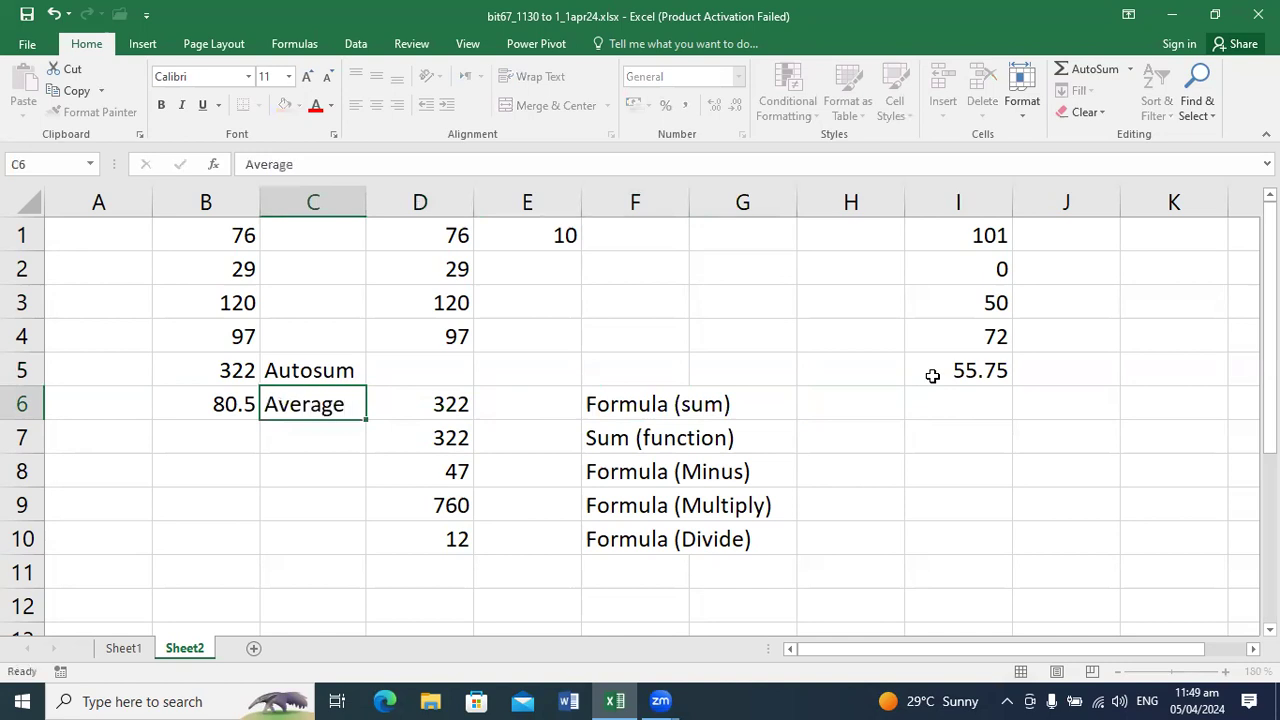
pyautogui.press('Return')
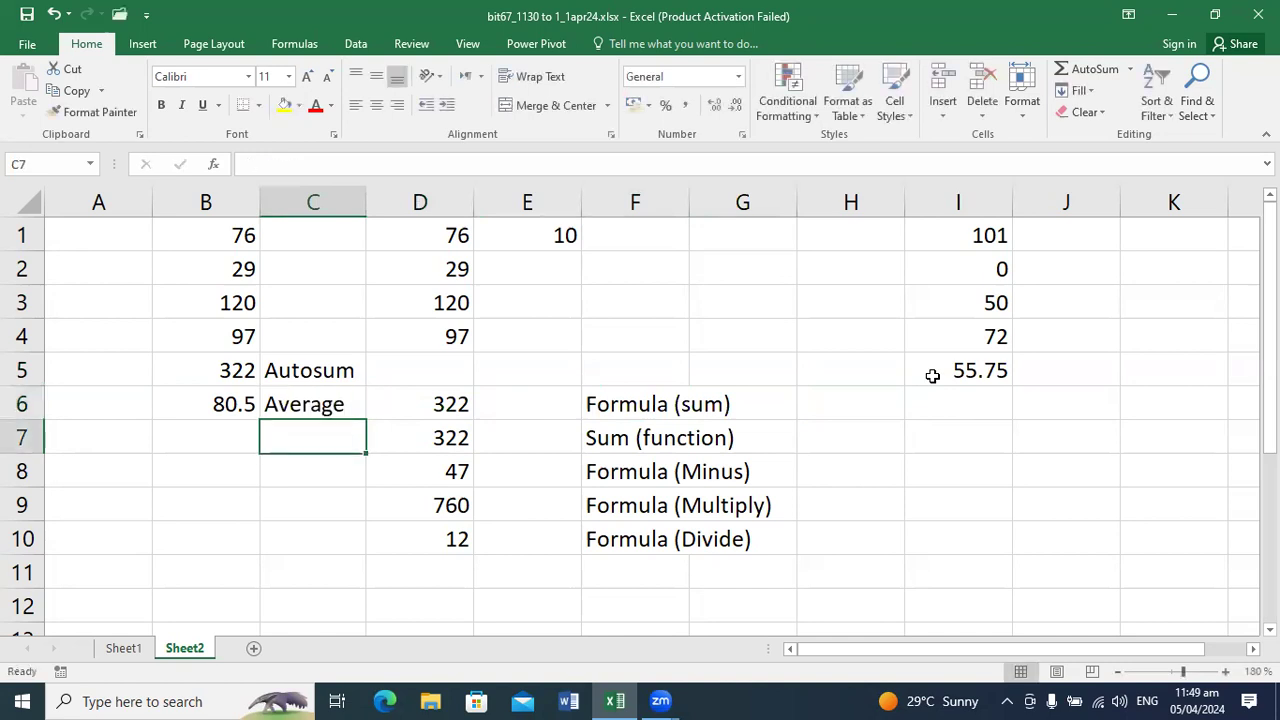
pyautogui.click(998, 375)
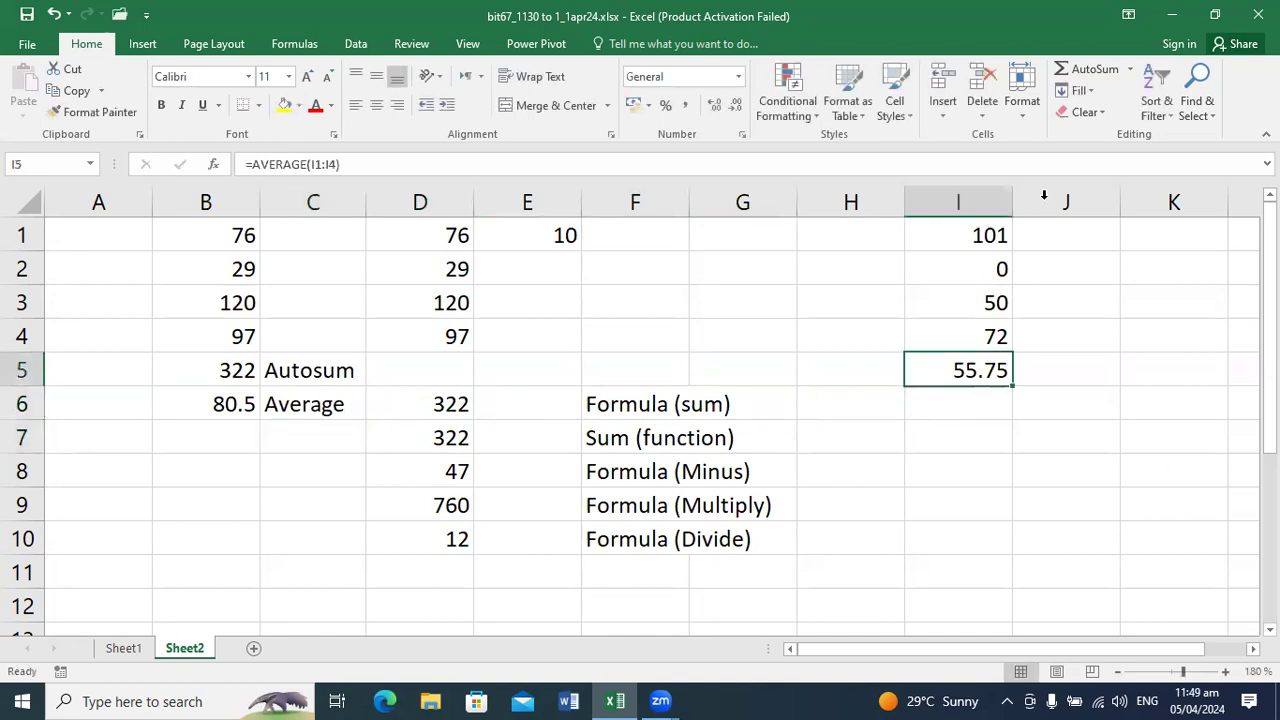
pyautogui.click(1132, 70)
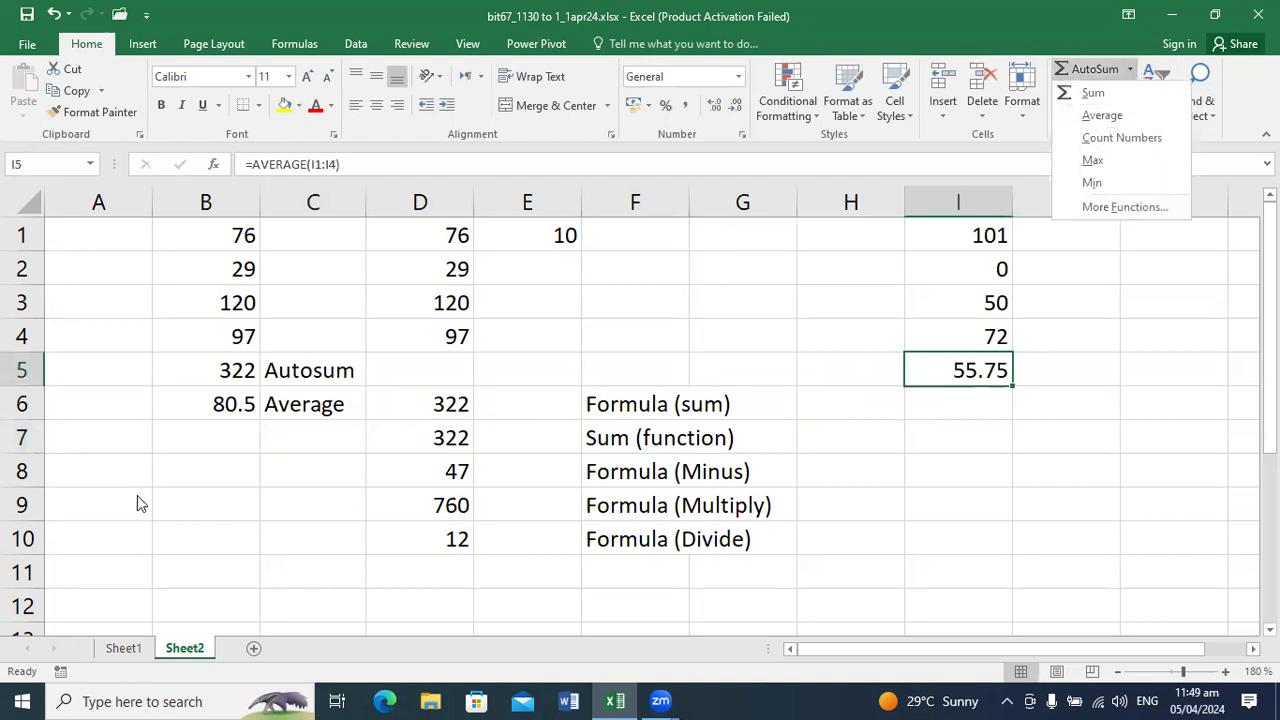
pyautogui.click(296, 358)
# Step: Count the values in B1:B4 into cell B7 with AutoSum's Count Numbers option
pyautogui.moveTo(228, 238); pyautogui.dragTo(232, 330)
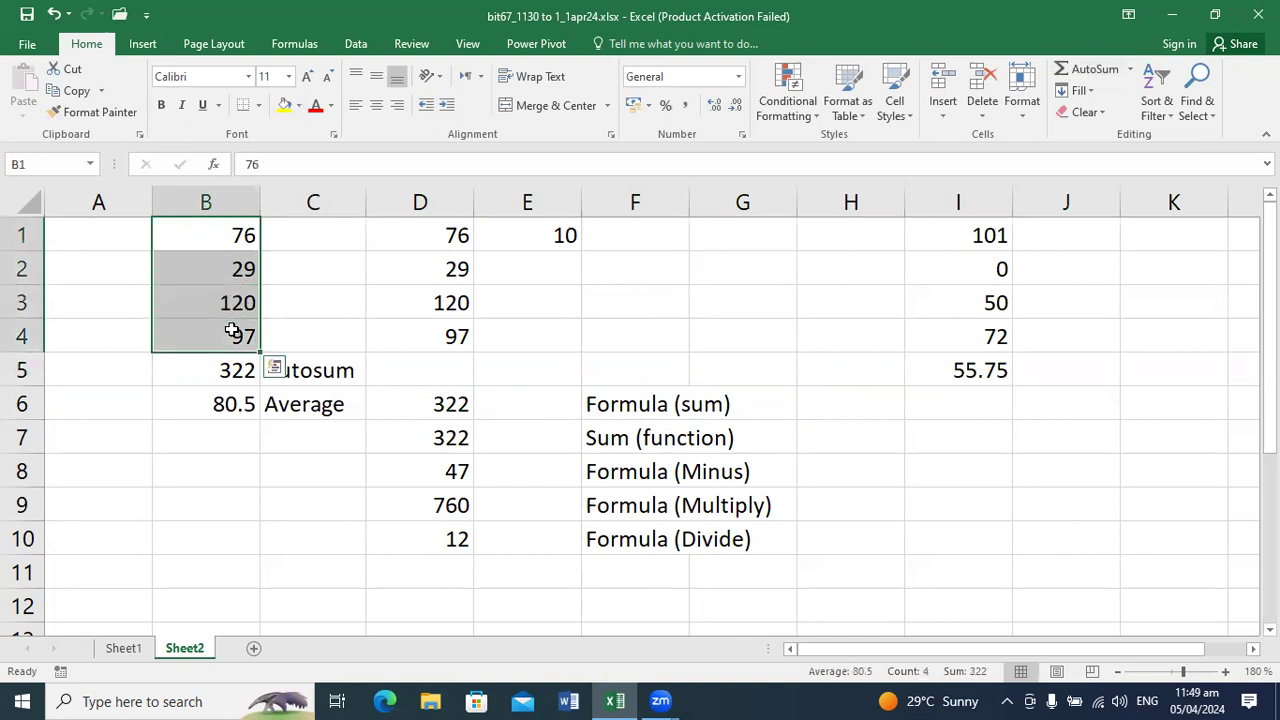
pyautogui.click(1130, 69)
pyautogui.click(1094, 137)
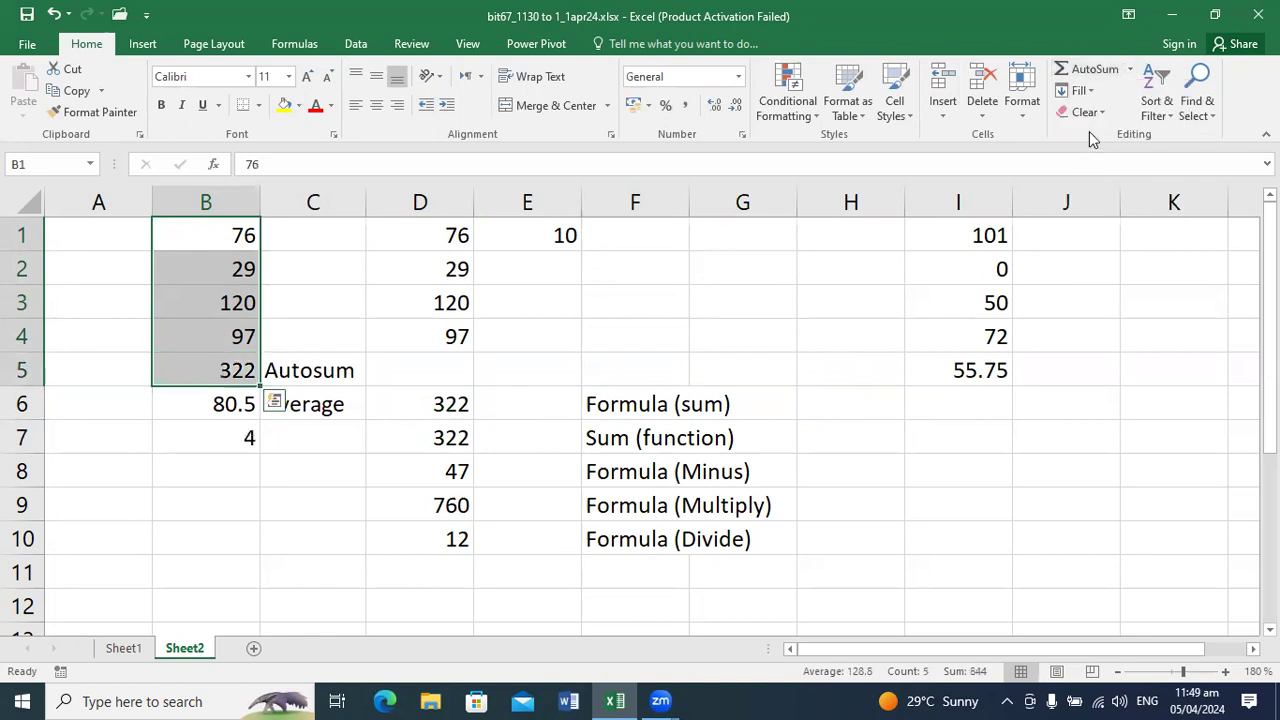
# Step: Label the count by entering count Number in cell C7 and view the formula in B7
pyautogui.click(313, 425)
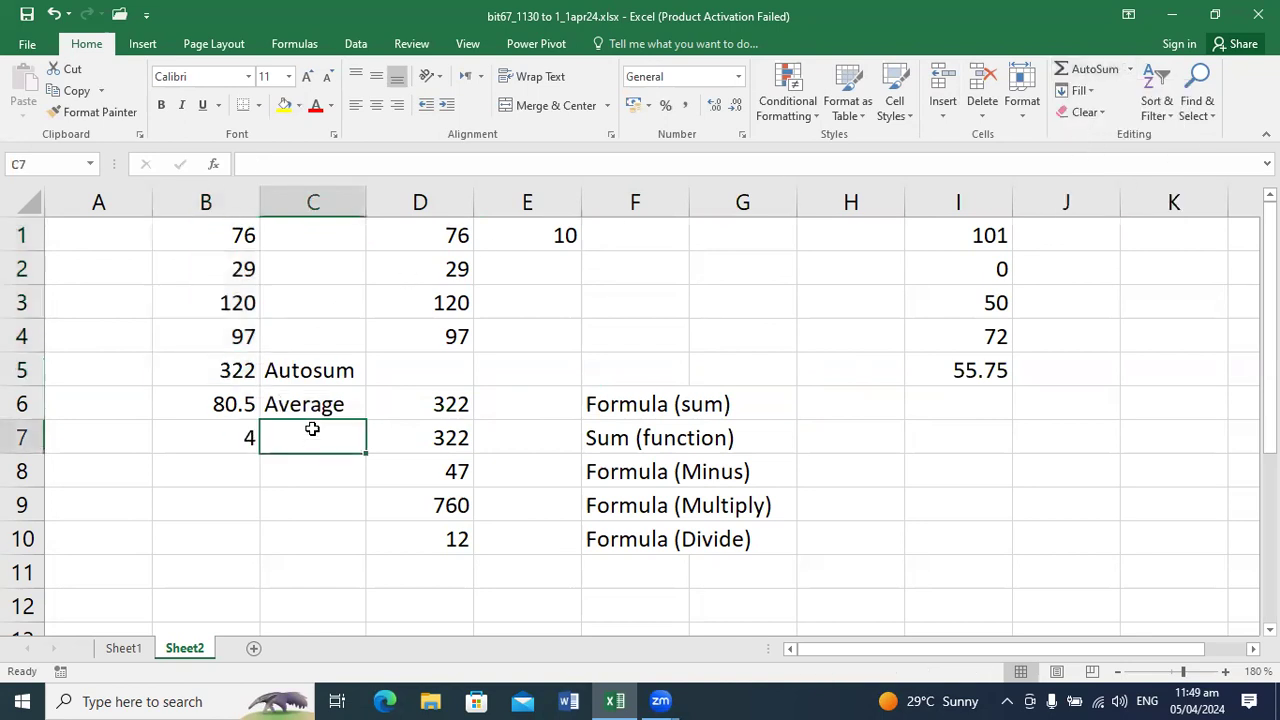
pyautogui.write('count ')
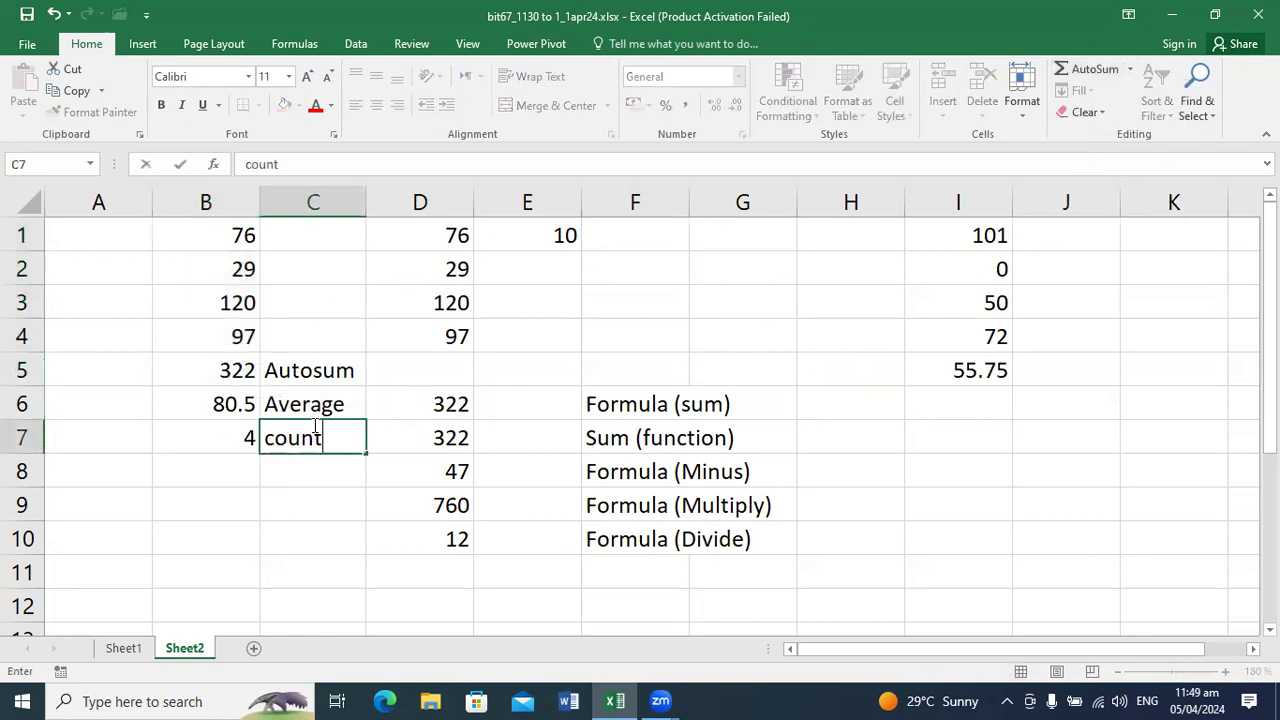
pyautogui.write('Number')
pyautogui.press('Return')
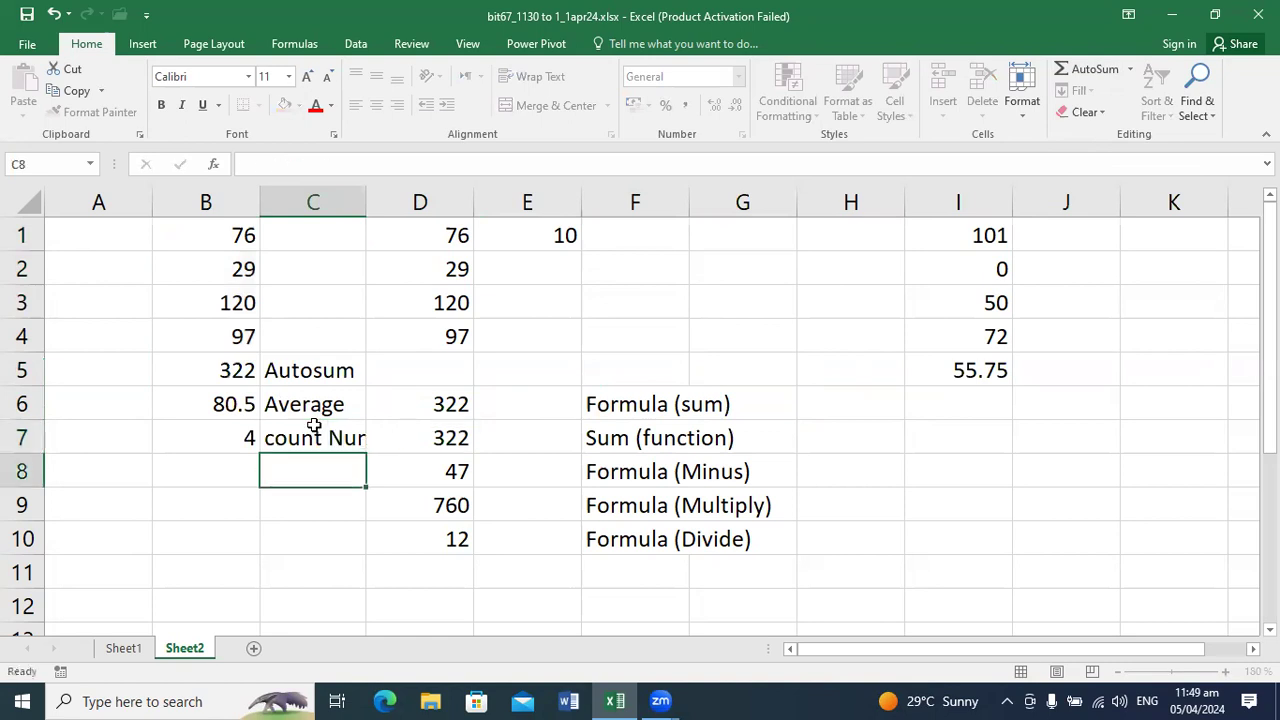
pyautogui.click(243, 441)
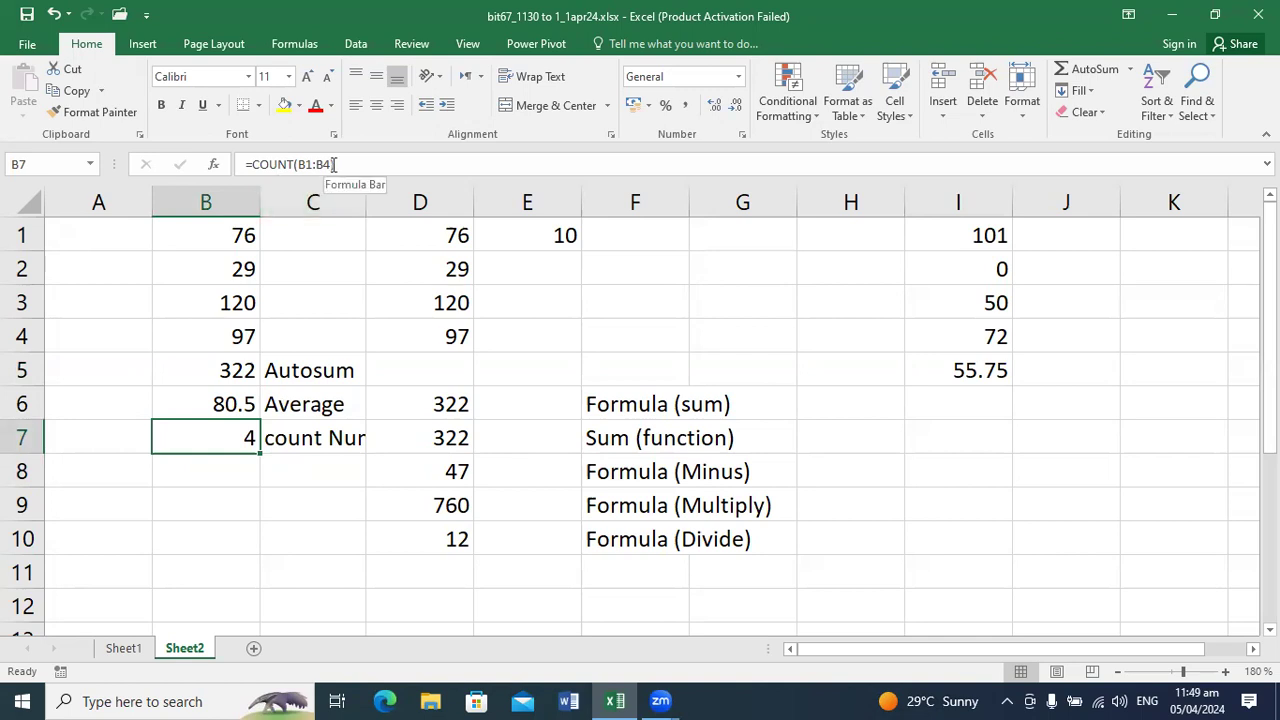
# Step: Find the maximum of B1:B4 into cell B8 with AutoSum's Max option and label it Max in C8
pyautogui.moveTo(237, 232); pyautogui.dragTo(231, 347)
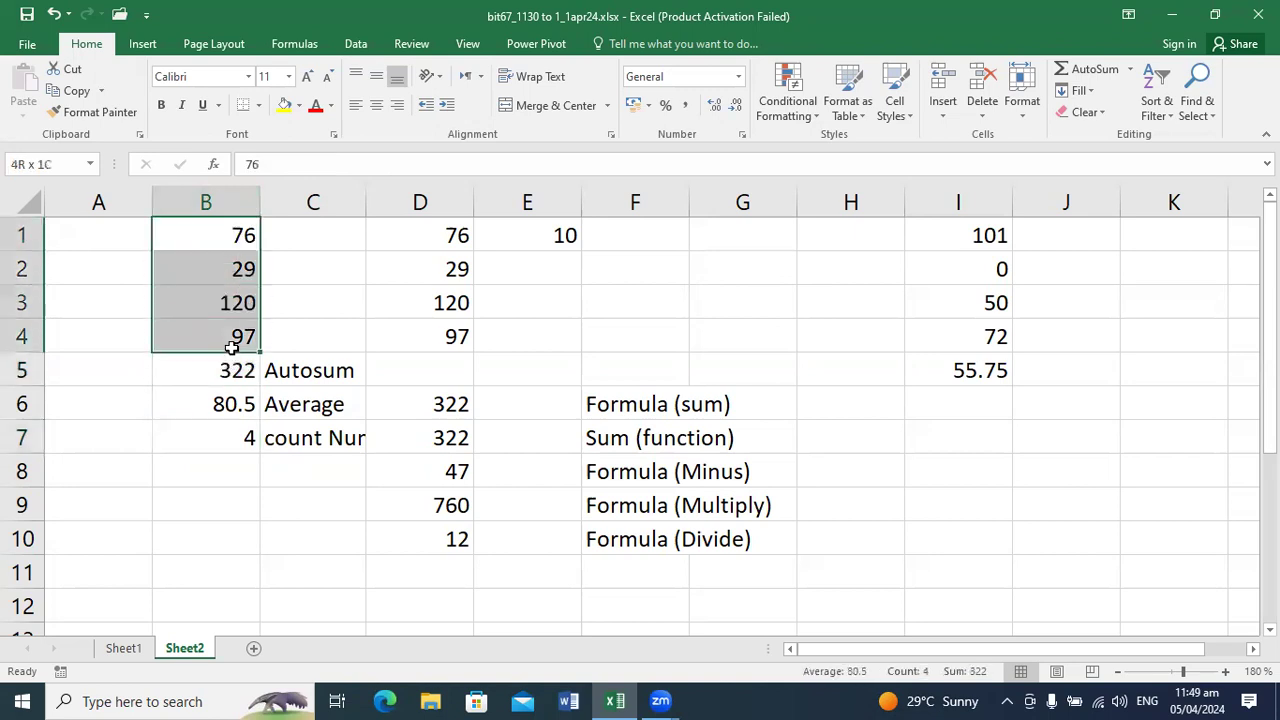
pyautogui.click(1130, 69)
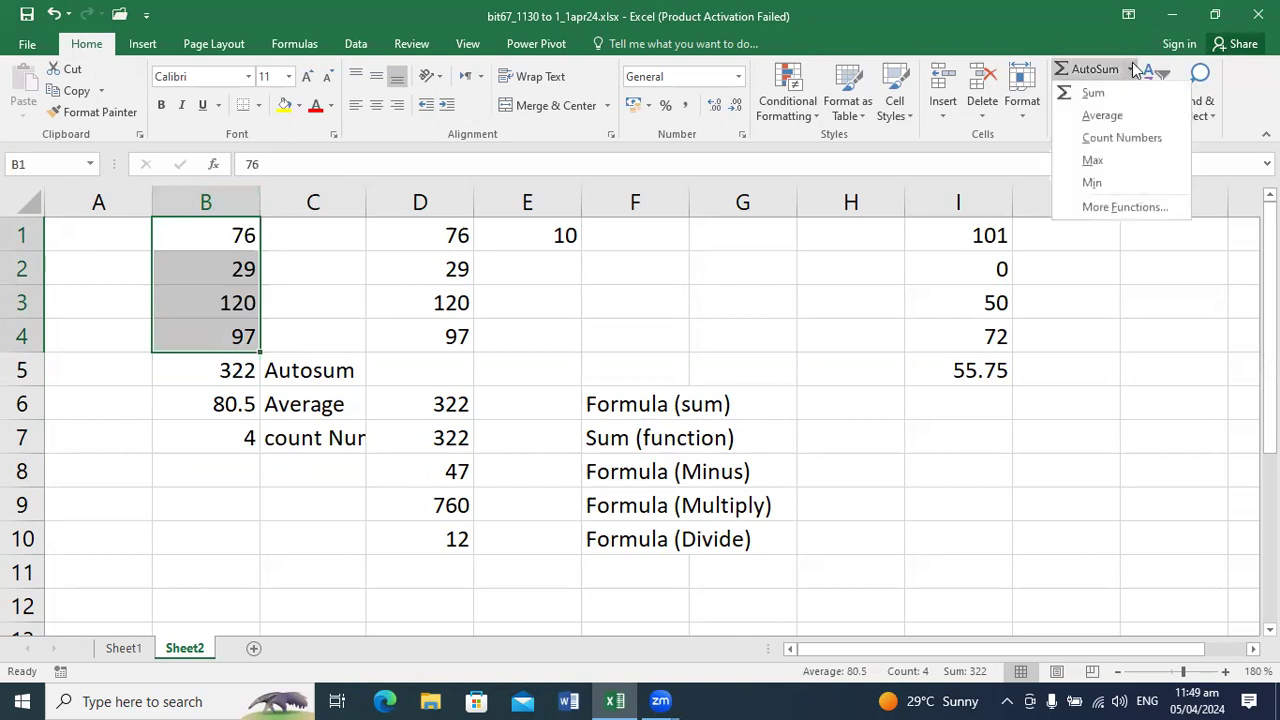
pyautogui.click(1115, 159)
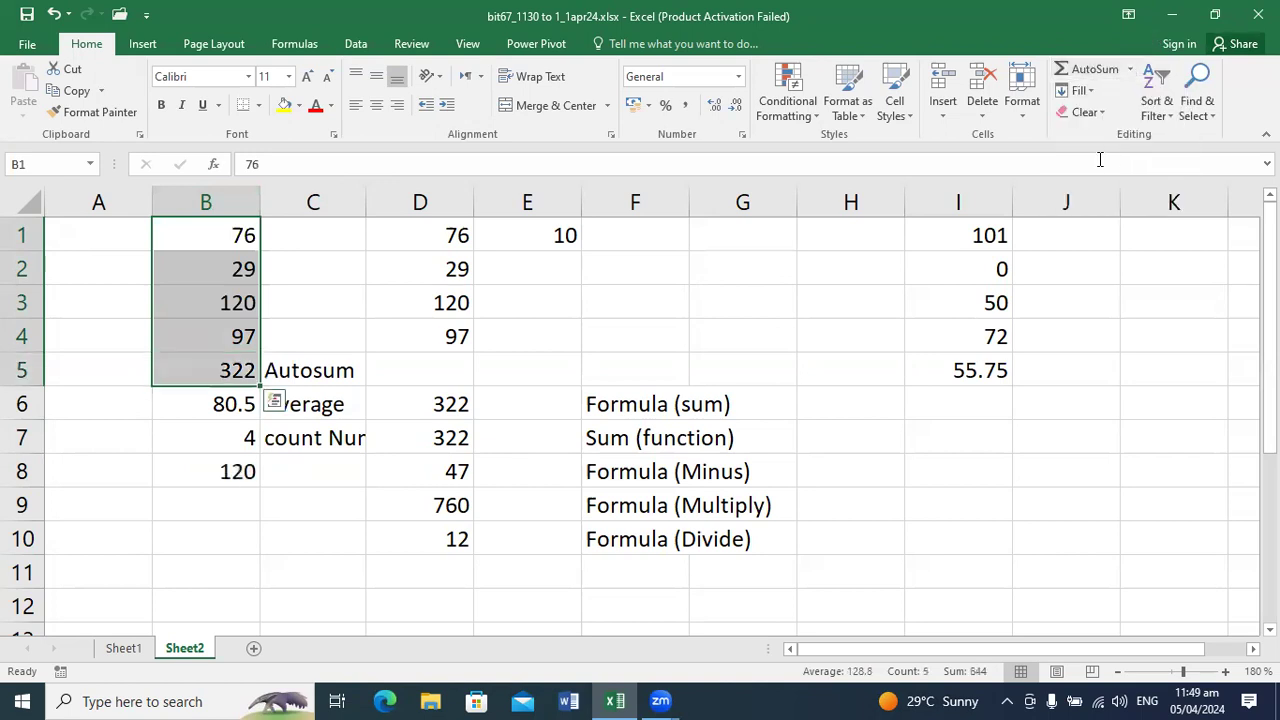
pyautogui.moveTo(280, 488); pyautogui.dragTo(322, 468)
pyautogui.click(324, 468)
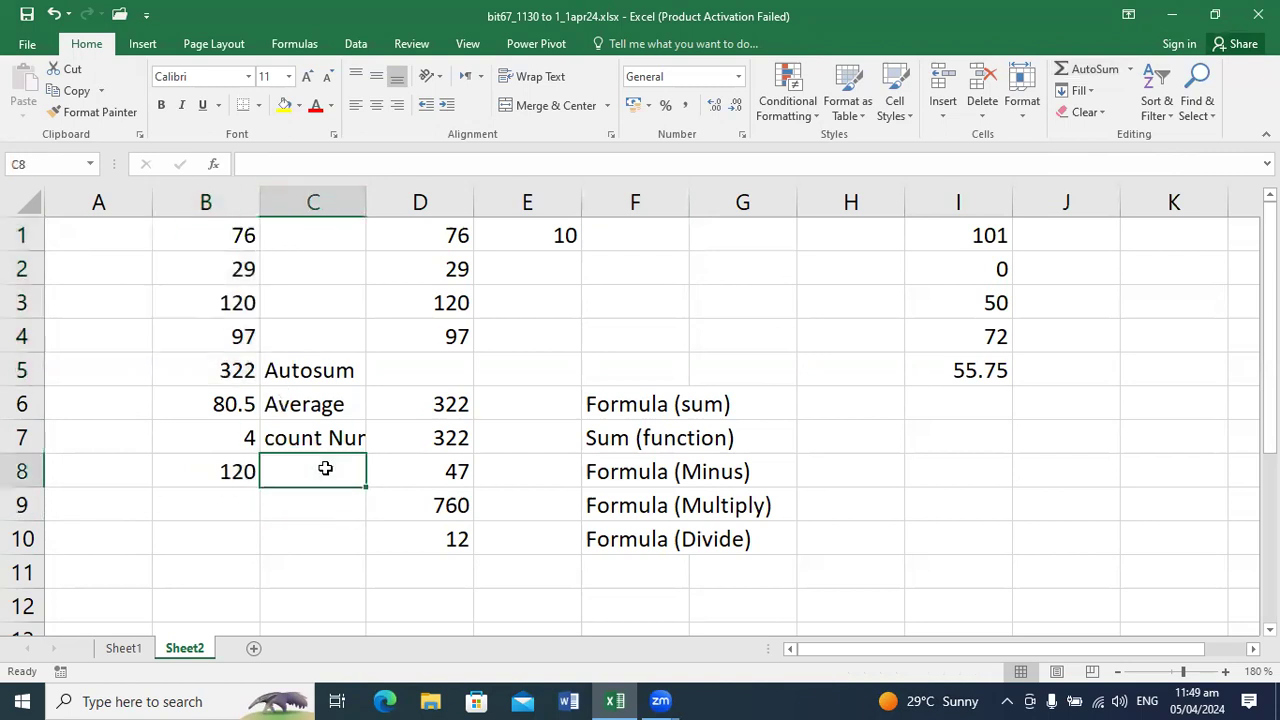
pyautogui.write('Max')
pyautogui.press('Return')
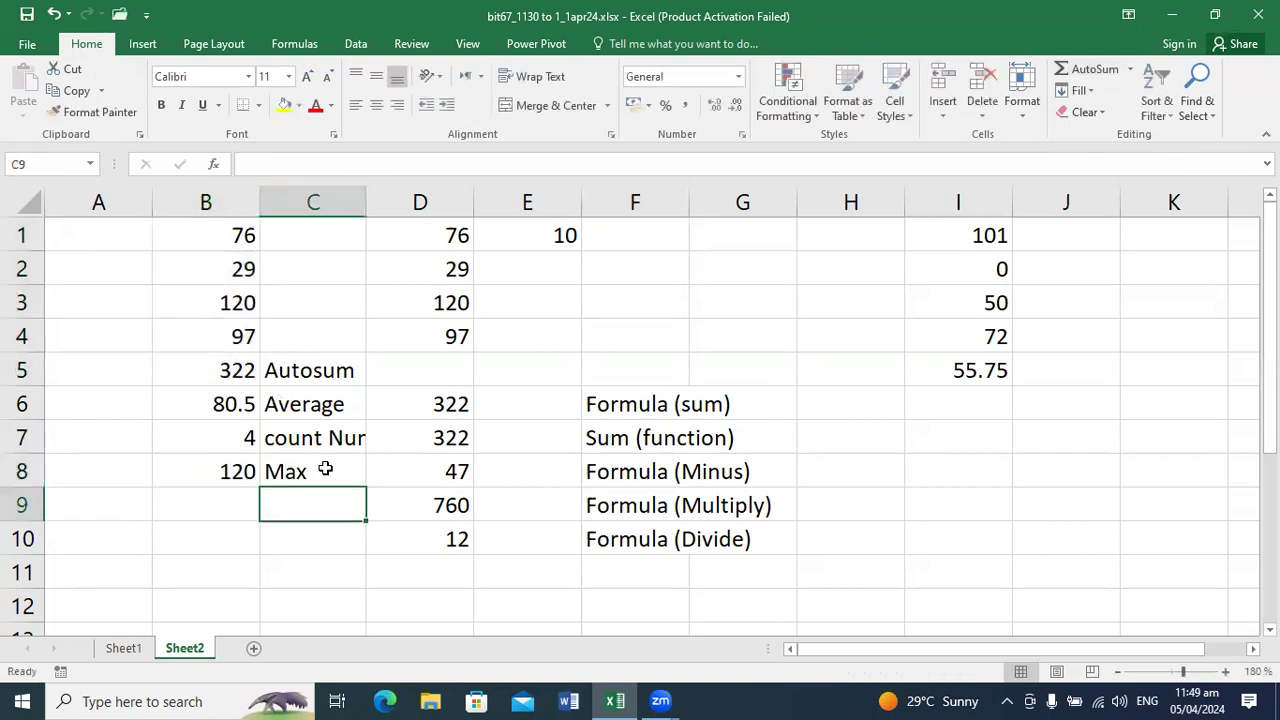
# Step: Find the minimum of B1:B4 into cell B9 with AutoSum's Min option and label it Min in C9
pyautogui.press('Left')
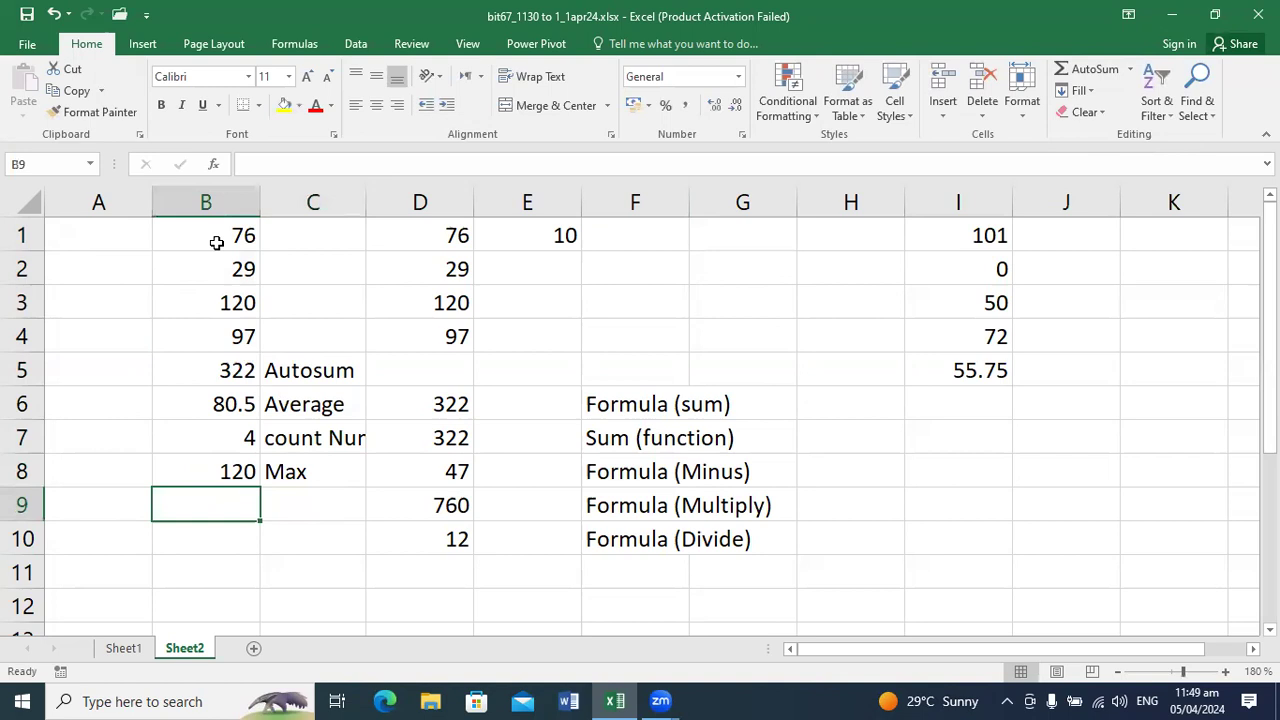
pyautogui.moveTo(214, 242); pyautogui.dragTo(222, 331)
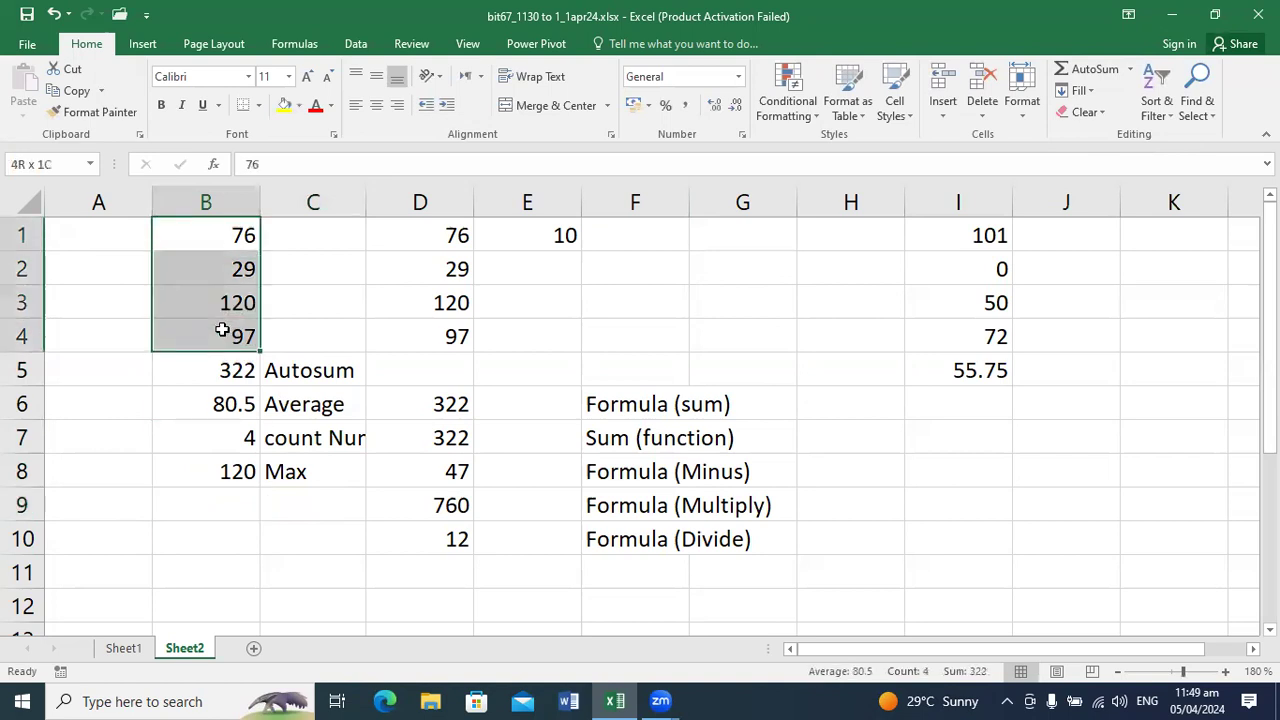
pyautogui.click(1145, 85)
pyautogui.click(1131, 68)
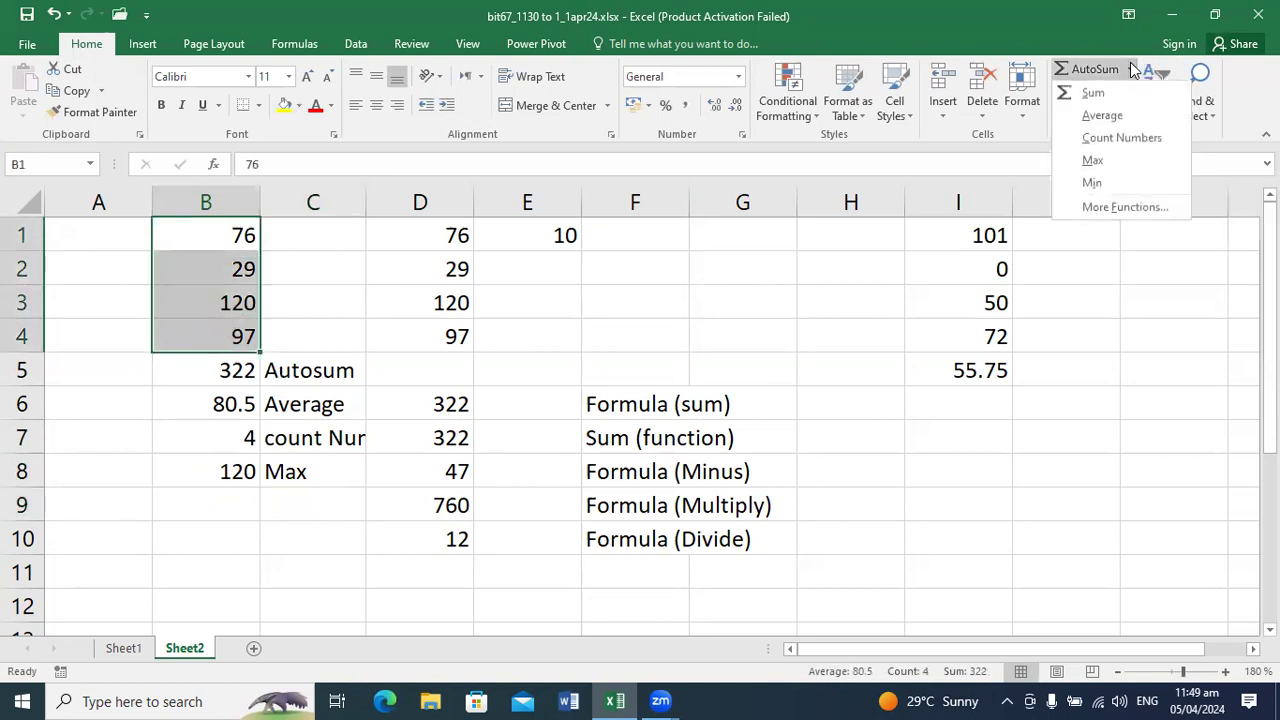
pyautogui.click(1090, 181)
pyautogui.click(338, 510)
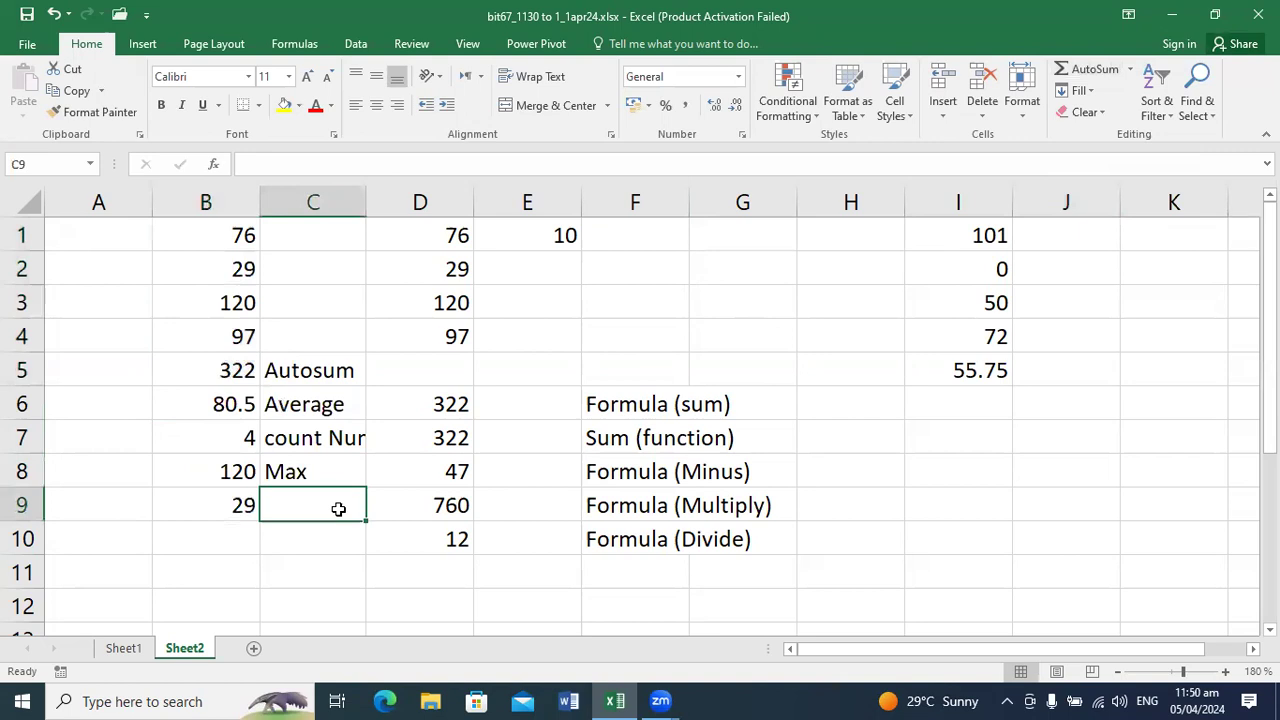
pyautogui.write('Min')
pyautogui.press('Return')
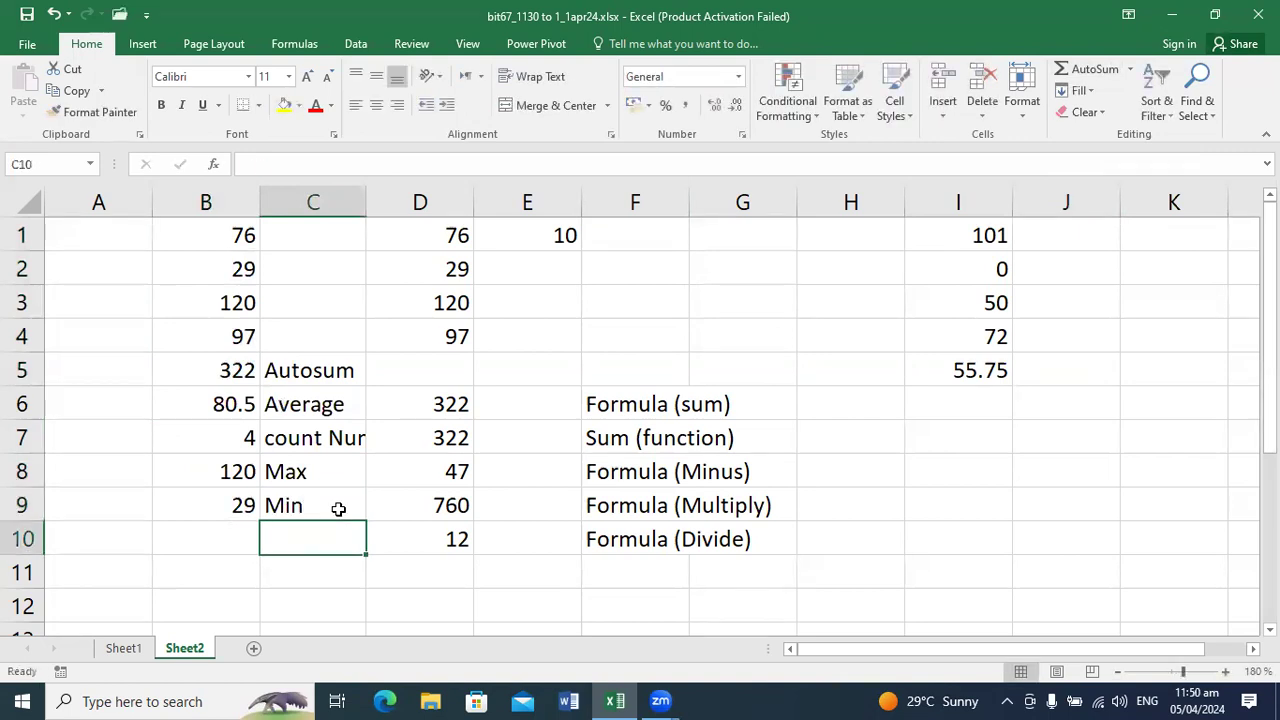
# Step: Replace the label in cell C7 with Count
pyautogui.click(301, 435)
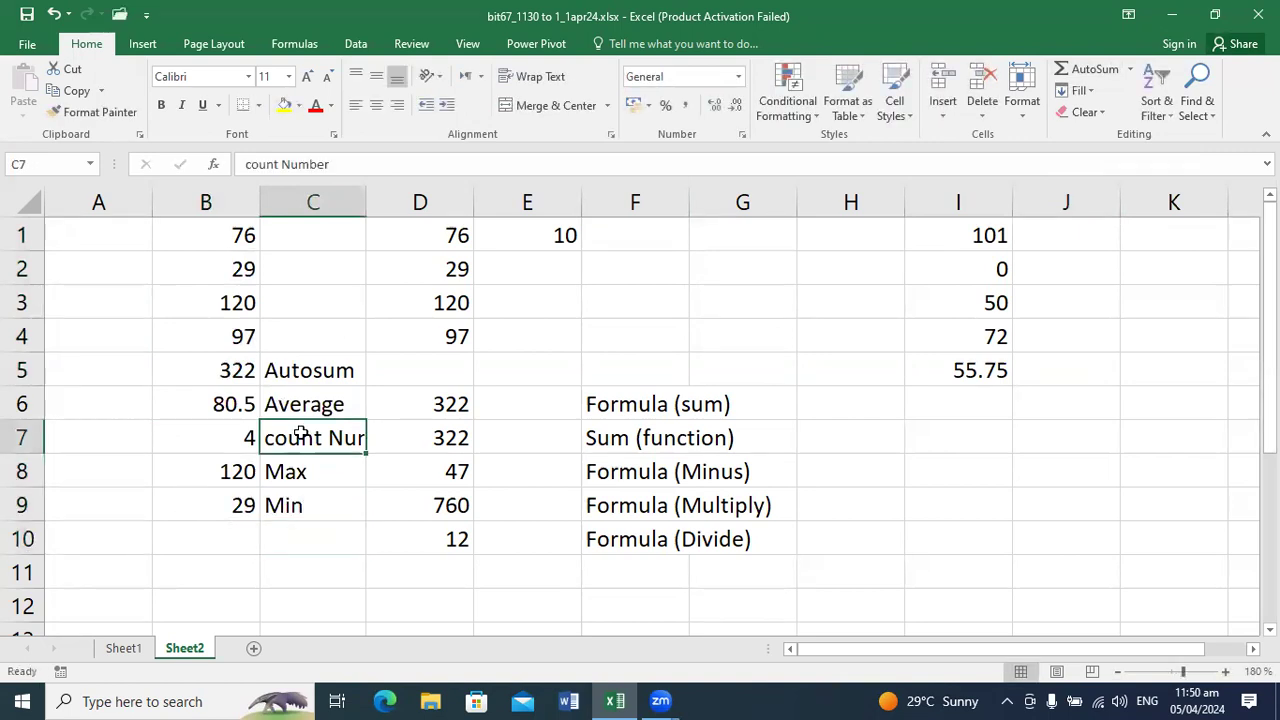
pyautogui.write('Count')
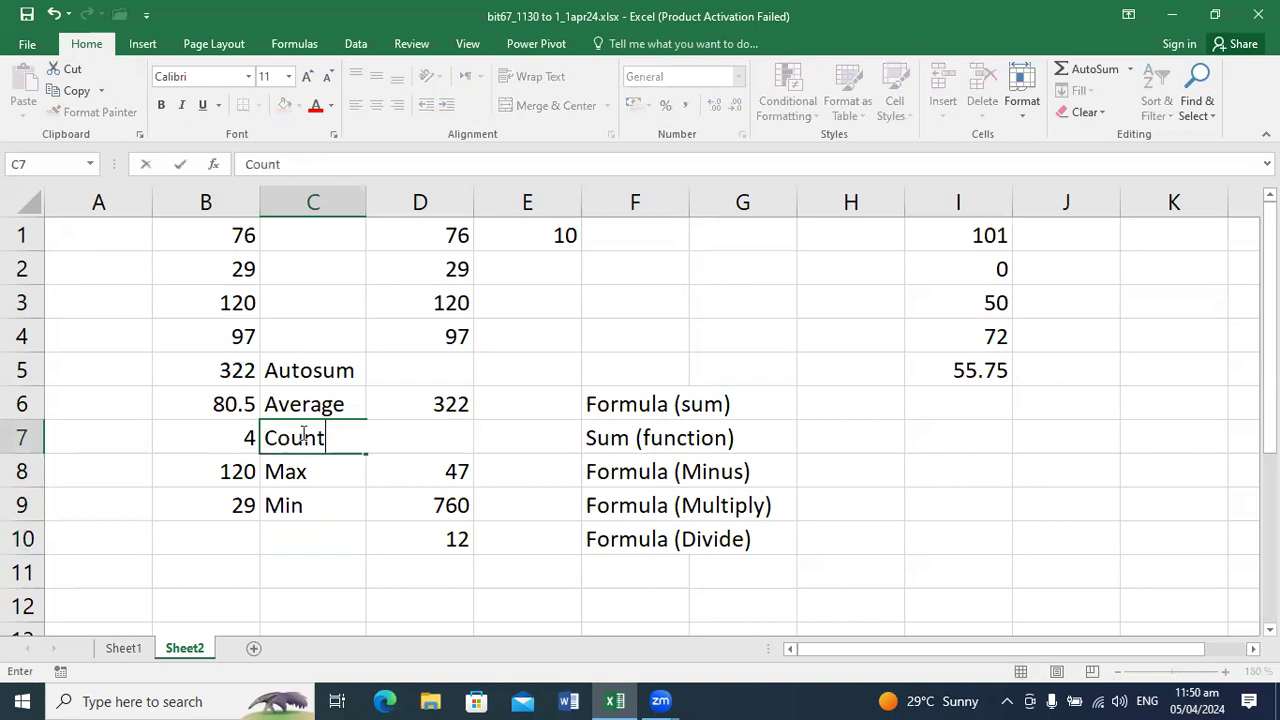
pyautogui.press('Return')
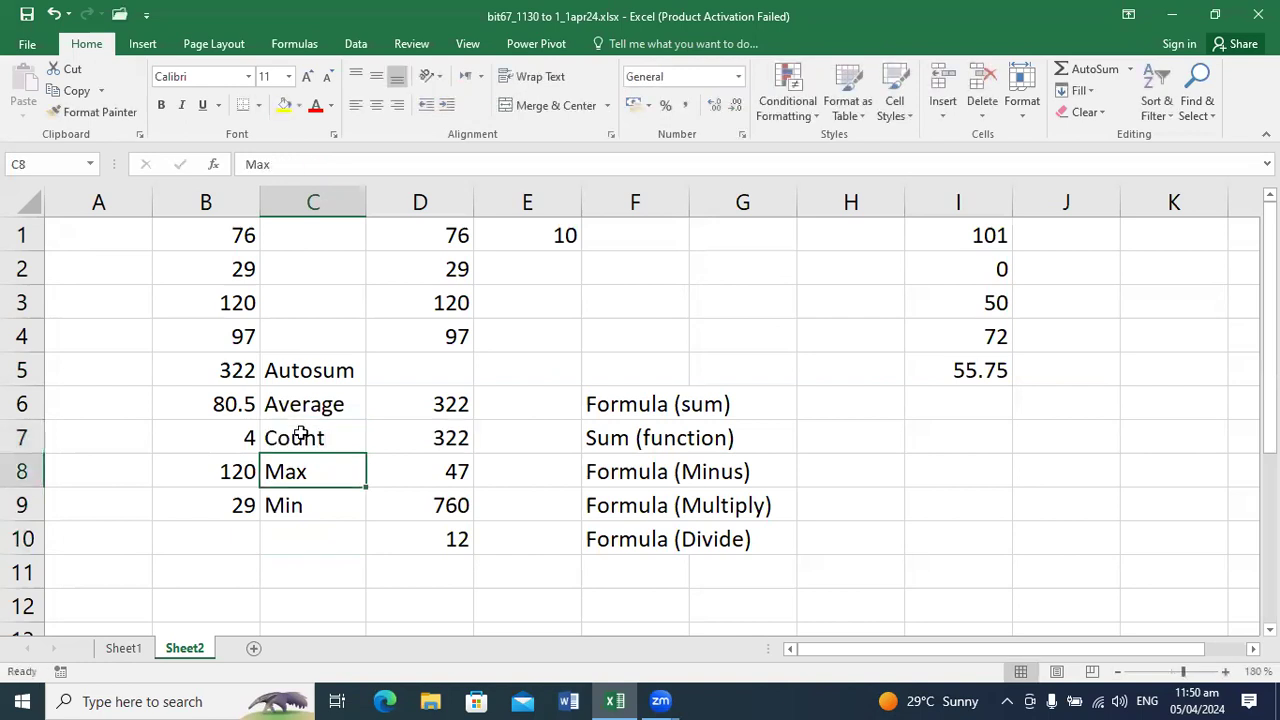
# Step: Review the formulas behind the count, maximum, minimum, average and sum results in cells B5 to B9
pyautogui.click(301, 435)
pyautogui.press('Down')
pyautogui.press('Up')
pyautogui.press('Down')
pyautogui.press('Left')
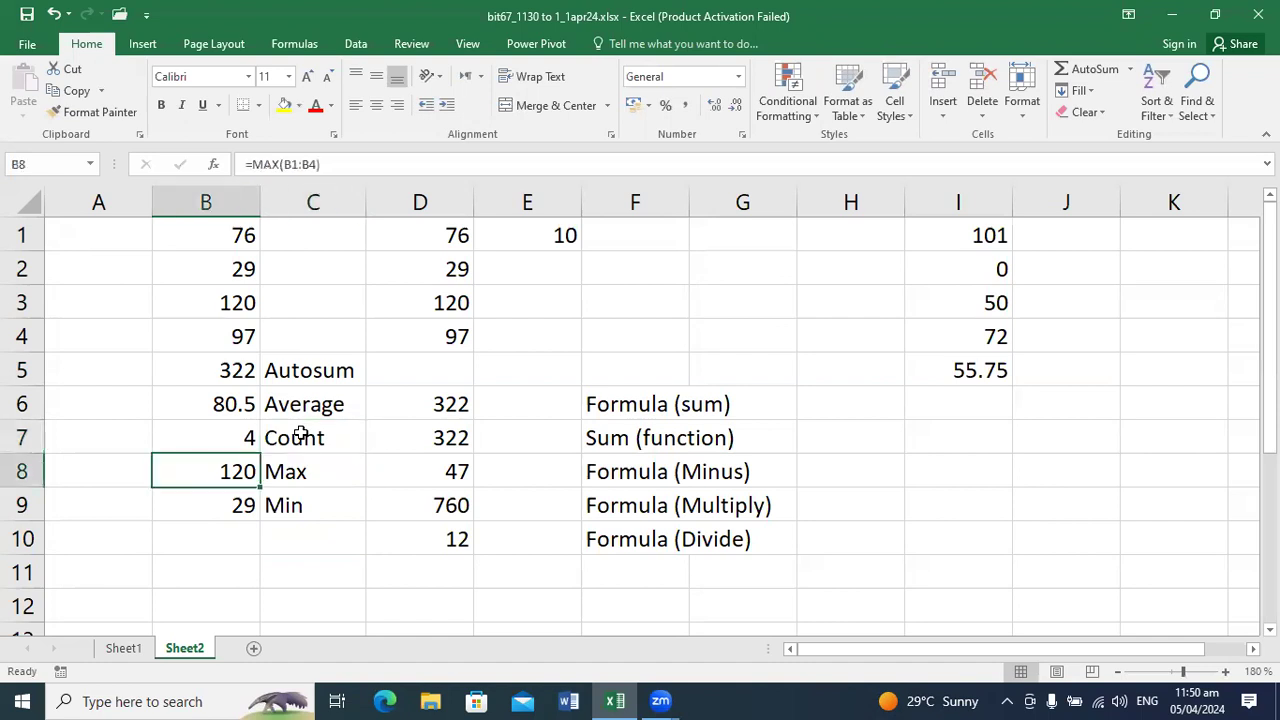
pyautogui.press('Up')
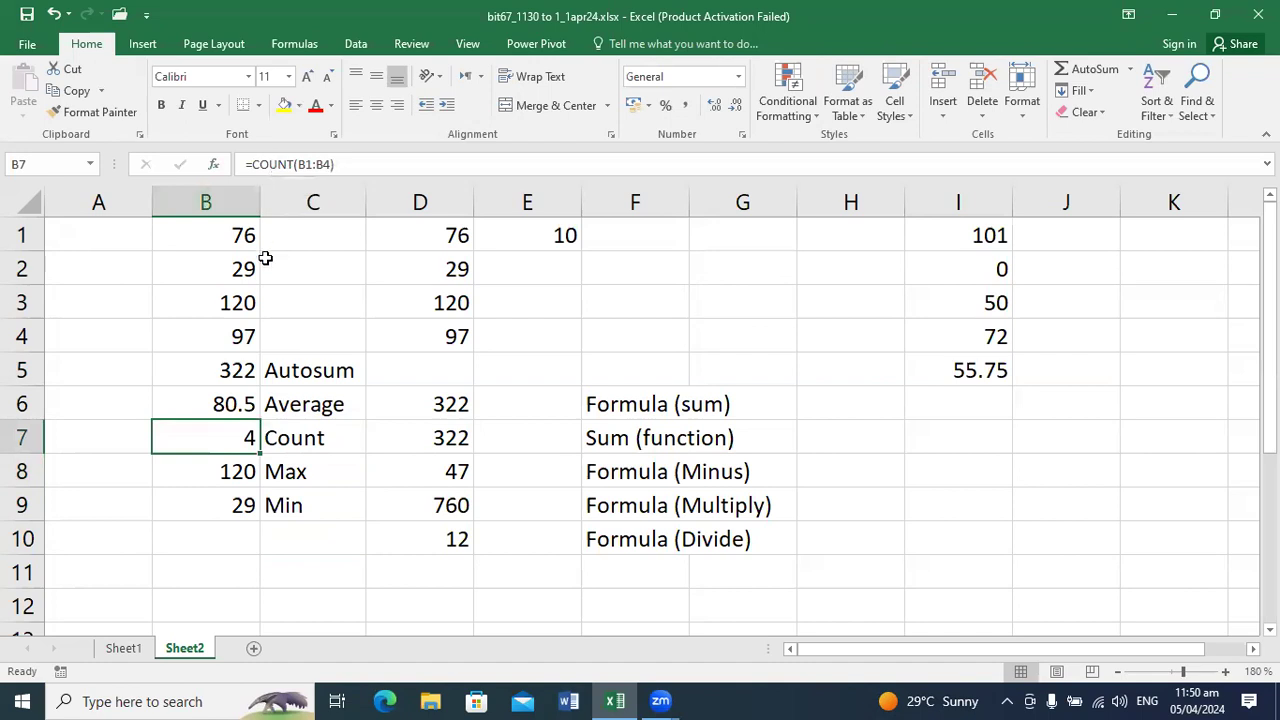
pyautogui.click(244, 472)
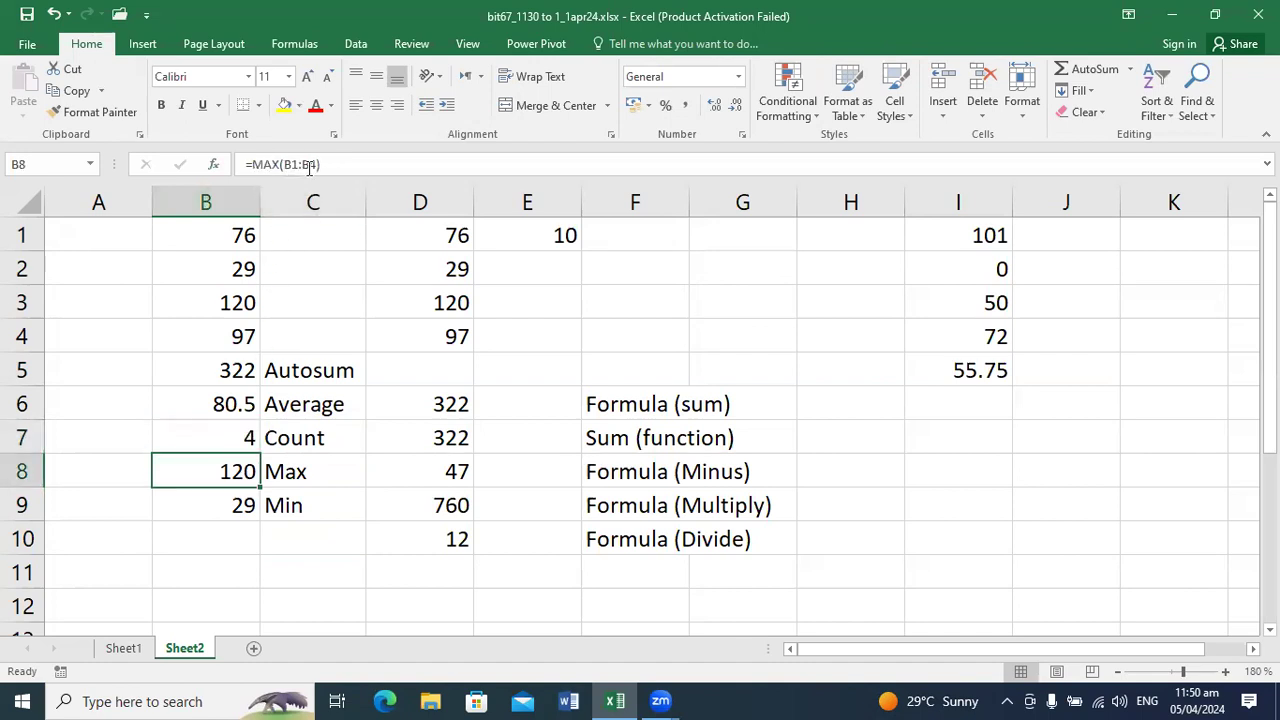
pyautogui.click(226, 509)
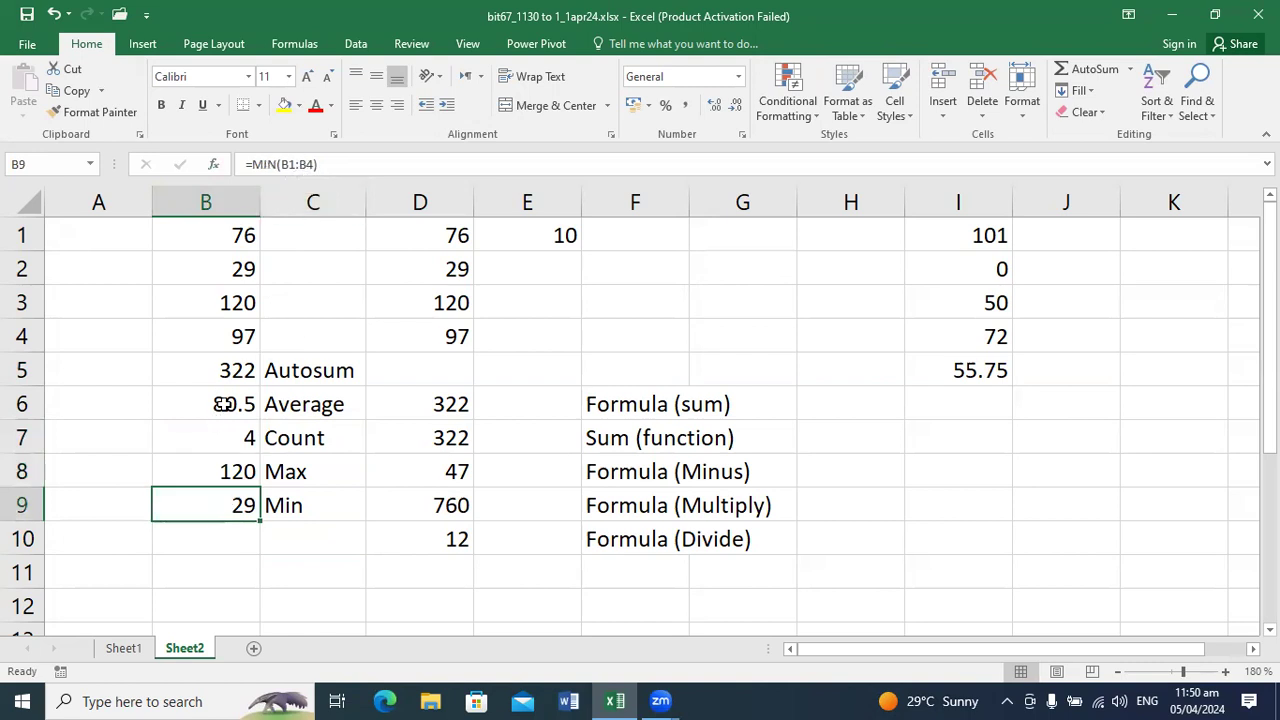
pyautogui.click(222, 404)
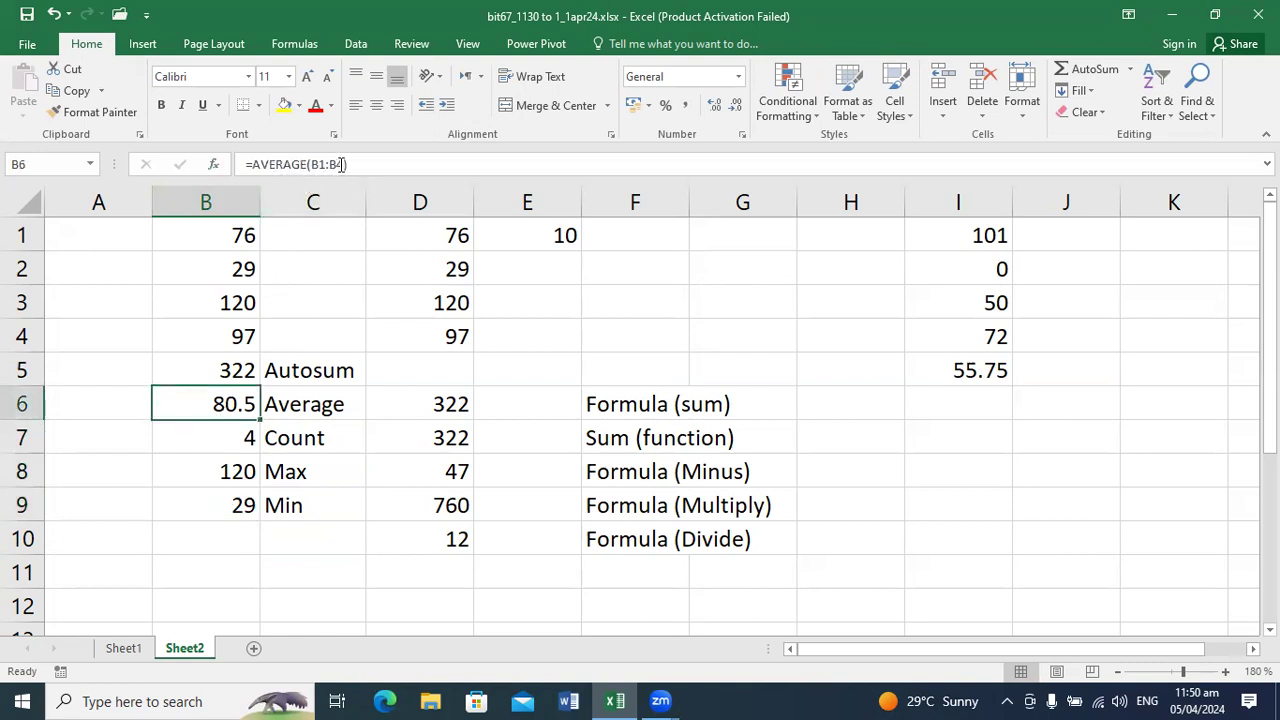
pyautogui.click(231, 367)
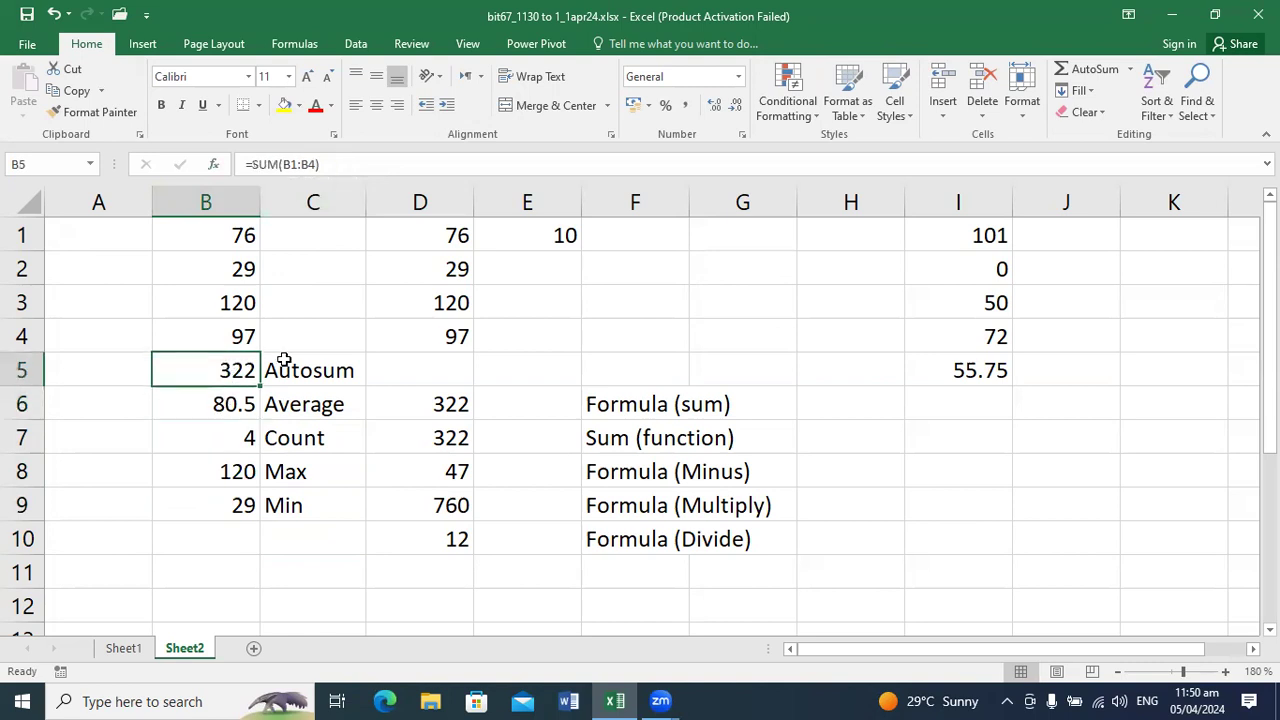
# Step: Replace the label in cell C5 with Sum and view the formula in B5
pyautogui.click(283, 364)
pyautogui.write('Sum')
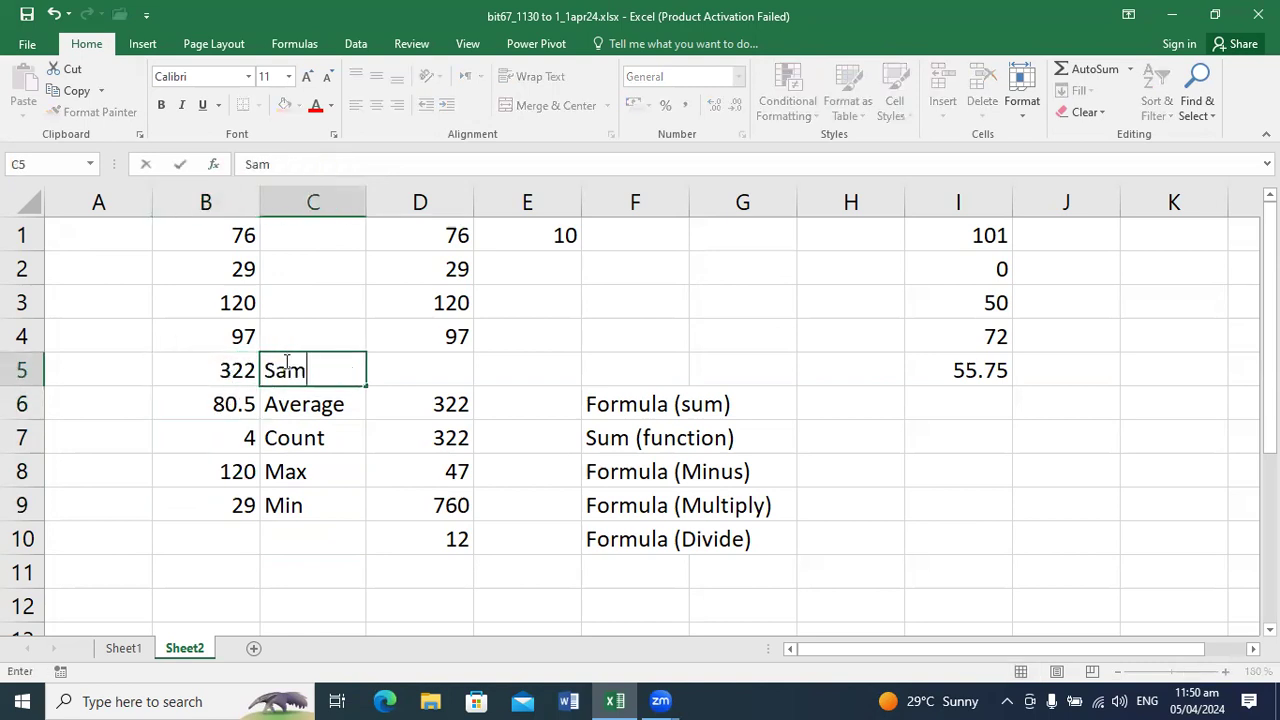
pyautogui.press('Return')
pyautogui.click(284, 362)
pyautogui.write('Sum')
pyautogui.press('Return')
pyautogui.click(237, 367)
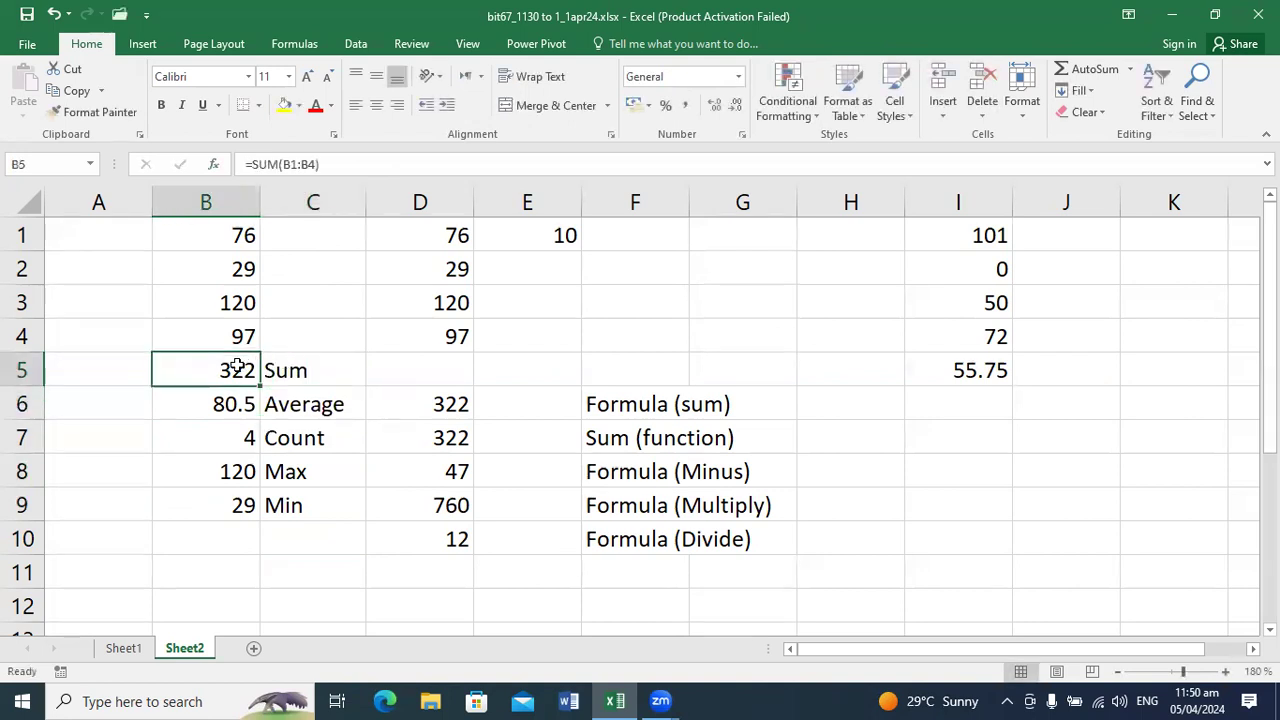